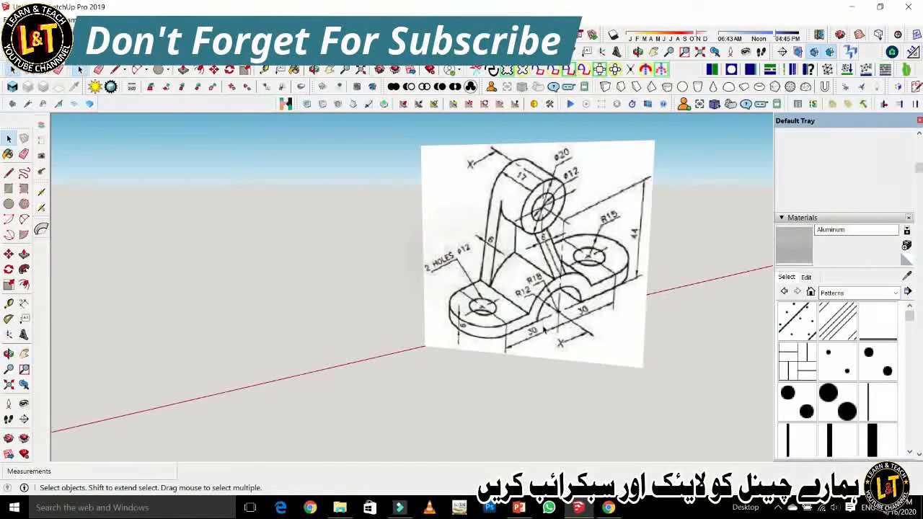
Draw a closed rectangle with the Line tool on the ground near the origin, 30 mm along the red axis and 15 mm wide.
mouse_move(516, 315)
middle_mouse_down()
mouse_move(435, 282)
mouse_move(494, 285)
mouse_move(514, 315)
mouse_move(505, 334)
mouse_move(514, 367)
mouse_move(471, 383)
middle_mouse_up()
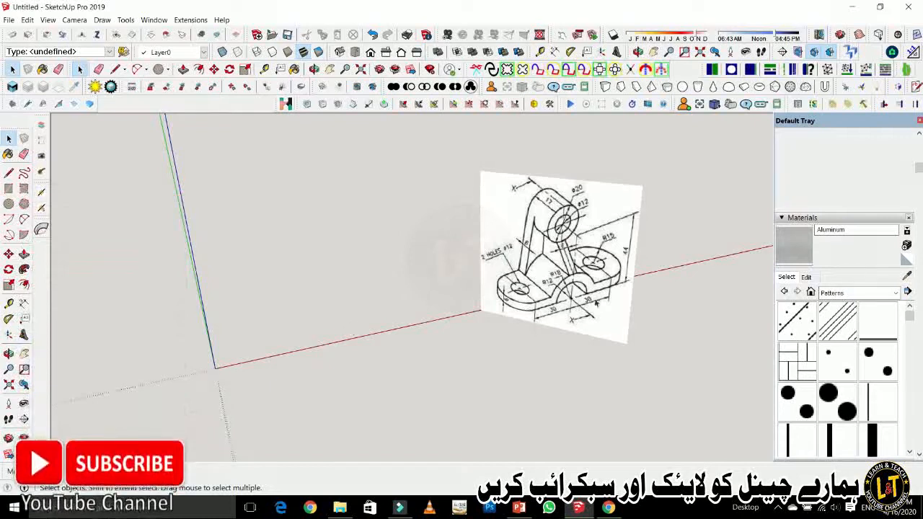
left_click(9, 175)
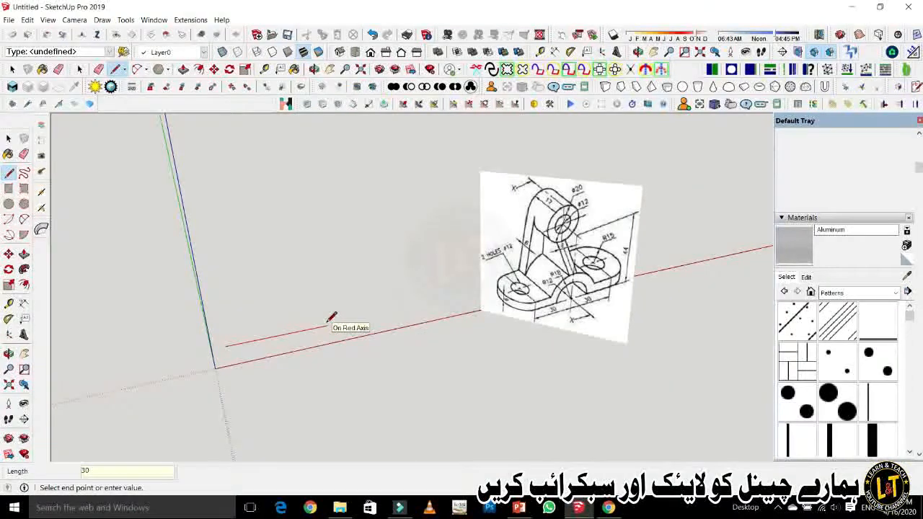
left_click(361, 344)
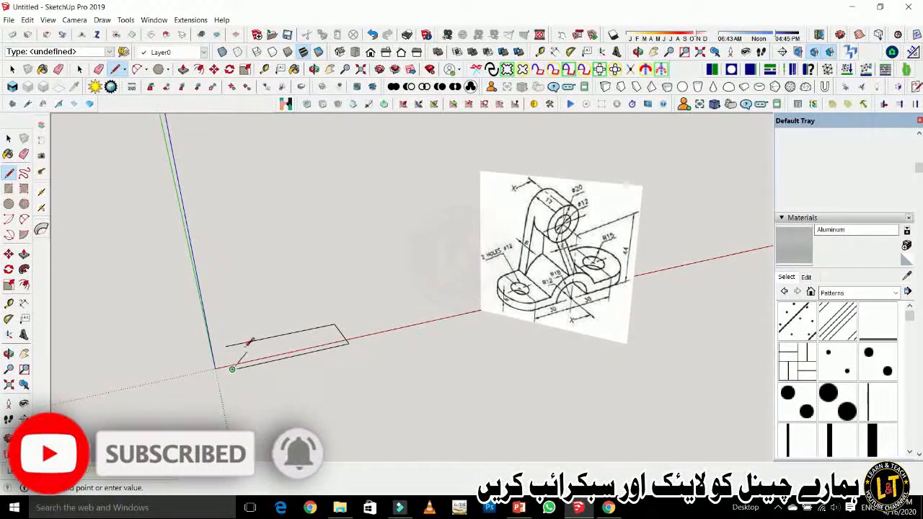
left_click(232, 370)
left_click(226, 347)
Draw a 2 Point Arc with more segments across the rectangle's short end near the origin, bulging outward about 6 mm.
scroll(224, 345, "up", 2)
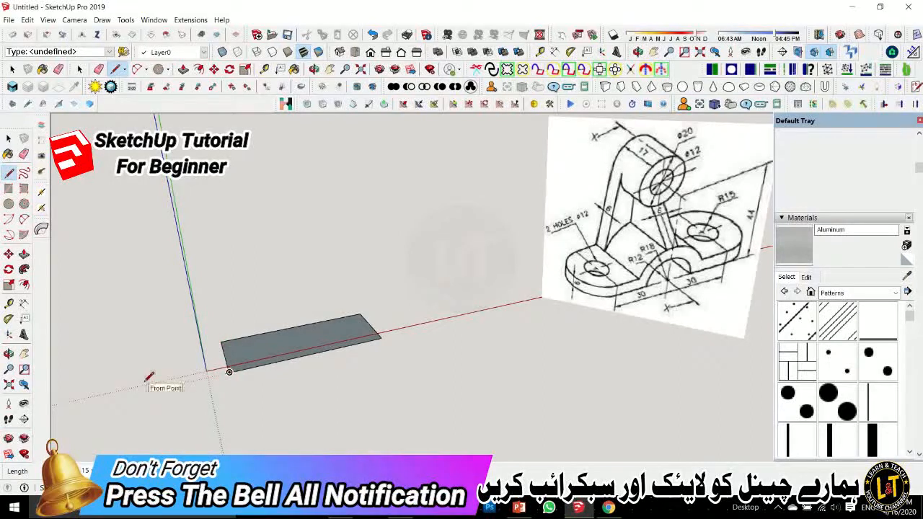
key("a")
left_click(221, 341)
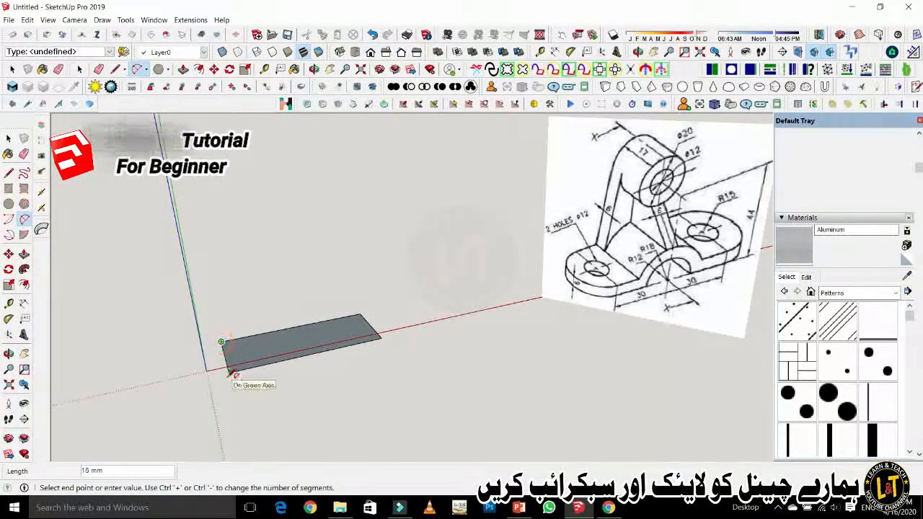
left_click(229, 372)
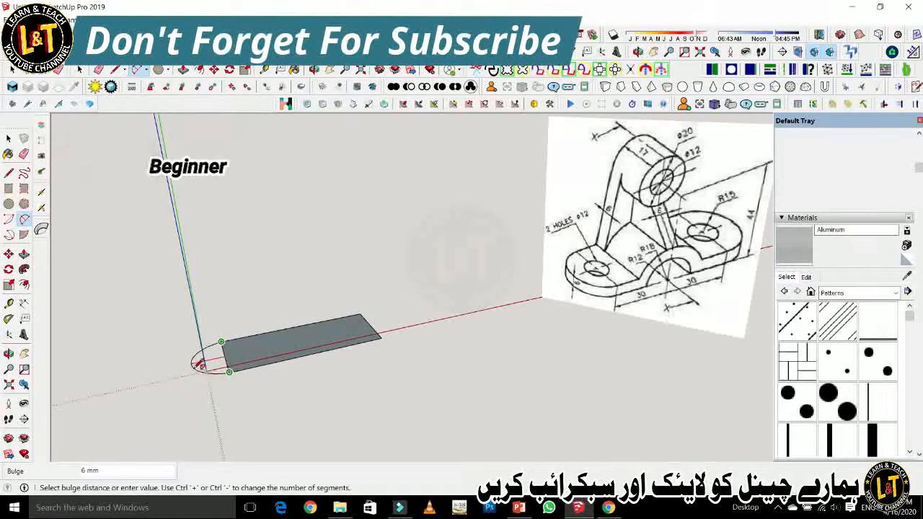
middle_click_drag(199, 367, 224, 425)
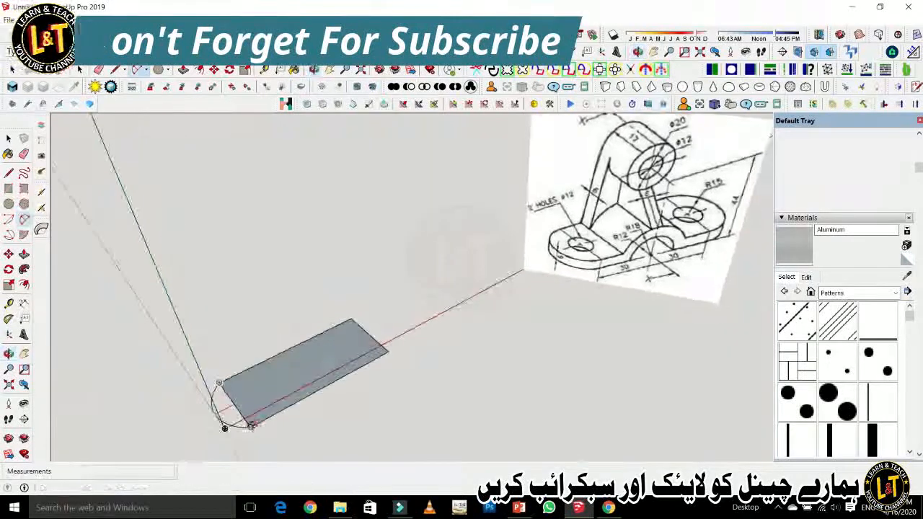
scroll(222, 424, "up", 2)
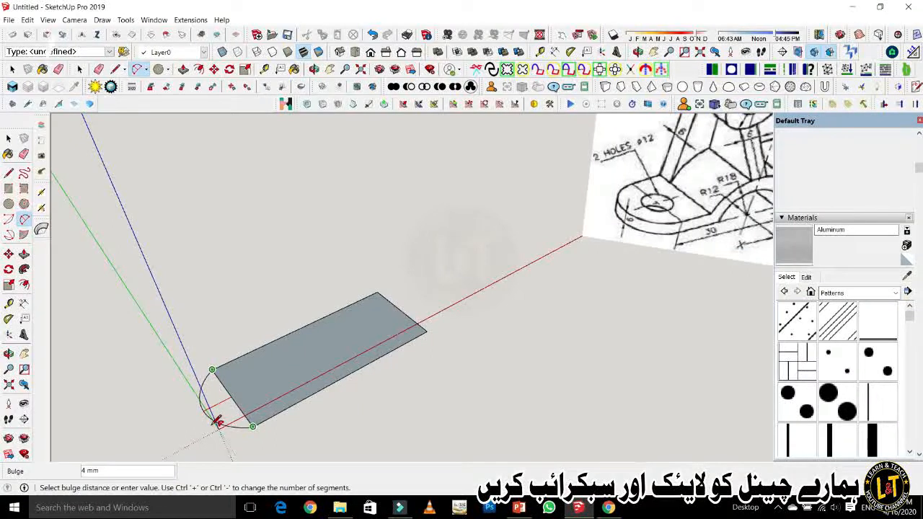
key("ctrl+plus")
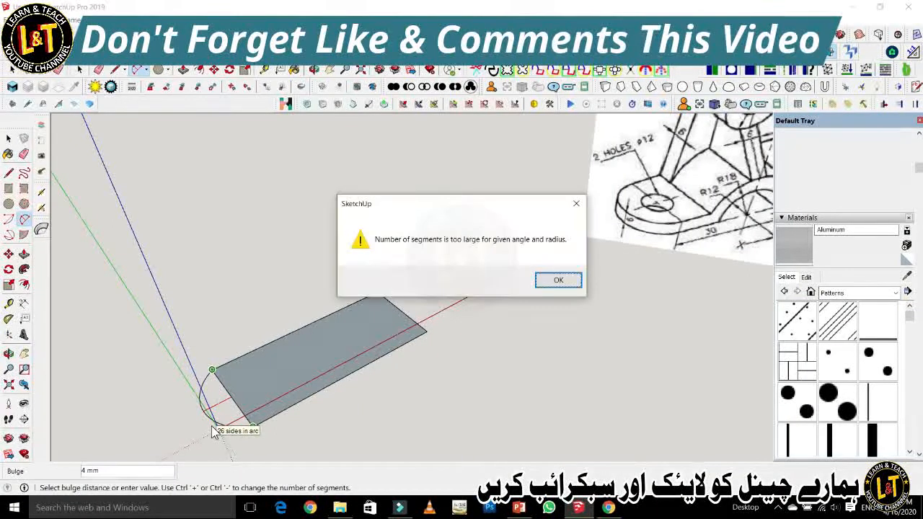
left_click(554, 280)
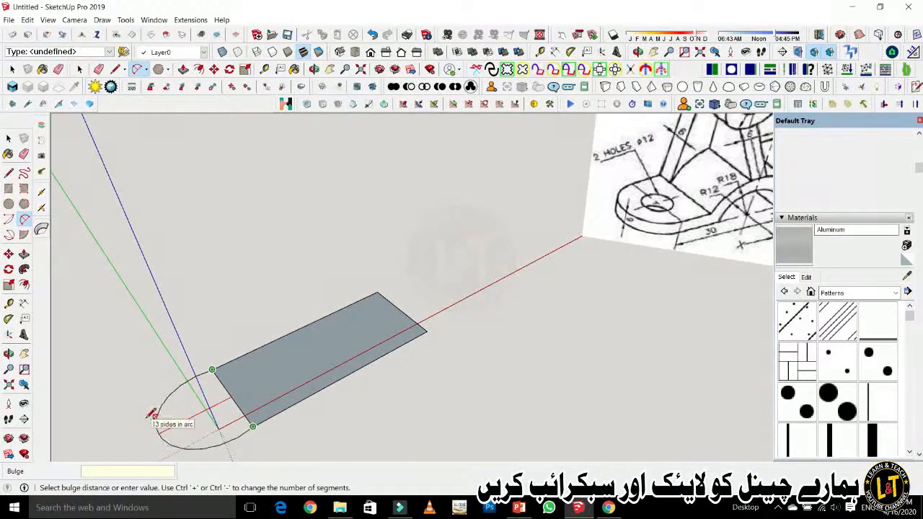
left_click(195, 412)
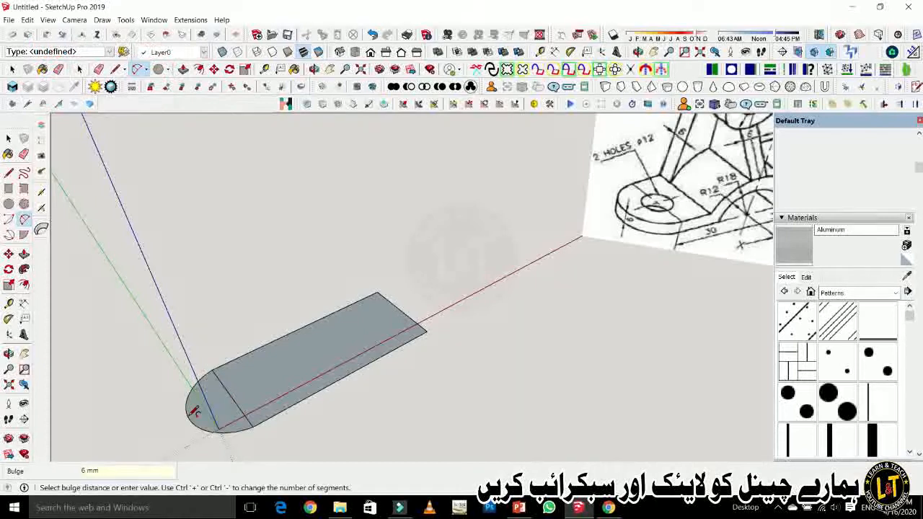
Select the rounded end face with its edges and draw a centre line between the midpoints of the rectangle's long sides.
key("space")
left_click(205, 422)
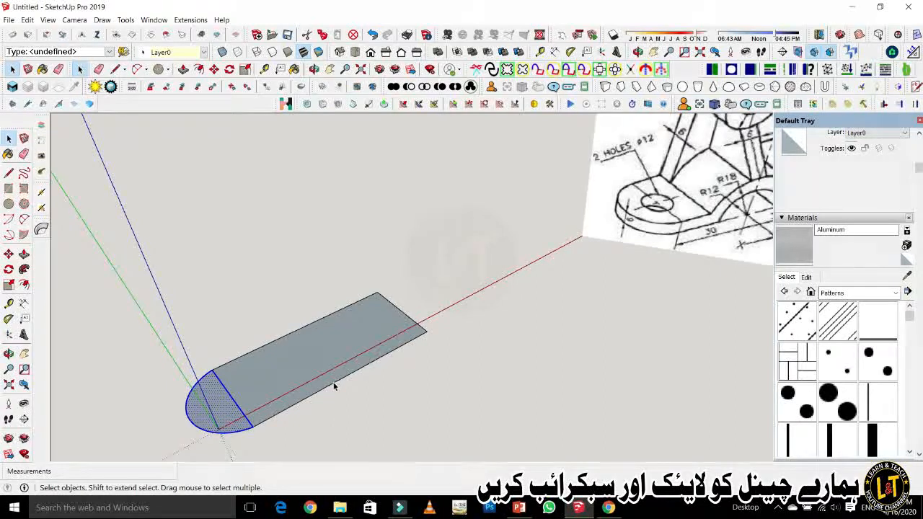
key("l")
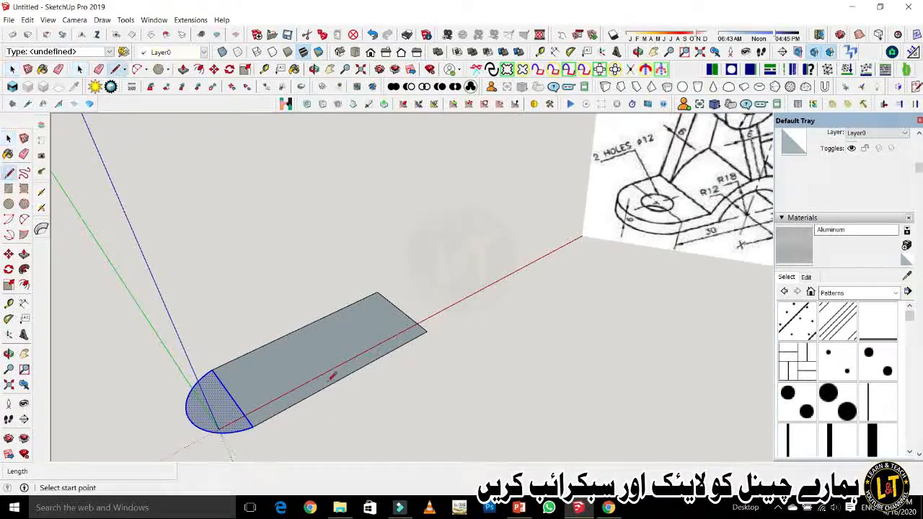
left_click(302, 327)
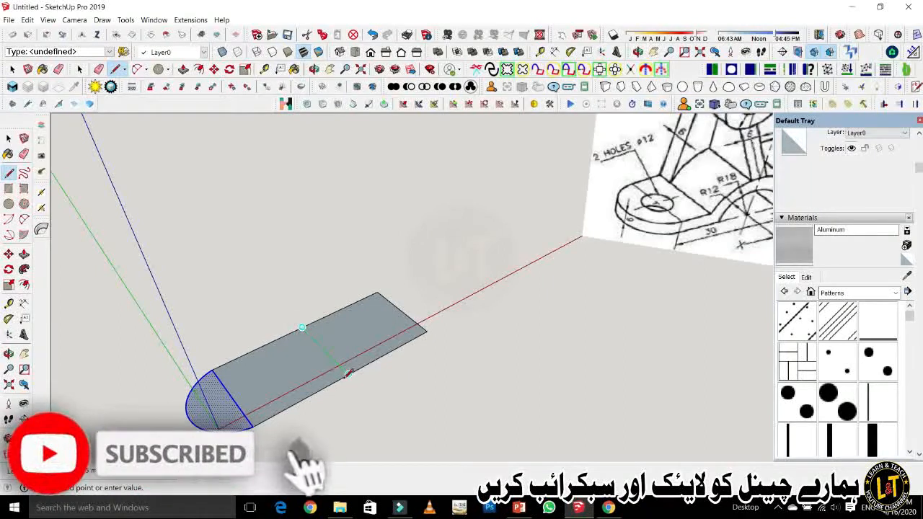
left_click(347, 372)
key("space")
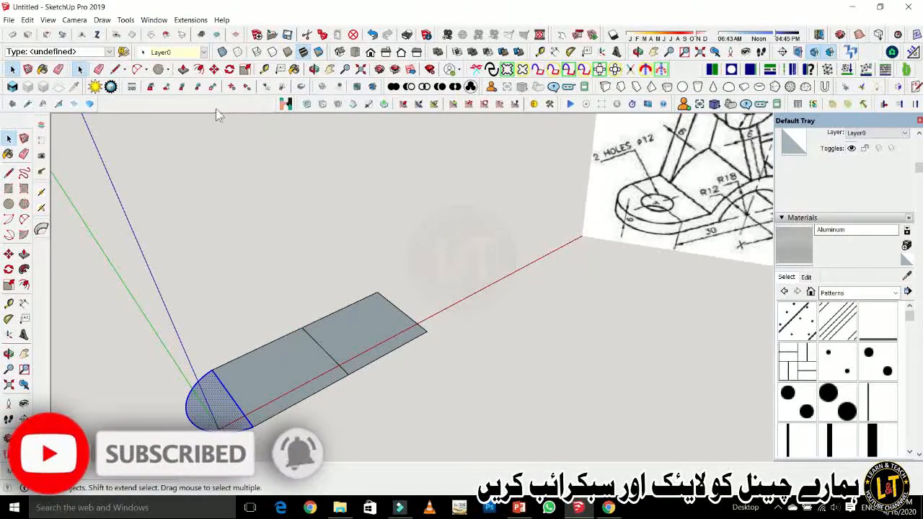
Rotate a copy of the selected rounded end half a turn about the centre line's midpoint onto the opposite short end.
left_click(230, 68)
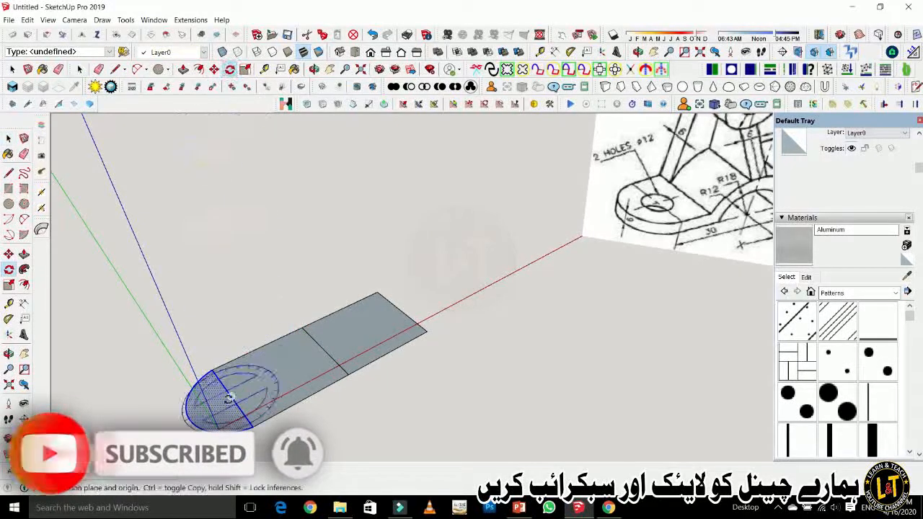
left_click(324, 351)
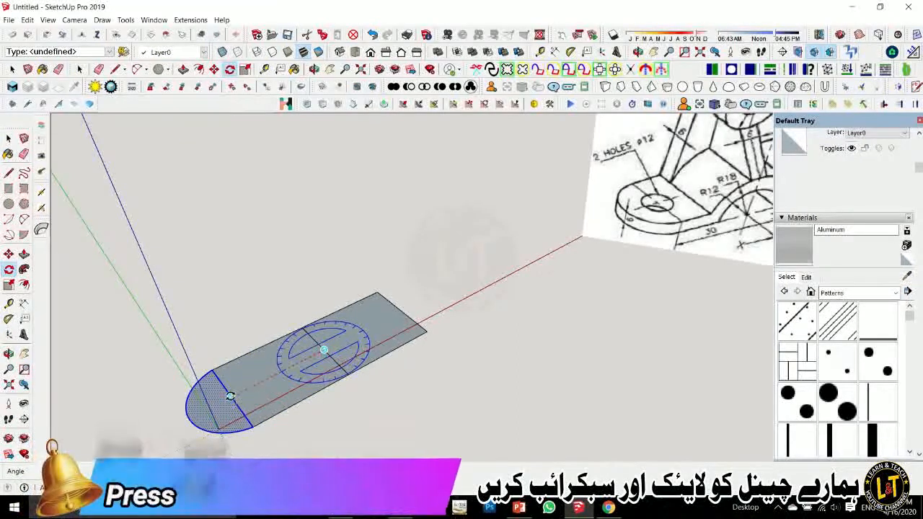
left_click(231, 397)
key("ctrl")
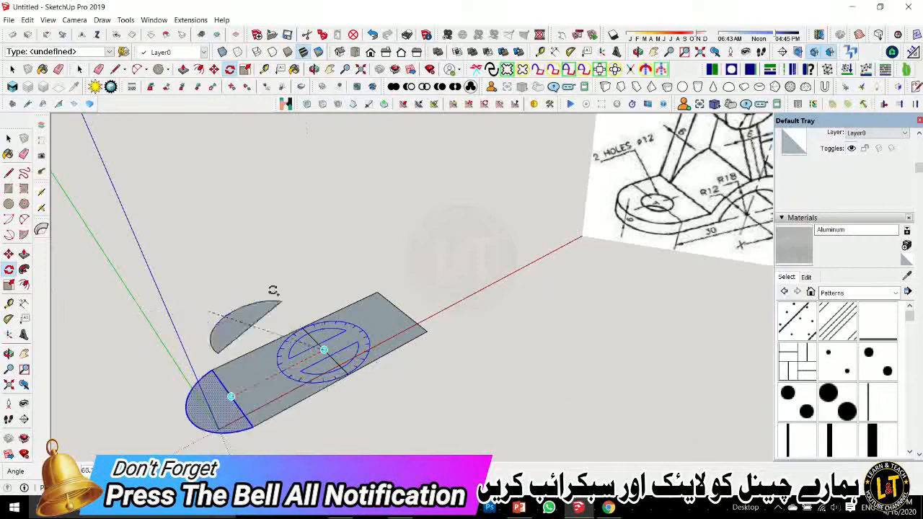
left_click(398, 309)
key("space")
Examine the radius dimensions of the central arch in the reference drawing.
scroll(208, 373, "down", 3)
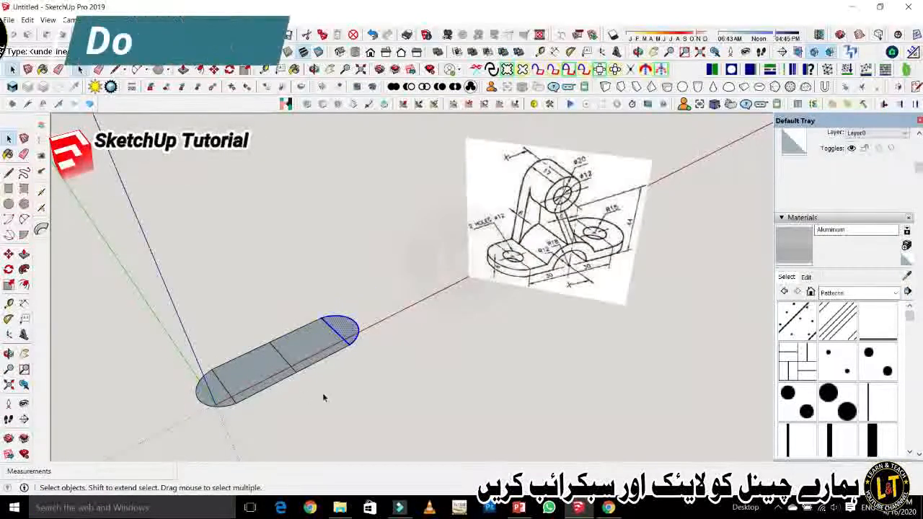
middle_click_drag(293, 383, 254, 360)
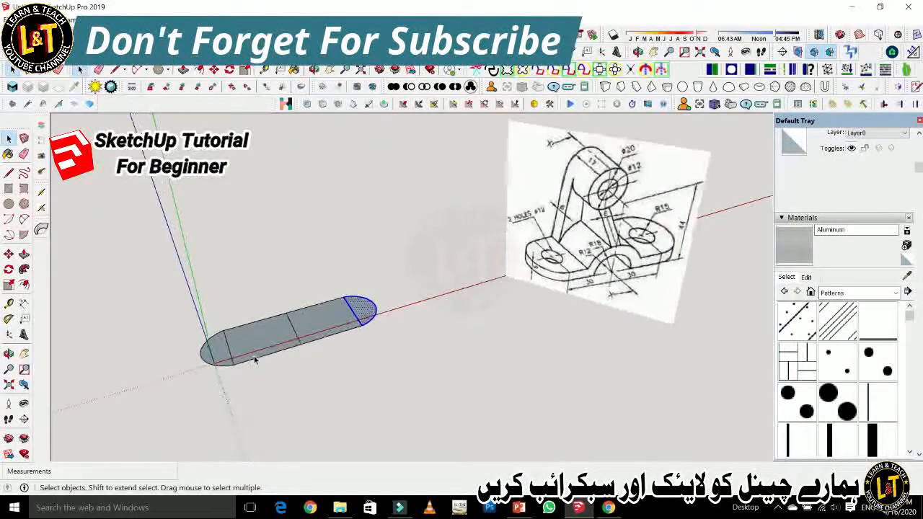
scroll(278, 325, "up", 1)
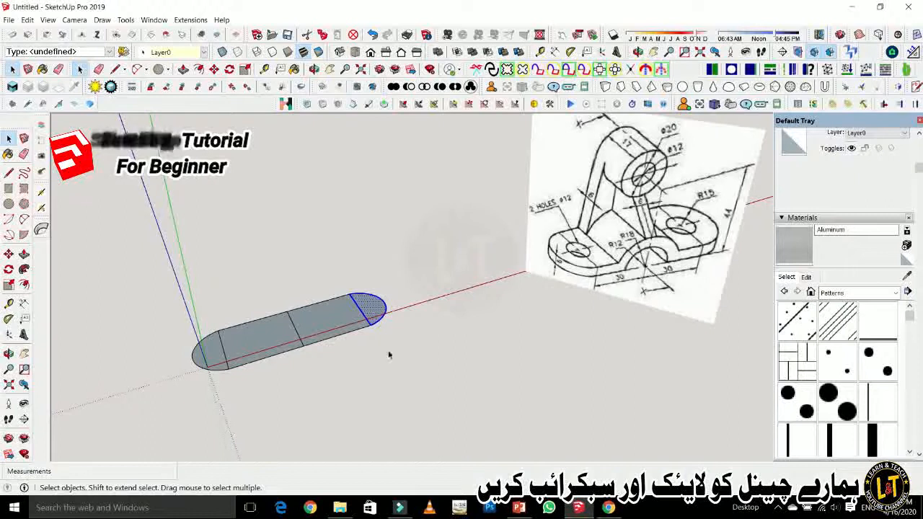
scroll(629, 249, "up", 2)
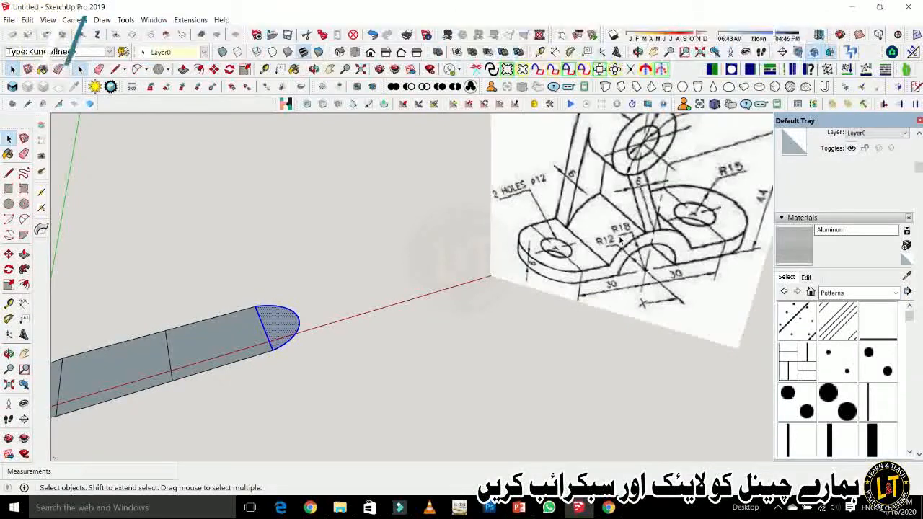
scroll(637, 242, "up", 2)
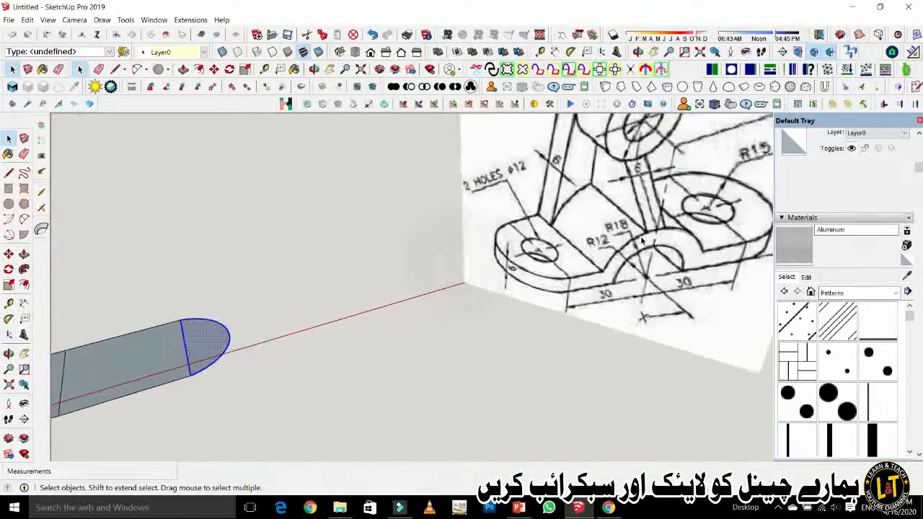
scroll(645, 262, "up", 1)
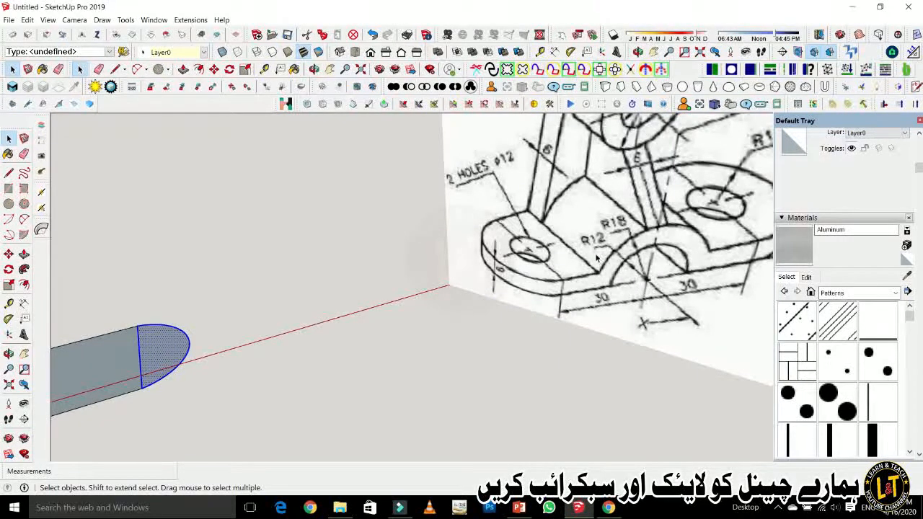
scroll(596, 258, "down", 5)
mouse_move(424, 304)
middle_mouse_down()
mouse_move(366, 308)
mouse_move(342, 324)
mouse_move(328, 317)
mouse_move(359, 322)
middle_mouse_up()
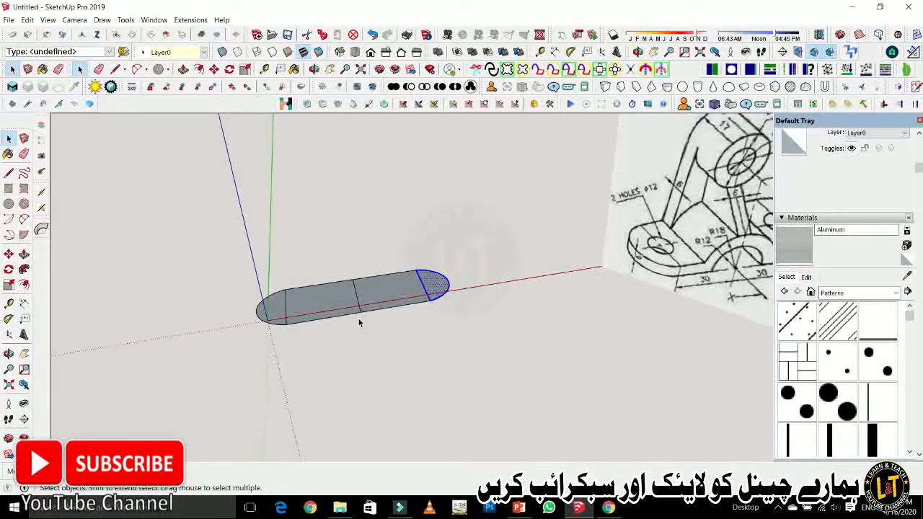
Place two guides parallel to the centre line with the Tape Measure, one at equal distance on each side.
key("l")
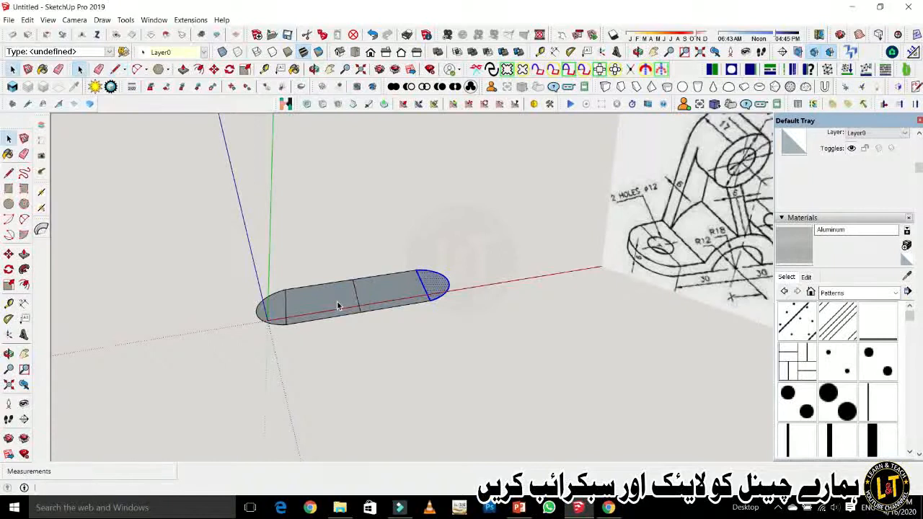
key("t")
left_click(352, 294)
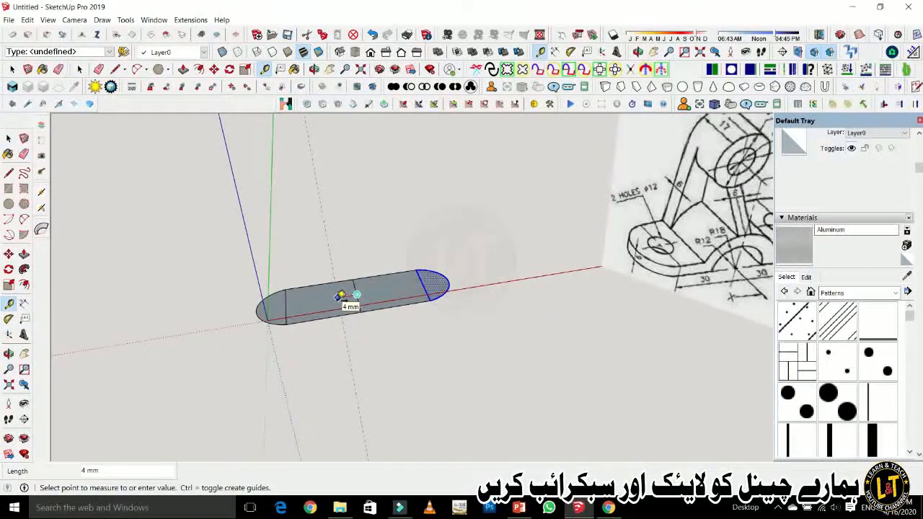
left_click(341, 294)
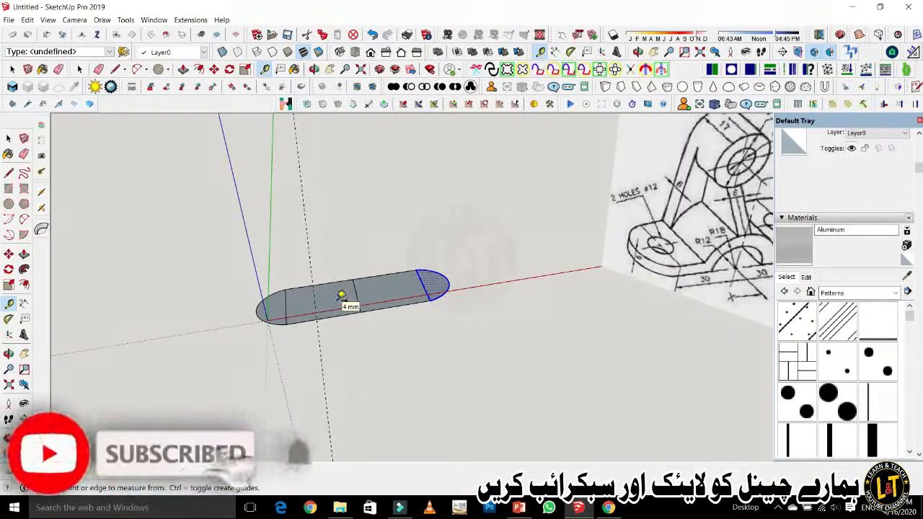
left_click(360, 286)
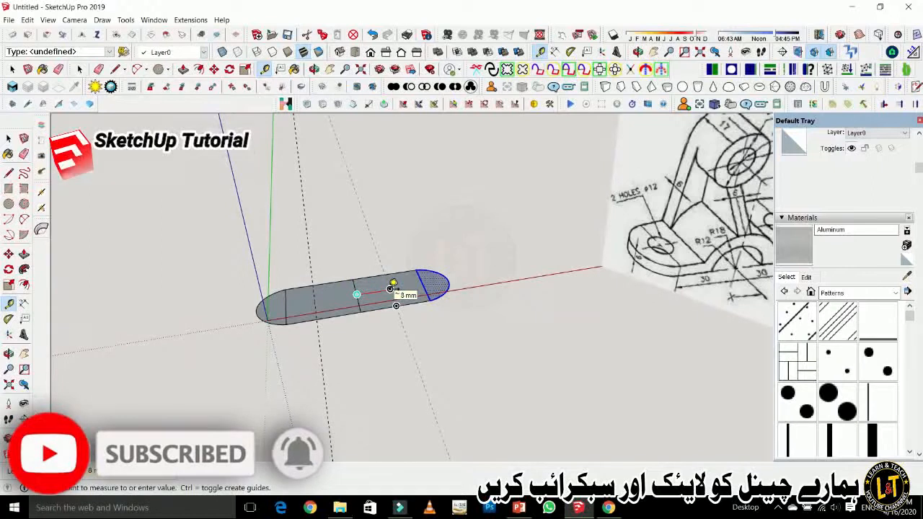
left_click(392, 288)
Draw lines across the plate along both guides, from one long edge to the other.
key("l")
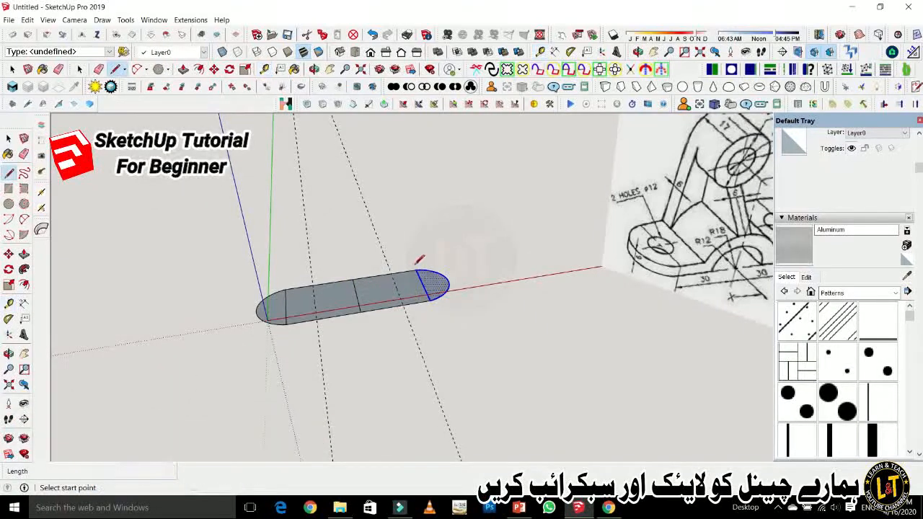
left_click(391, 273)
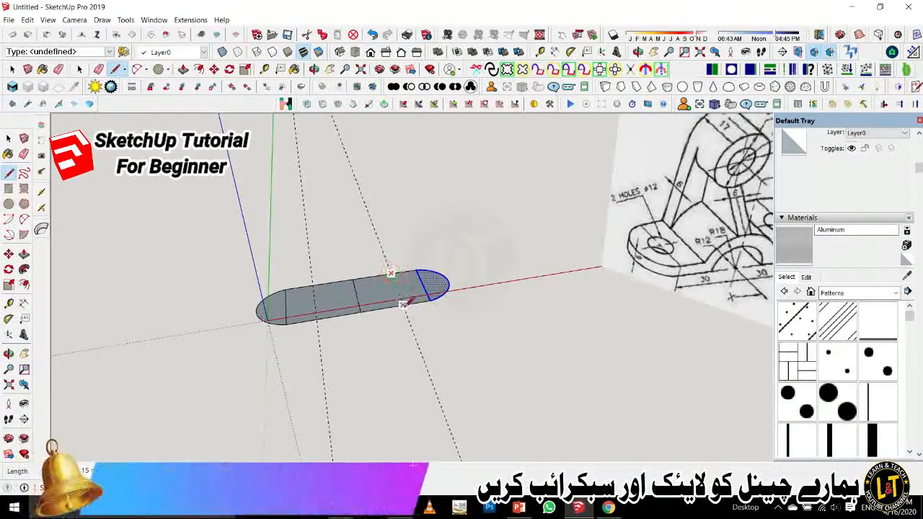
left_click(402, 304)
left_click(313, 285)
left_click(316, 320)
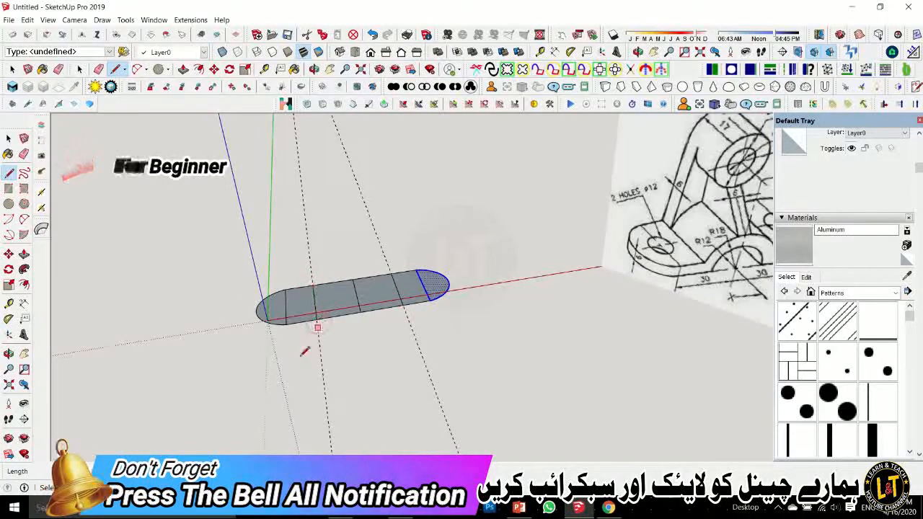
Erase the centre line across the middle of the plate.
scroll(234, 393, "down", 1)
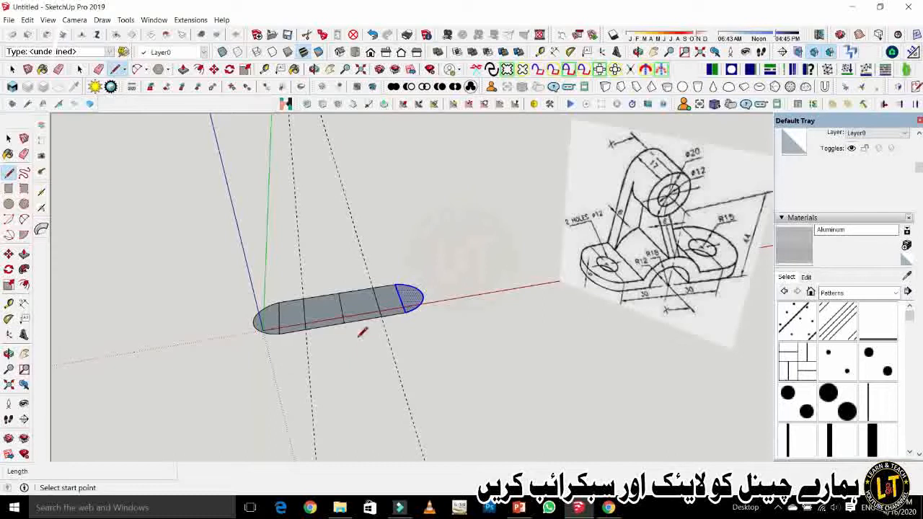
key("e")
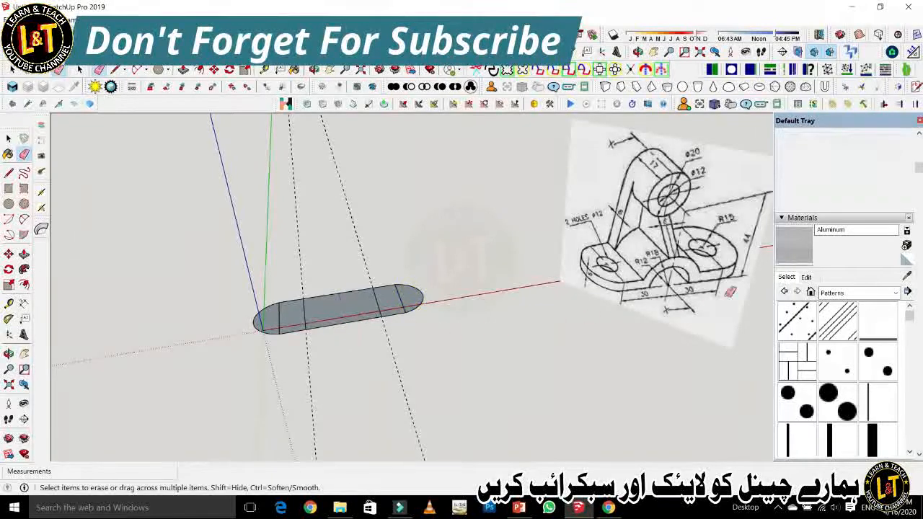
scroll(747, 283, "up", 1)
scroll(613, 321, "down", 1)
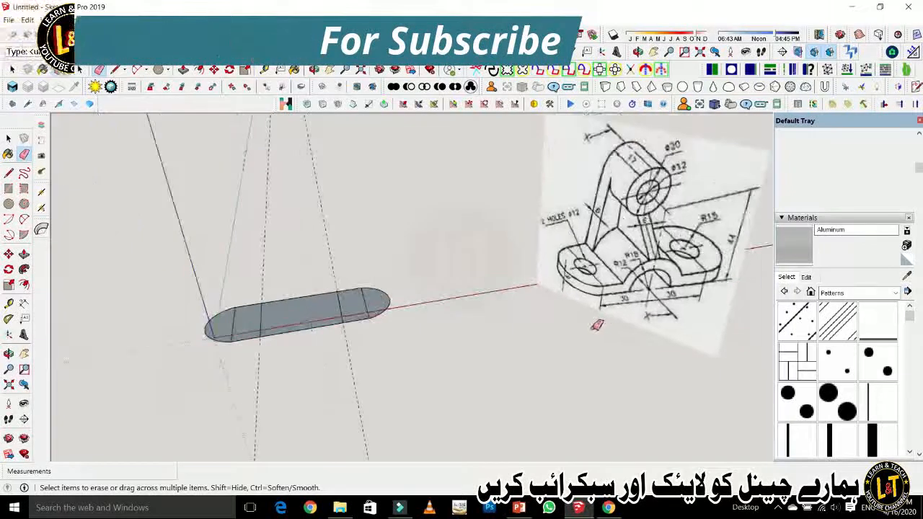
key("space")
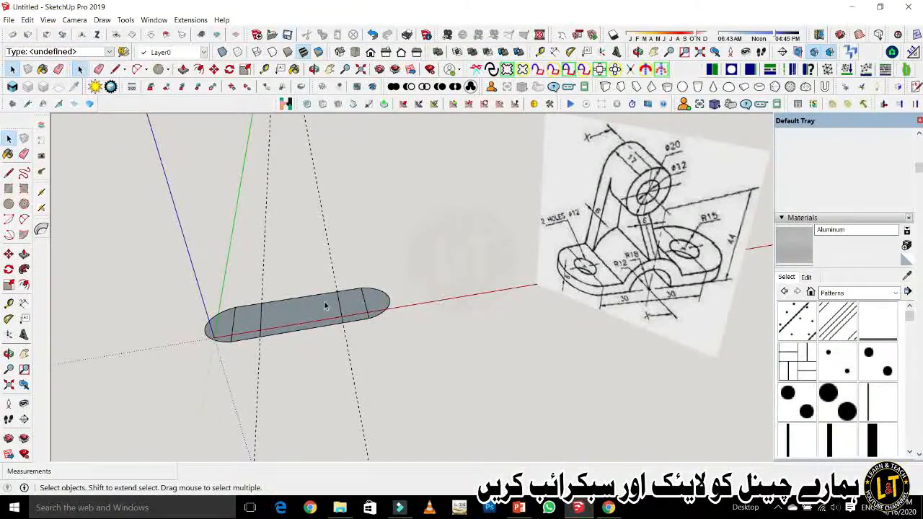
key("p")
left_click(318, 314)
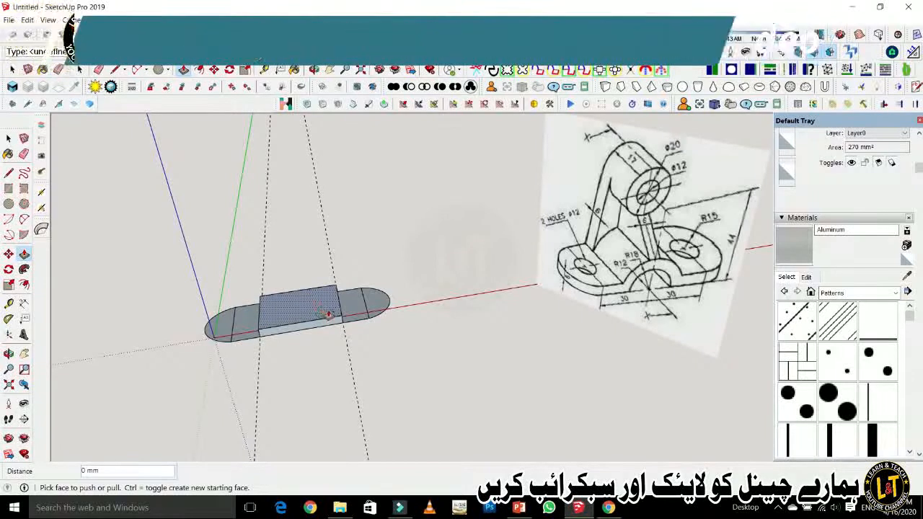
Select the whole flat plate and reverse its faces.
key("space")
left_click_drag(164, 301, 443, 361)
left_click_drag(163, 267, 420, 367)
right_click(294, 329)
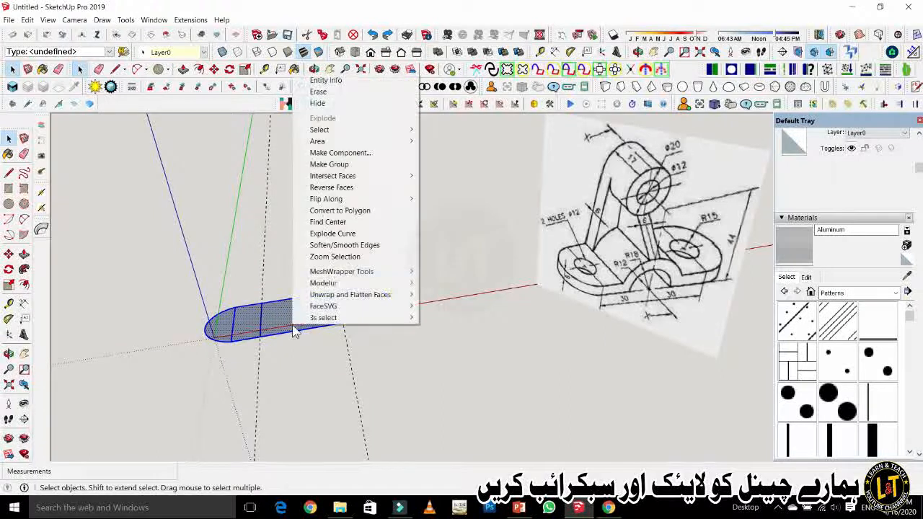
left_click(365, 189)
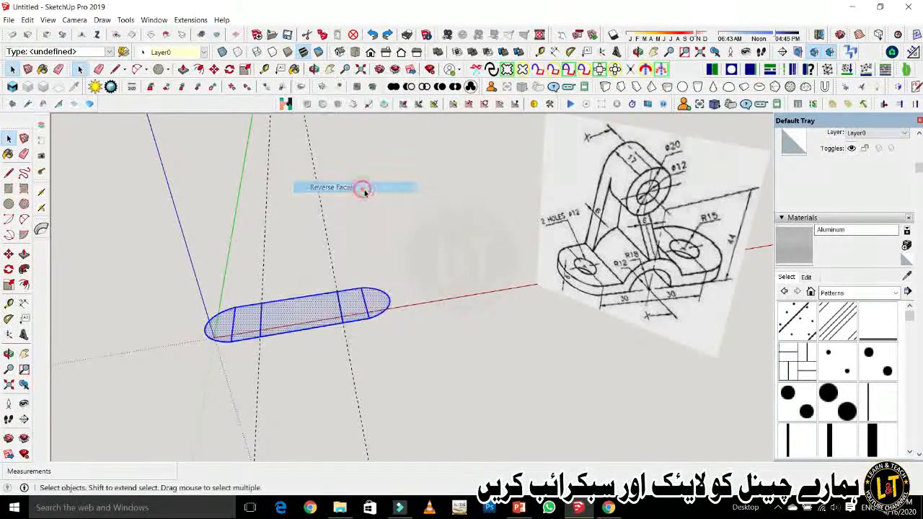
left_click(424, 362)
key("p")
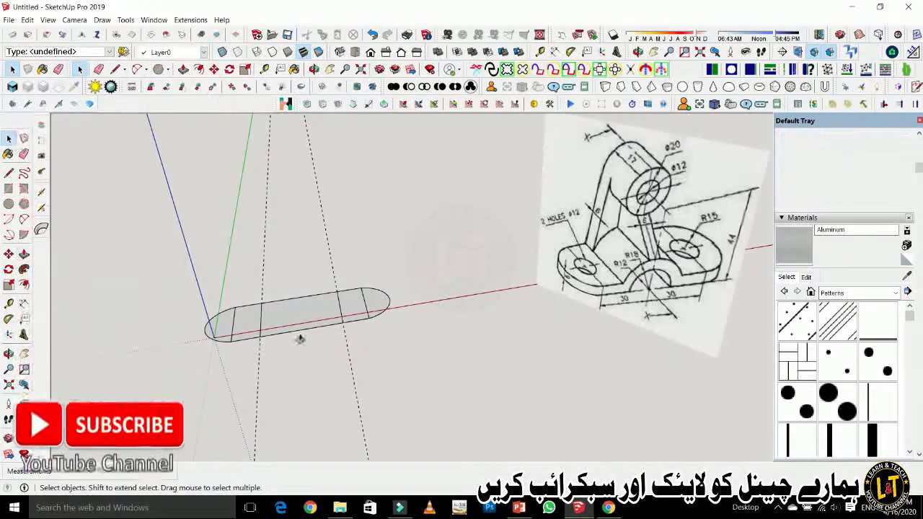
left_click_drag(225, 330, 225, 317)
key("ctrl+z")
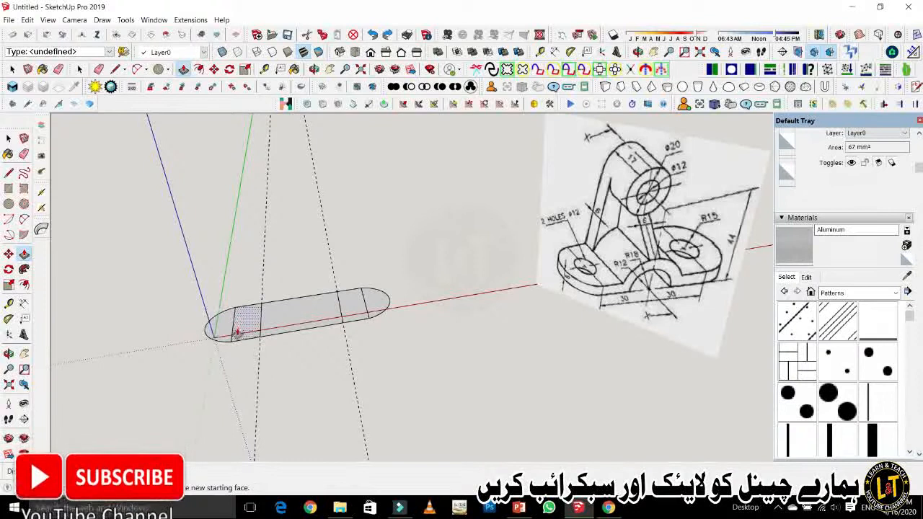
left_click(224, 331)
key("ctrl+z")
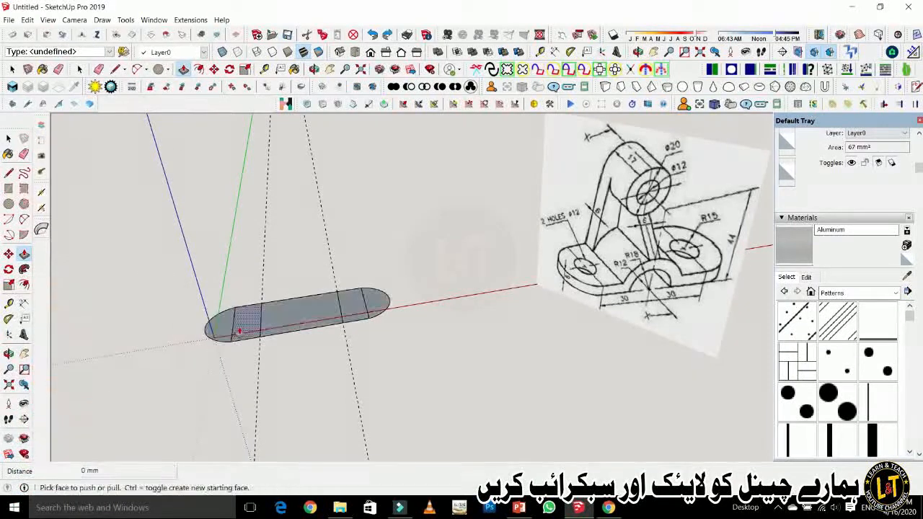
Try to extrude the rounded end beside the origin 6 mm and repeat the extrusion on the adjacent section, undoing the attempts.
left_click_drag(216, 336, 236, 315)
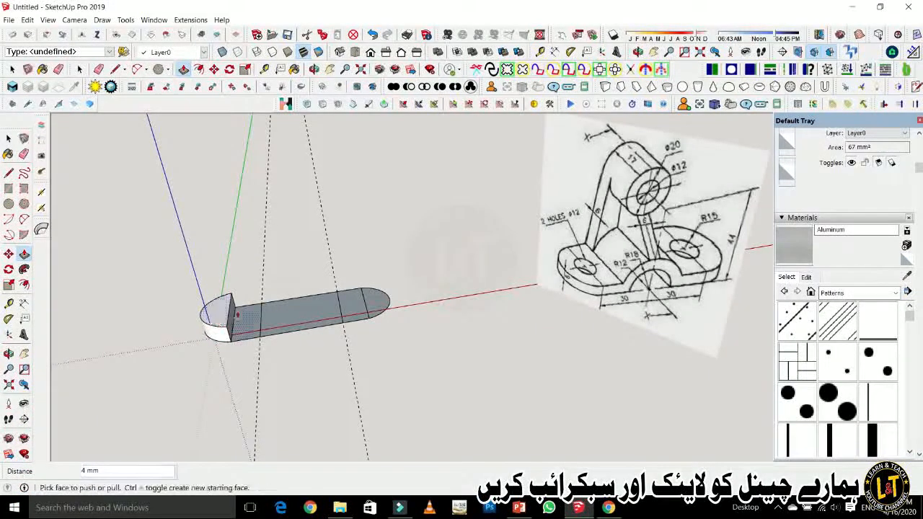
type("6")
key("Return")
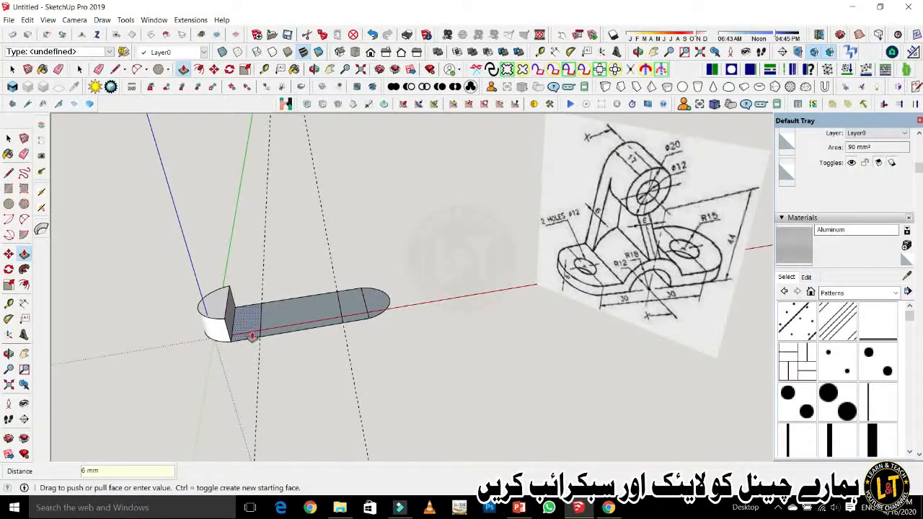
double_click(251, 333)
key("ctrl+z")
left_click(246, 327)
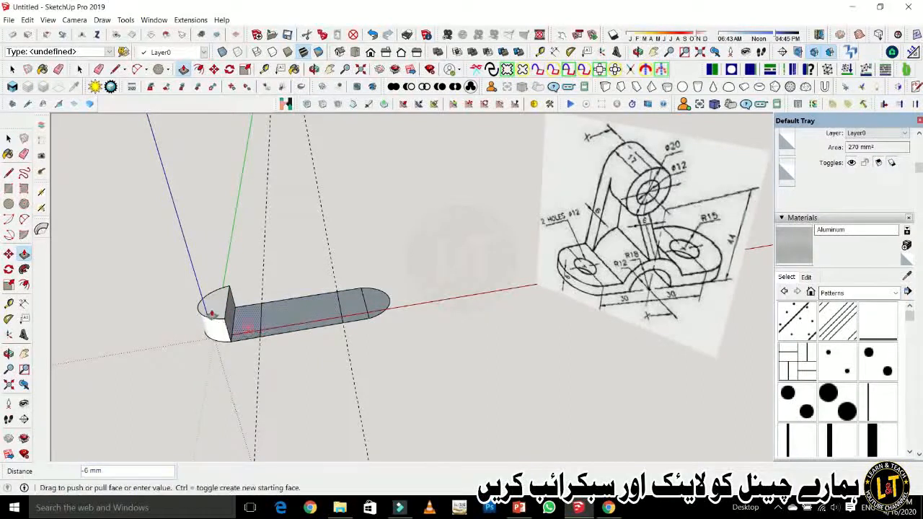
left_click(211, 312)
key("ctrl+z")
key("ctrl+z")
key("space")
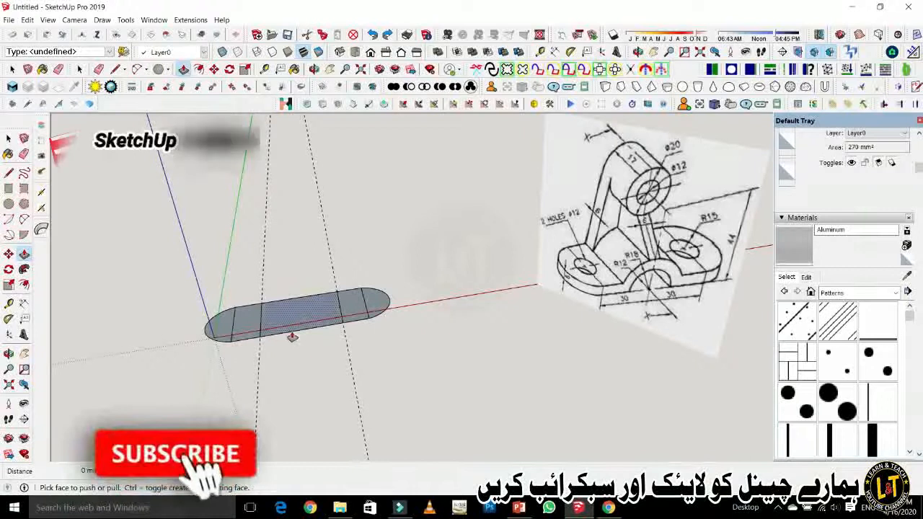
Reverse all faces of the flat plate outline, including both rounded ends and the sections between them.
left_click_drag(160, 278, 486, 318)
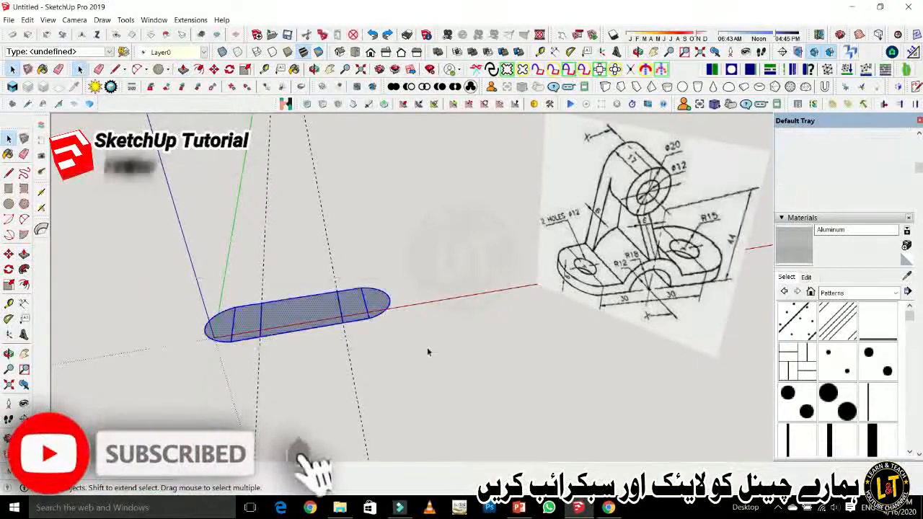
right_click(278, 322)
left_click(321, 184)
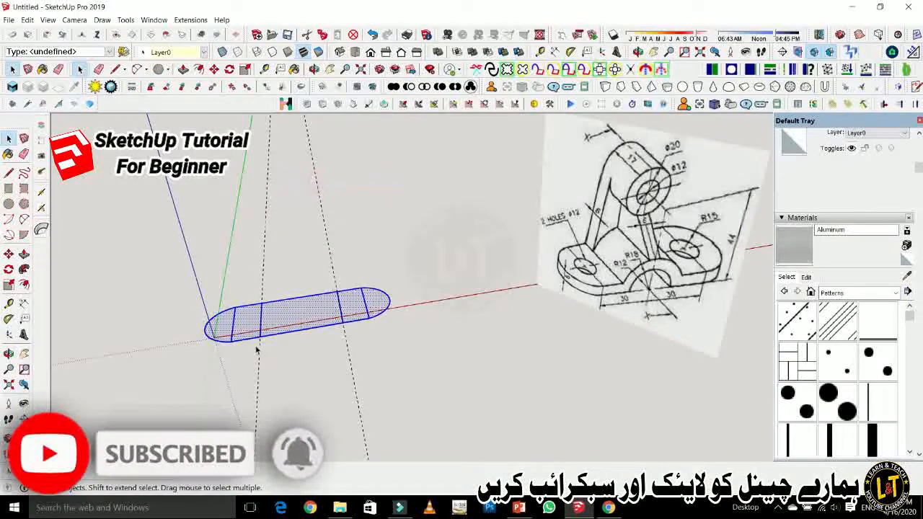
Extrude every section of the plate upward by 6 mm with Push/Pull, from one rounded end to the other.
key("p")
left_click(223, 326)
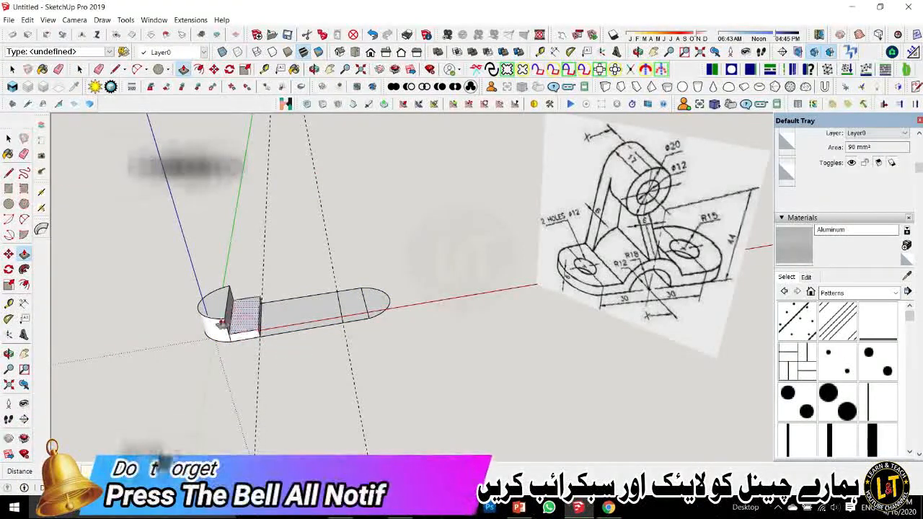
left_click_drag(251, 318, 244, 317)
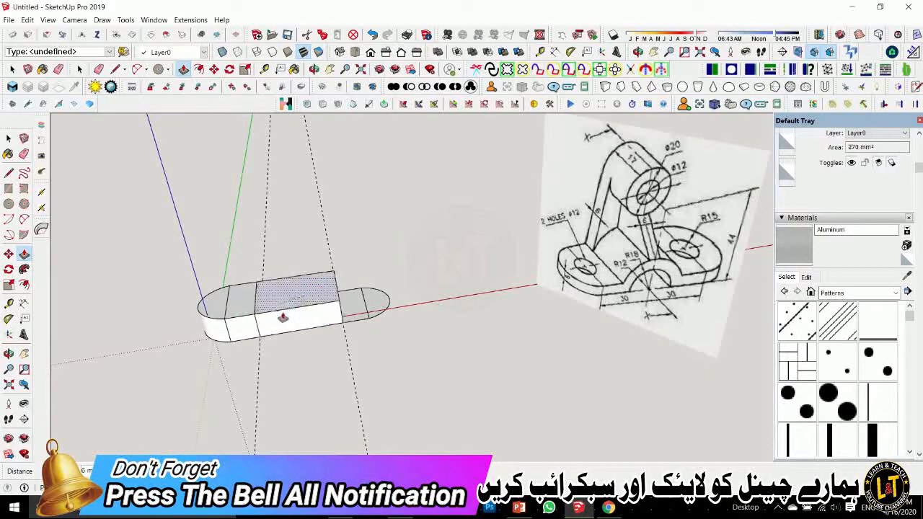
left_click_drag(355, 313, 335, 306)
left_click_drag(393, 289, 408, 270)
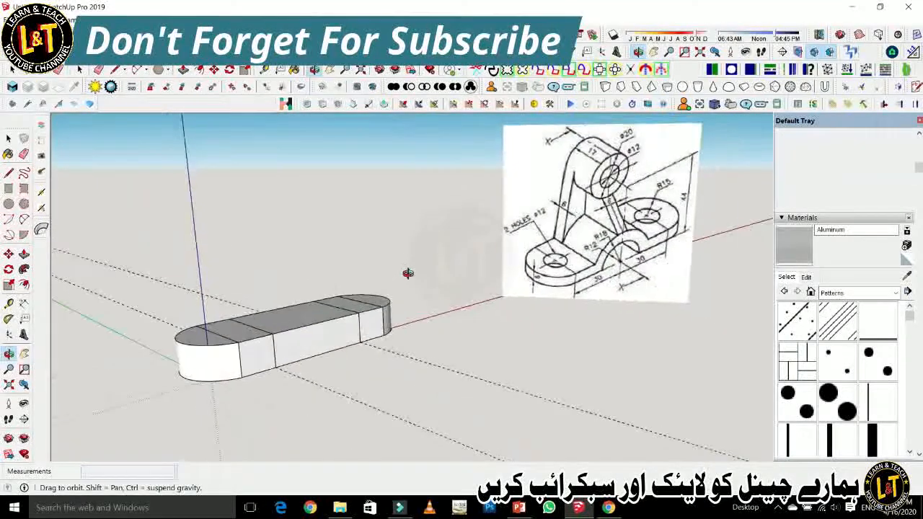
Lower the top face of every plate section by 3 mm with Push/Pull, starting at the rounded end beside the origin.
key("p")
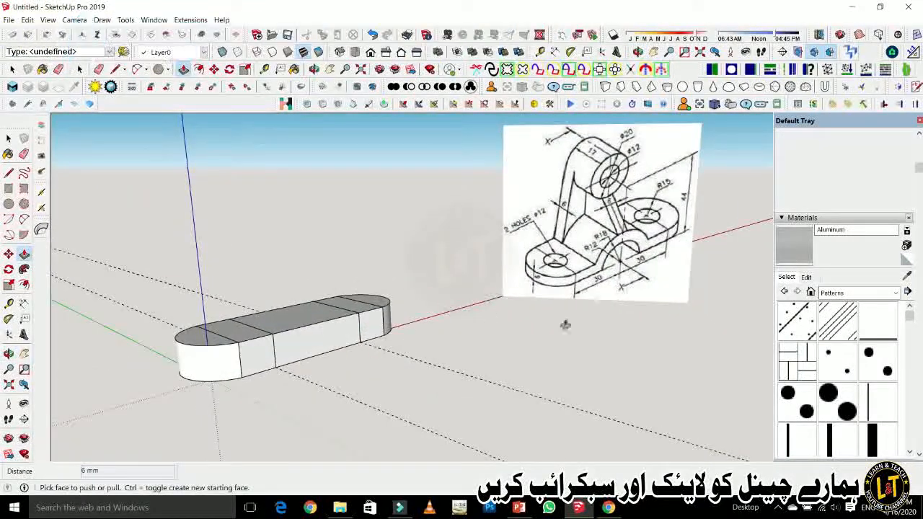
scroll(201, 378, "up", 2)
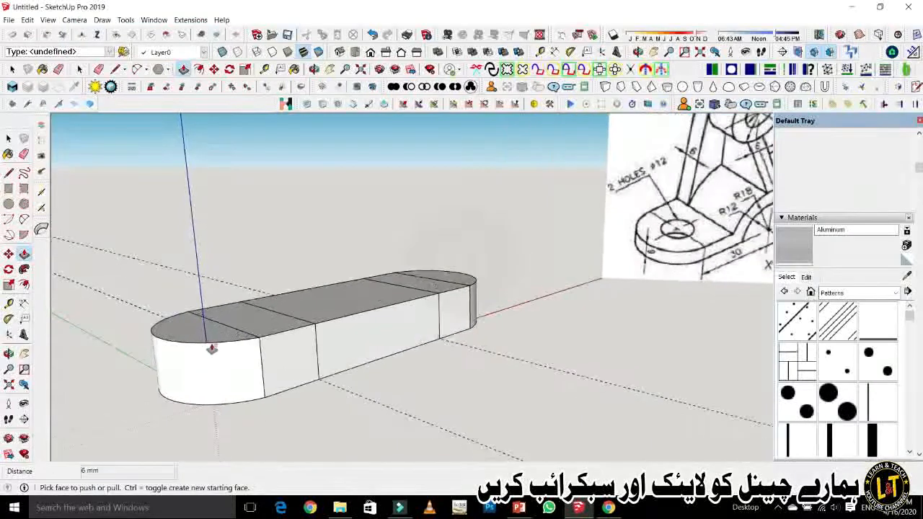
left_click(220, 337)
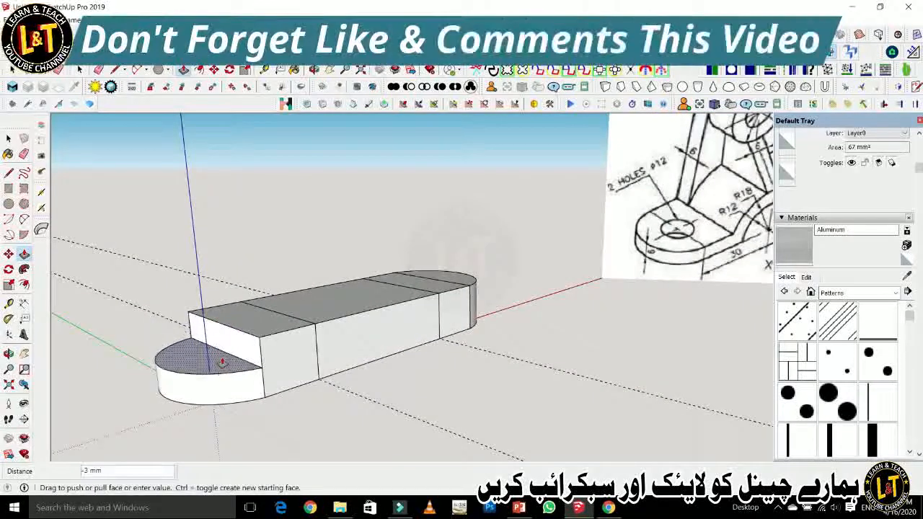
left_click(222, 363)
left_click(222, 363)
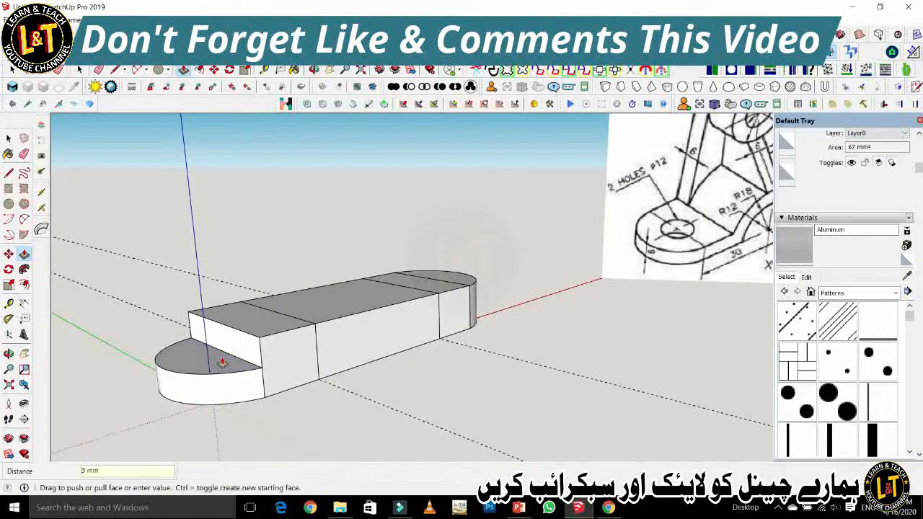
double_click(262, 327)
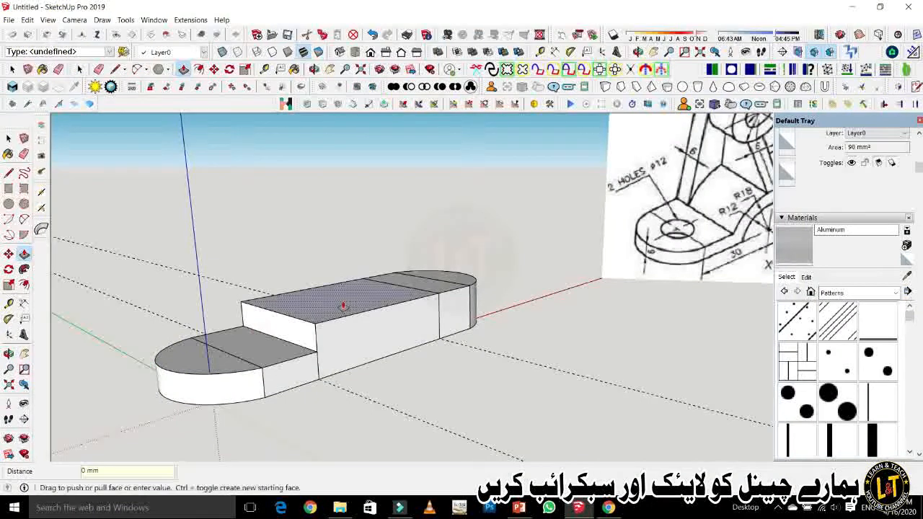
double_click(343, 298)
double_click(424, 287)
double_click(439, 277)
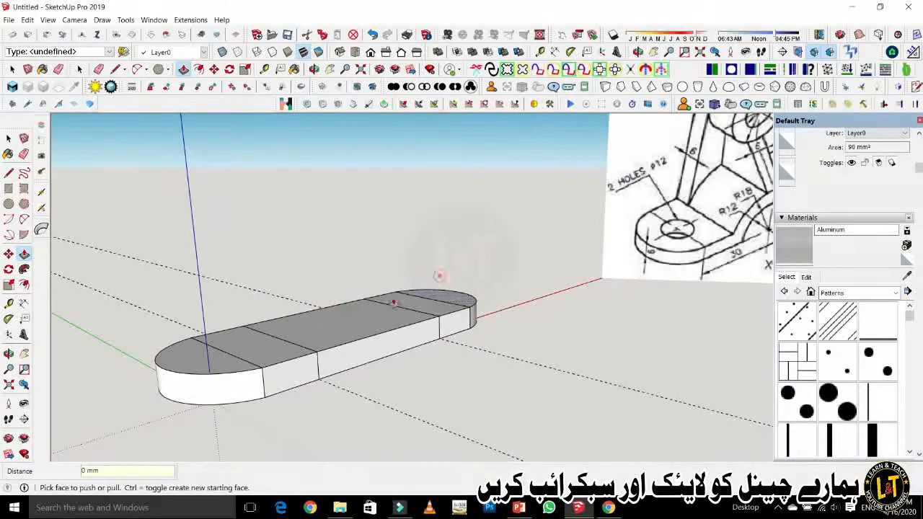
scroll(302, 390, "down", 3)
mouse_move(416, 380)
middle_mouse_down()
mouse_move(382, 402)
mouse_move(188, 406)
mouse_move(284, 359)
middle_mouse_up()
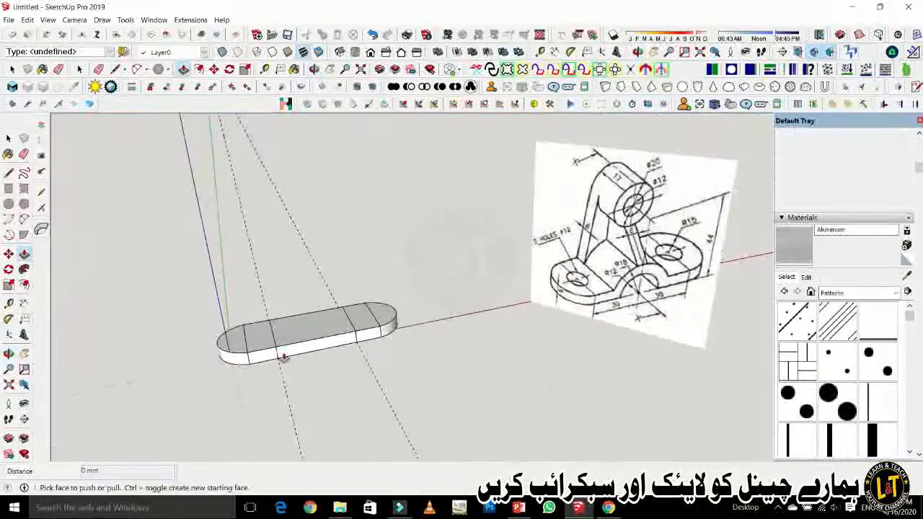
left_click(335, 349)
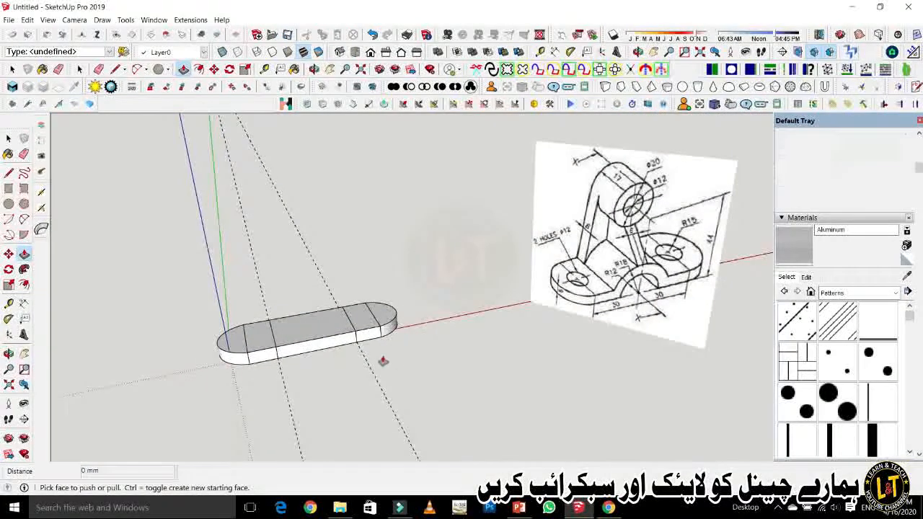
Check the hole diameter in the reference drawing and try a circle of radius 6 mm on the rounded end beside the origin.
key("space")
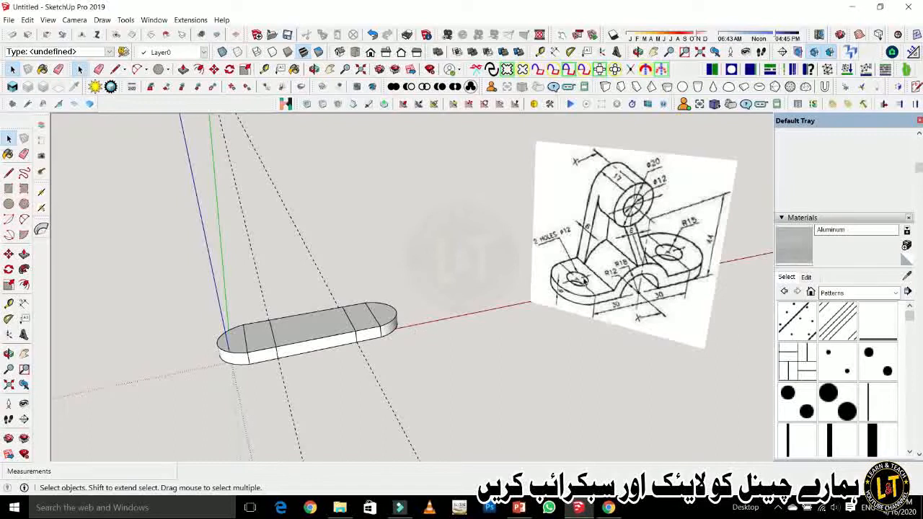
scroll(573, 261, "up", 2)
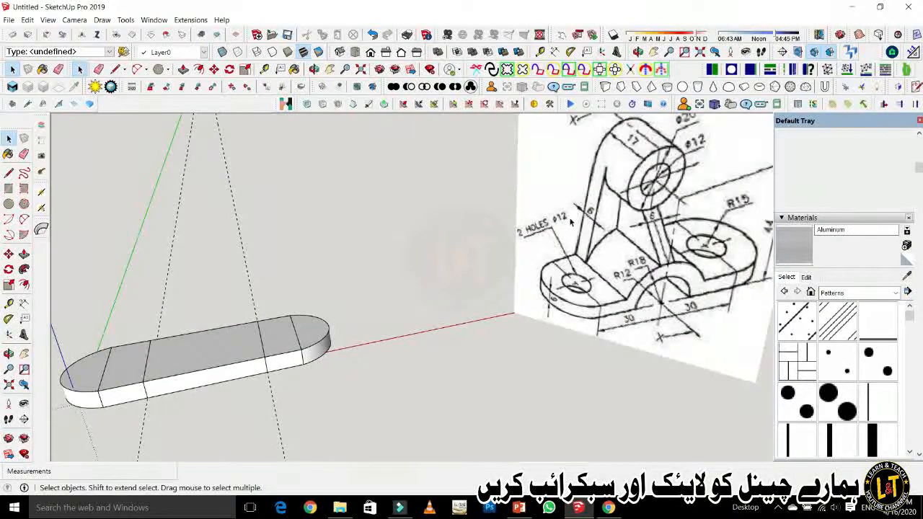
scroll(569, 217, "down", 2)
scroll(147, 345, "up", 1)
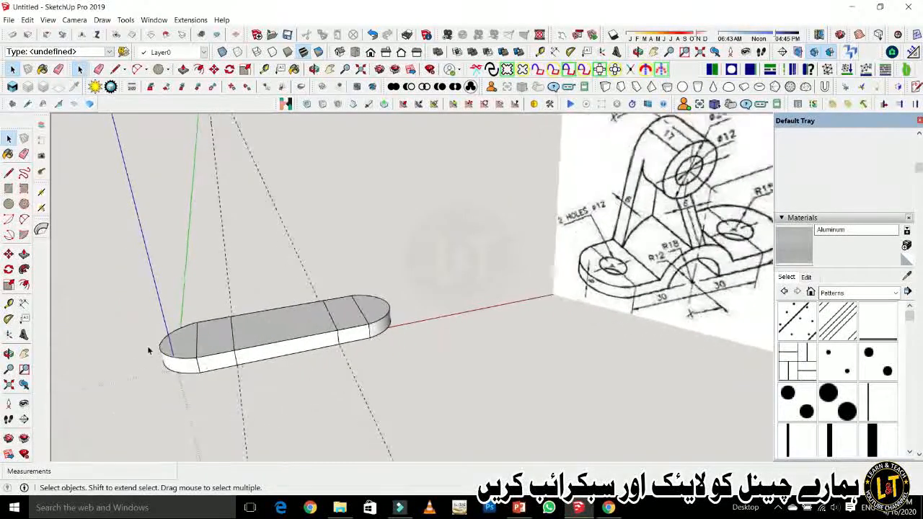
key("c")
left_click(196, 338)
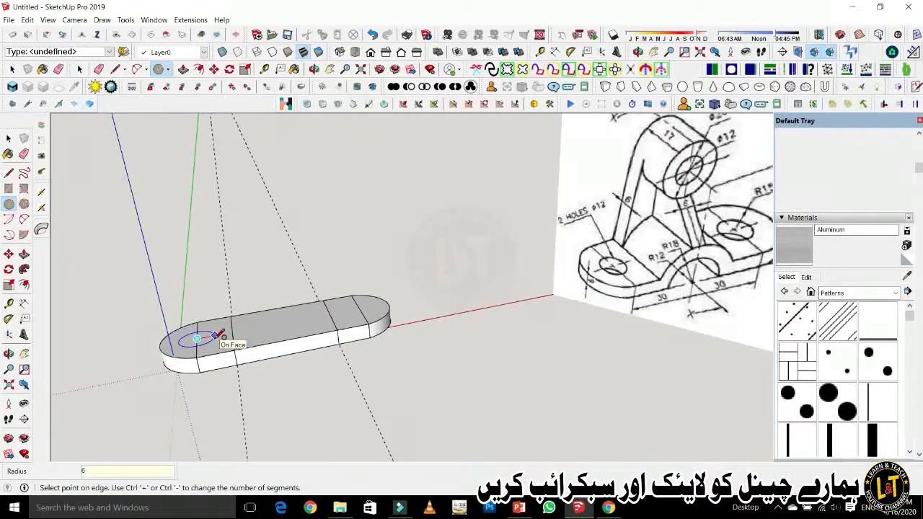
key("BackSpace")
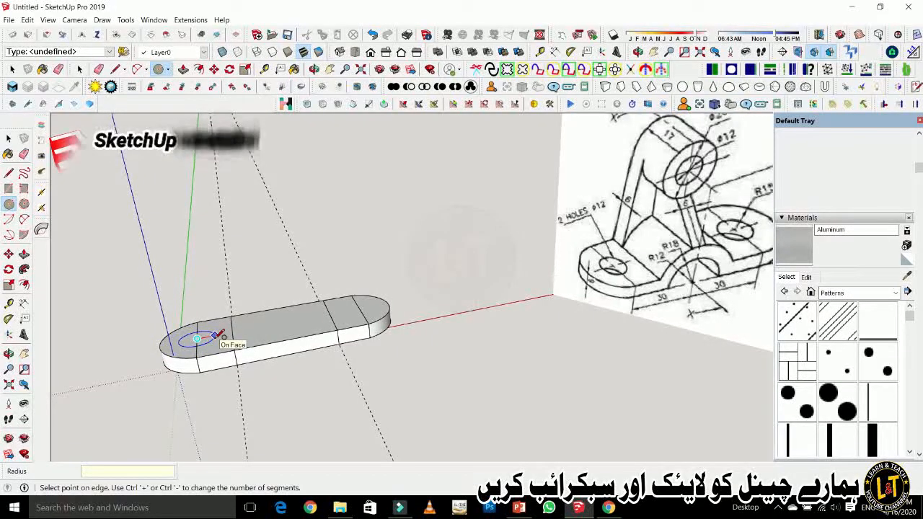
left_click(218, 334)
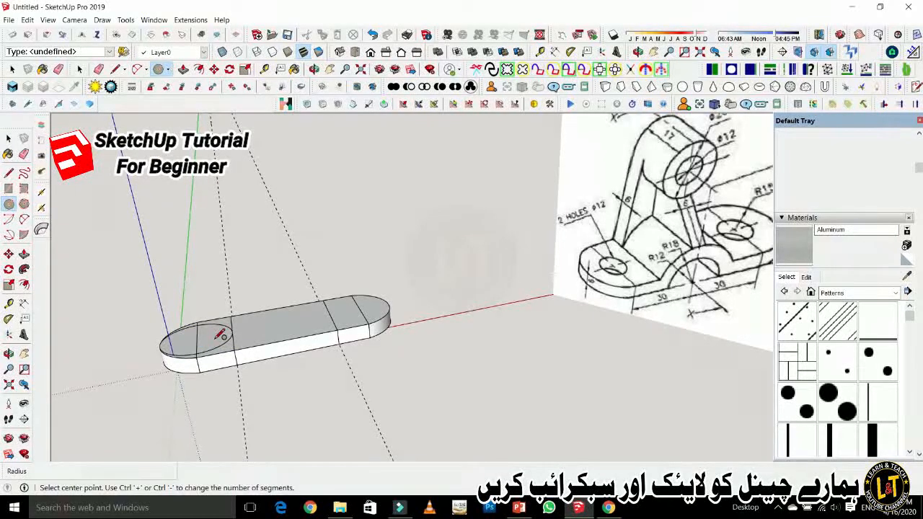
key("ctrl+z")
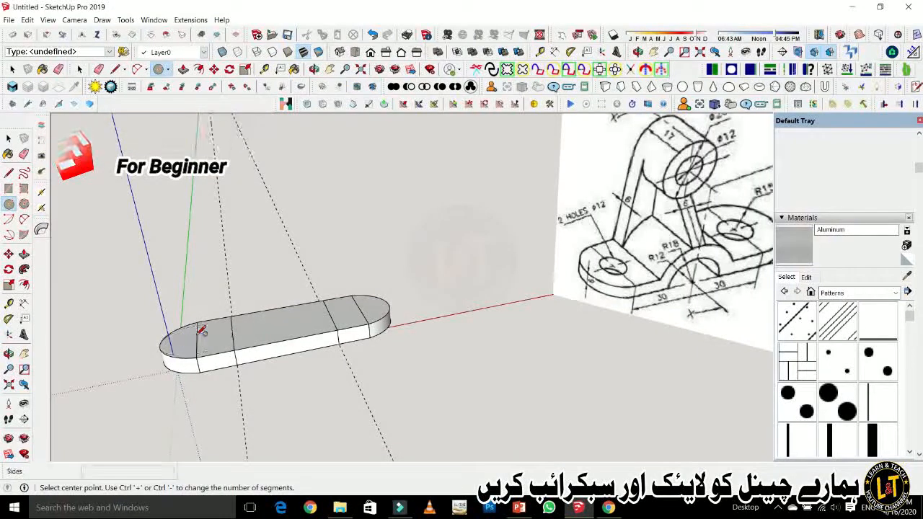
Draw a hole circle of radius 3 mm centred on the dividing line of the rounded end beside the origin.
left_click(197, 339)
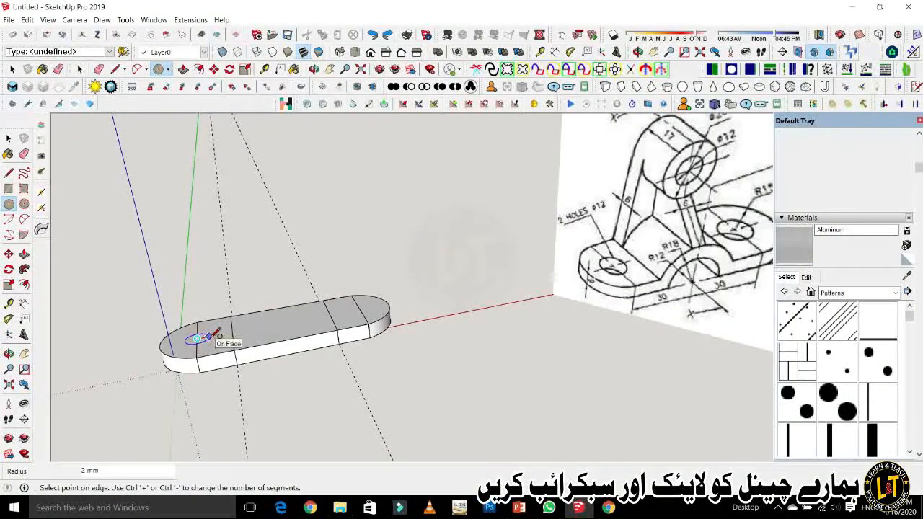
type("3")
key("Return")
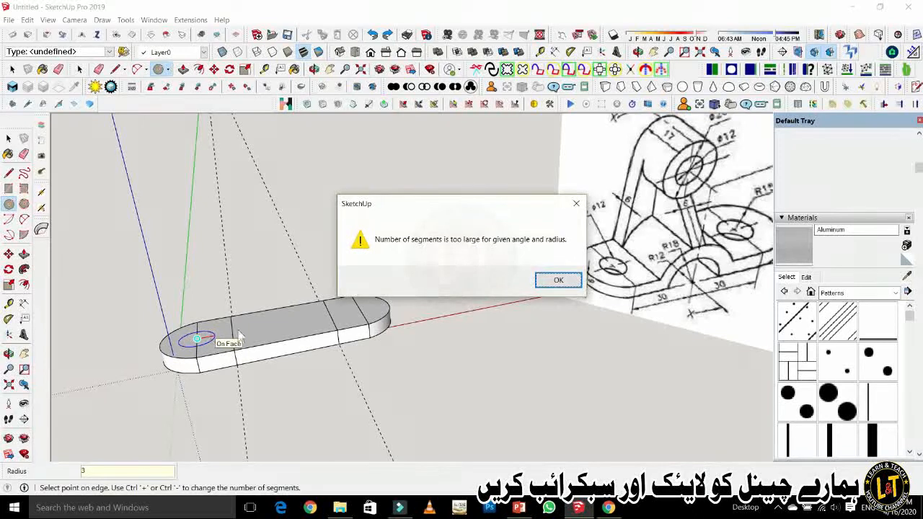
left_click(558, 281)
Erase the dividing line segment inside the hole circle and the dividing line across the opposite rounded end.
mouse_move(169, 371)
middle_mouse_down()
mouse_move(165, 391)
mouse_move(181, 422)
middle_mouse_up()
key("e")
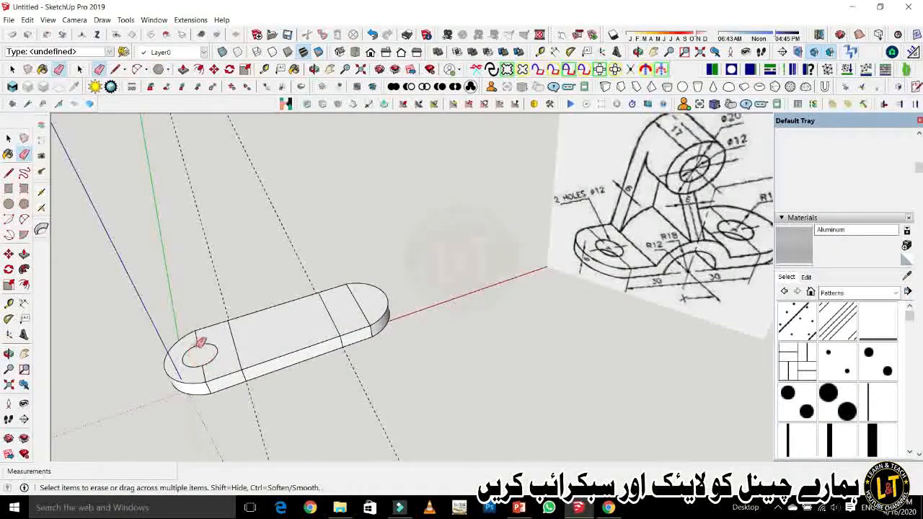
left_click_drag(198, 339, 202, 338)
left_click_drag(219, 376, 209, 368)
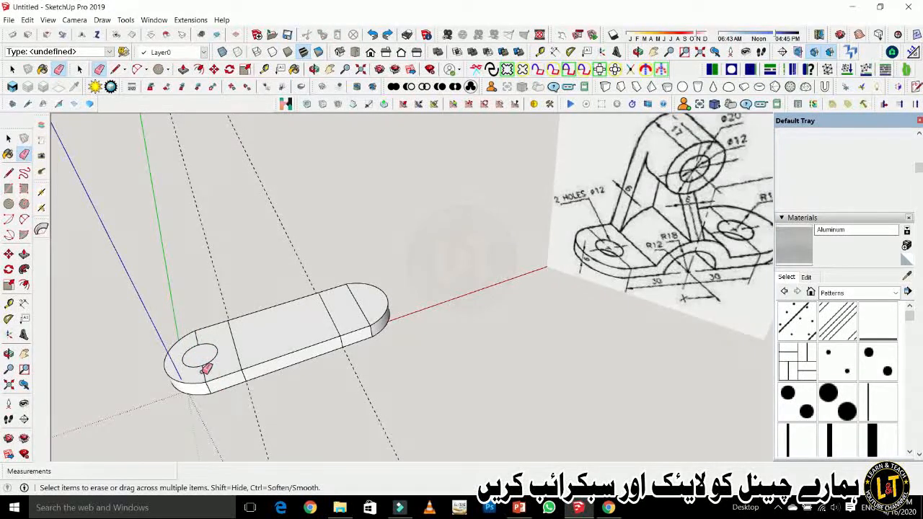
key("space")
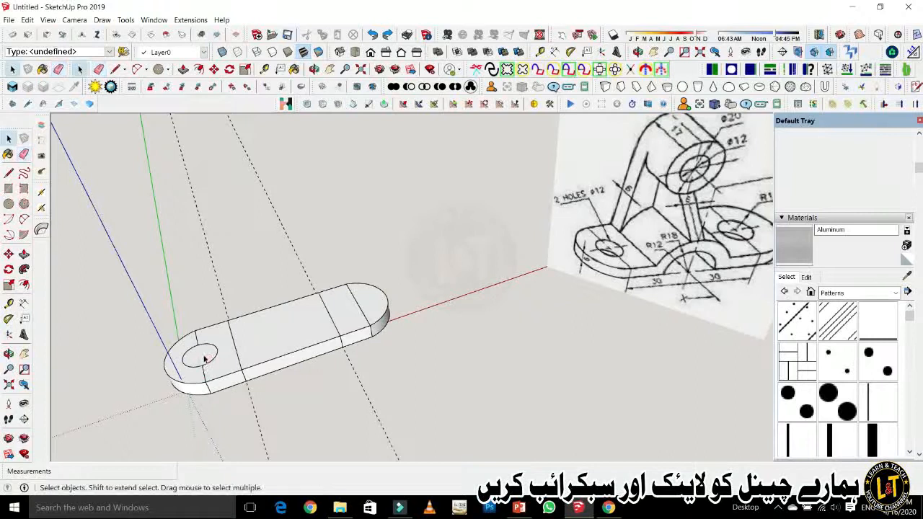
left_click(215, 353)
key("e")
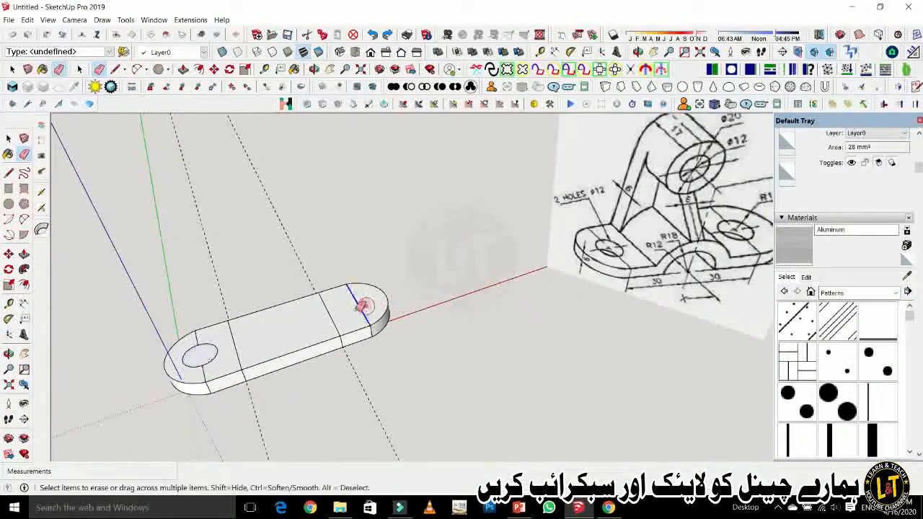
Draw a lengthwise line through the centre section's top face, joining the midpoints of its two cross edges.
key("l")
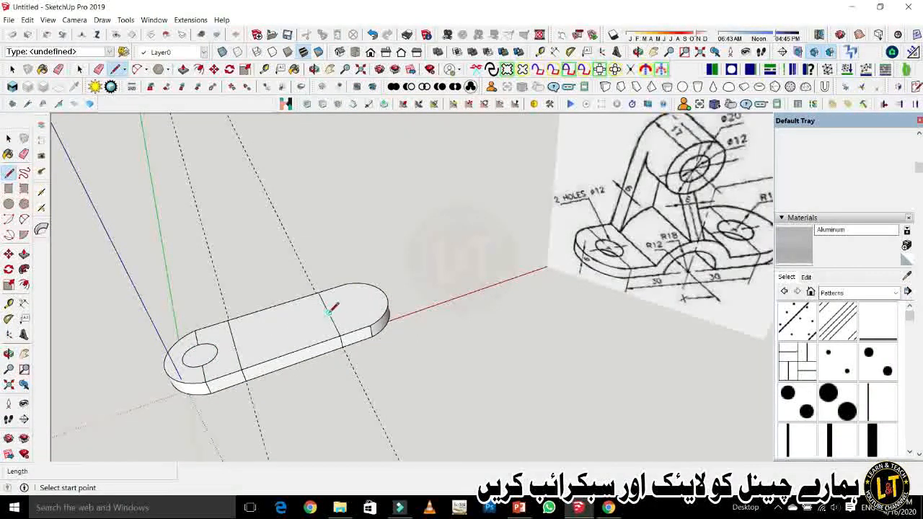
left_click(328, 312)
key("space")
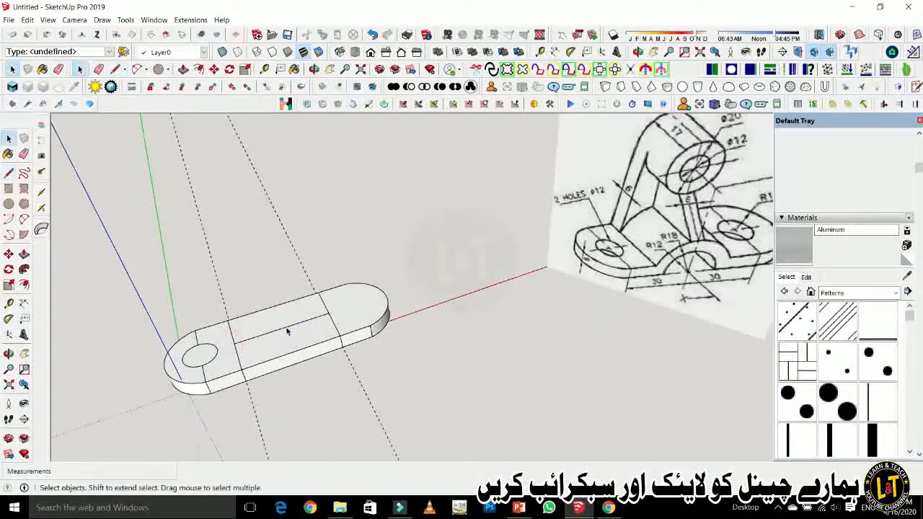
Copy the hole circle to the opposite rounded end by rotating it 180° about the midpoint of the lengthwise centre line.
left_click(229, 68)
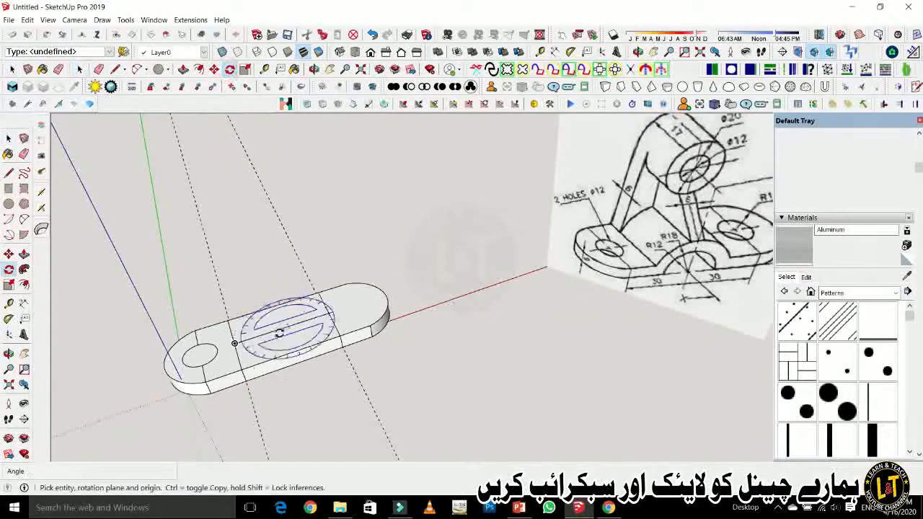
key("space")
left_click(260, 336)
double_click(193, 359)
left_click(205, 364)
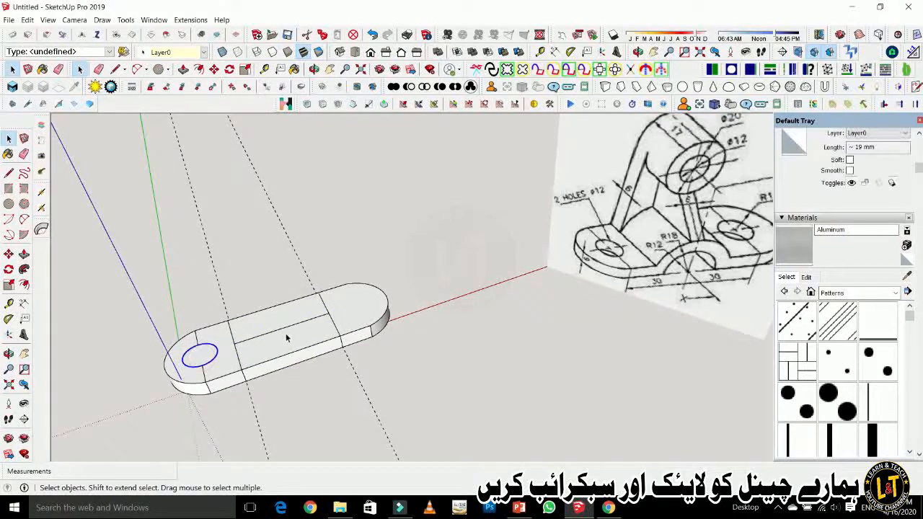
left_click(229, 68)
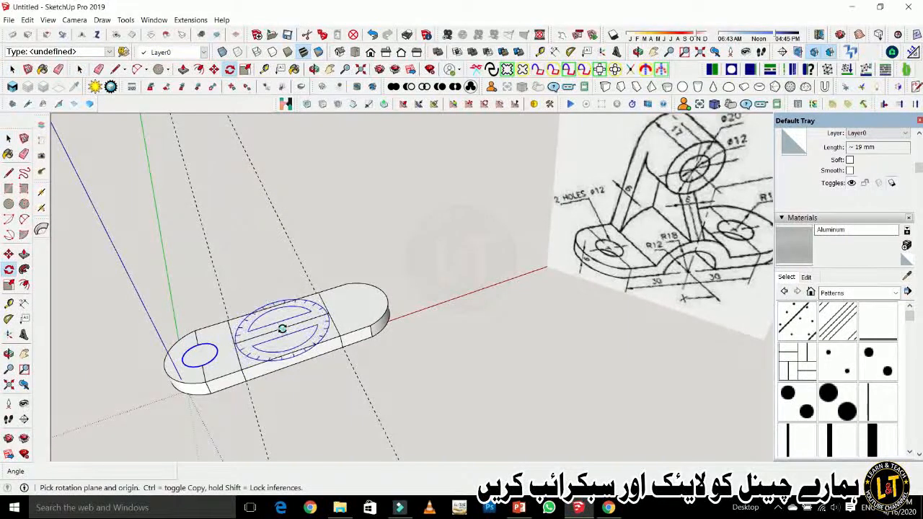
left_click(282, 329)
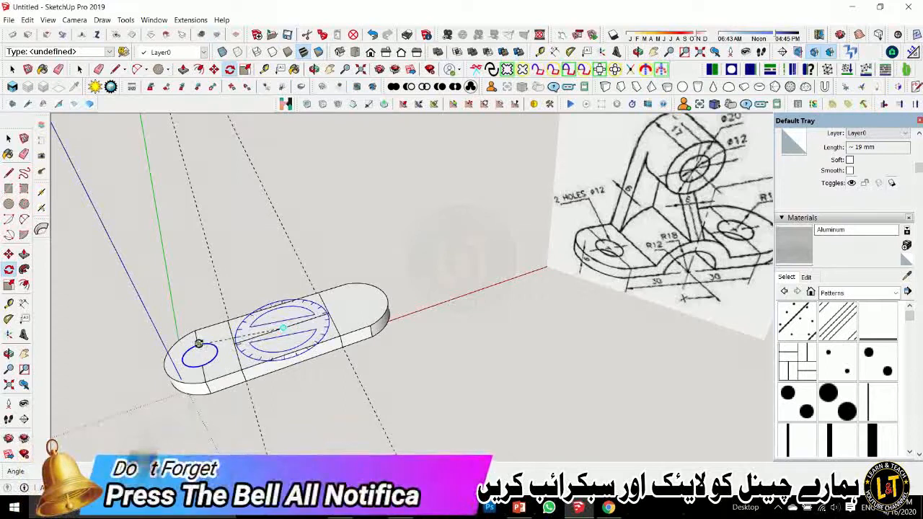
left_click(198, 344)
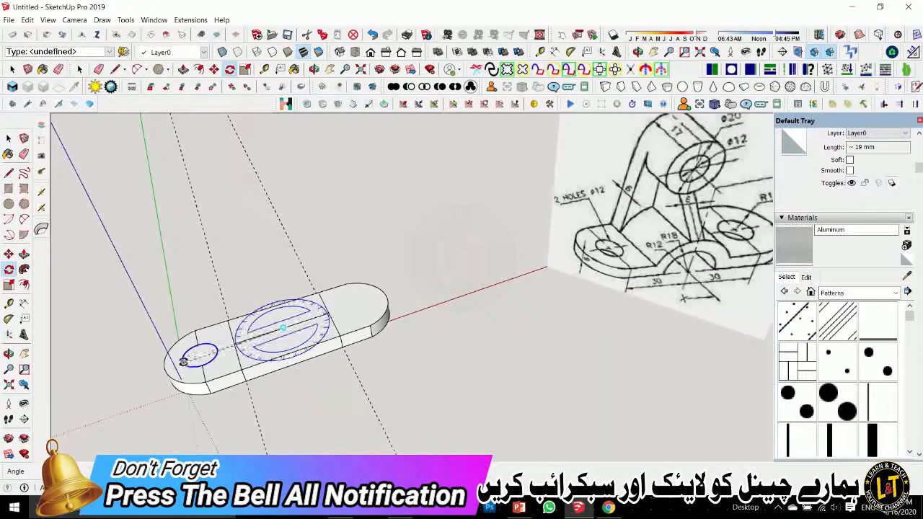
left_click(181, 360)
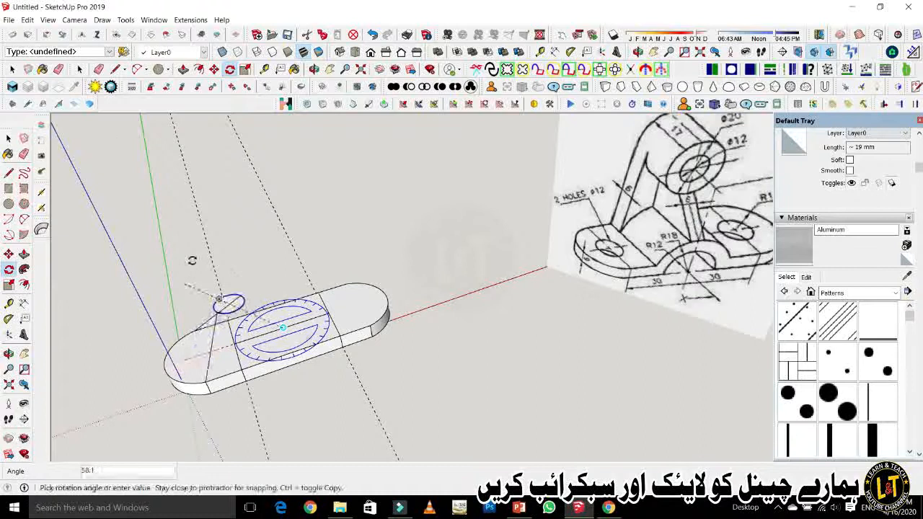
key("ctrl")
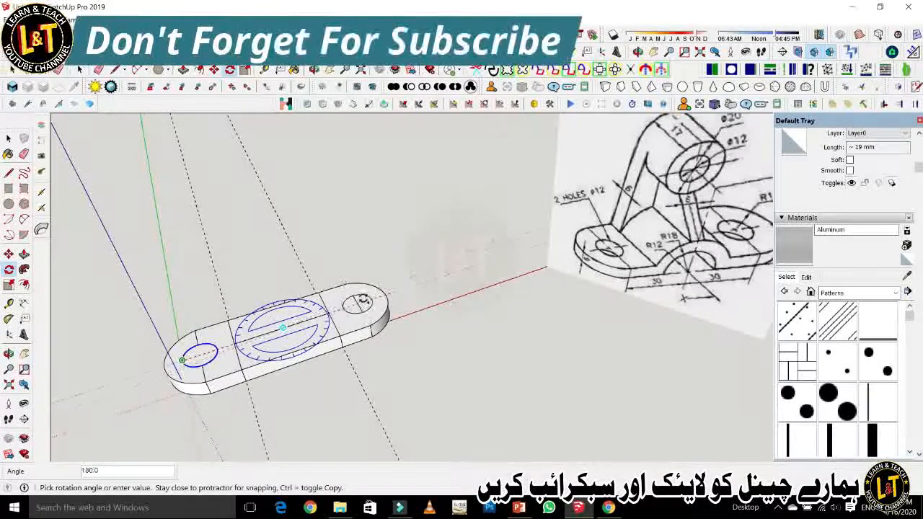
left_click(326, 313)
key("space")
Erase the remaining dividing line pieces beside the hole circle on the rounded end beside the origin.
key("e")
key("space")
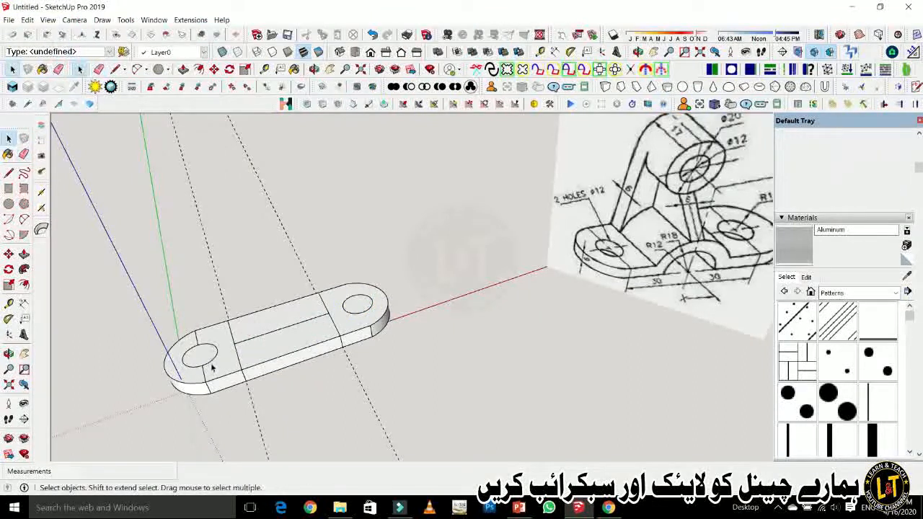
key("e")
mouse_move(201, 339)
middle_mouse_down()
mouse_move(309, 377)
mouse_move(342, 373)
middle_mouse_up()
Cut both hole circles down through the plate with Push/Pull.
key("space")
key("p")
left_click_drag(351, 318, 355, 349)
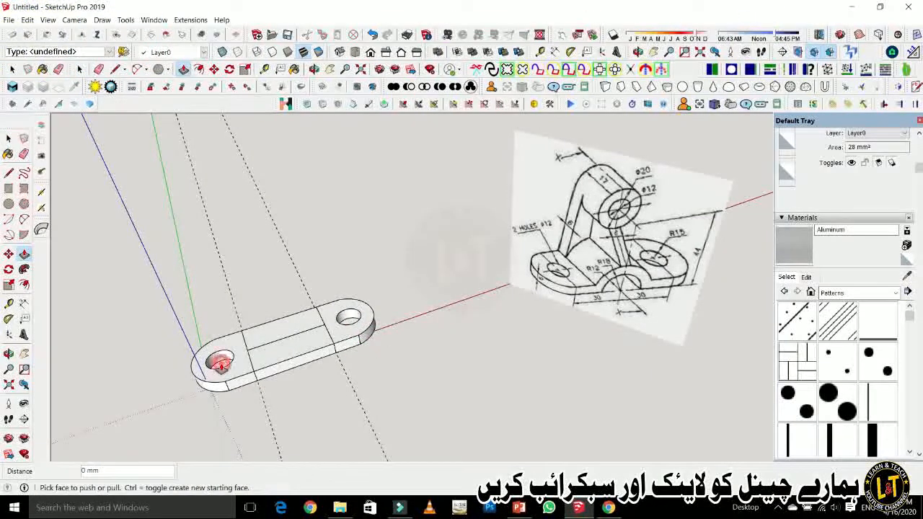
scroll(294, 354, "up", 2)
scroll(287, 402, "down", 2)
scroll(275, 350, "up", 1)
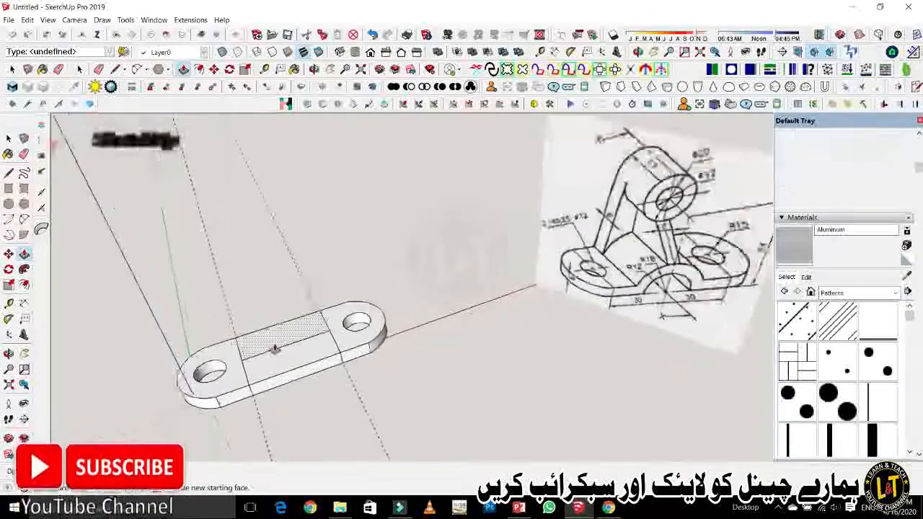
Place a guide parallel to the centre section's rear edge and draw an 18 mm line along it between the cross edges.
scroll(281, 352, "up", 1)
middle_click_drag(287, 354, 270, 328)
scroll(246, 362, "down", 2)
middle_click_drag(250, 362, 248, 388)
key("t")
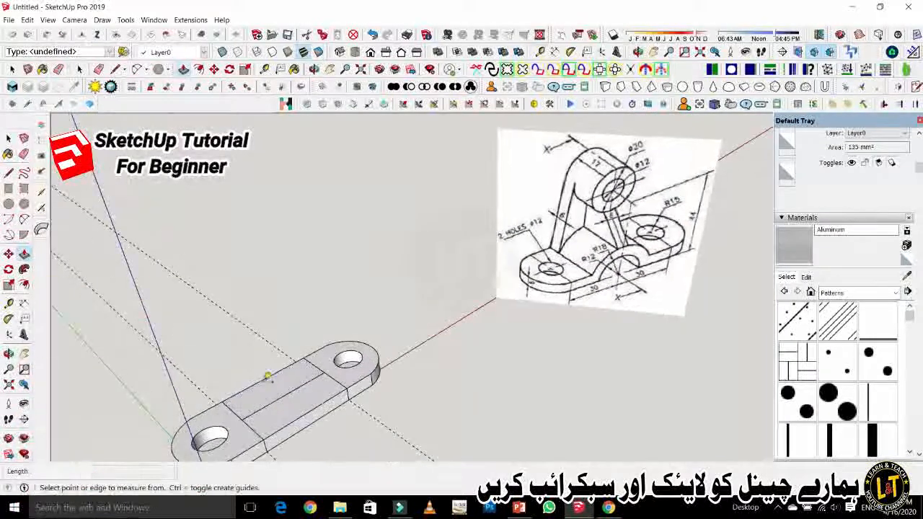
left_click(258, 382)
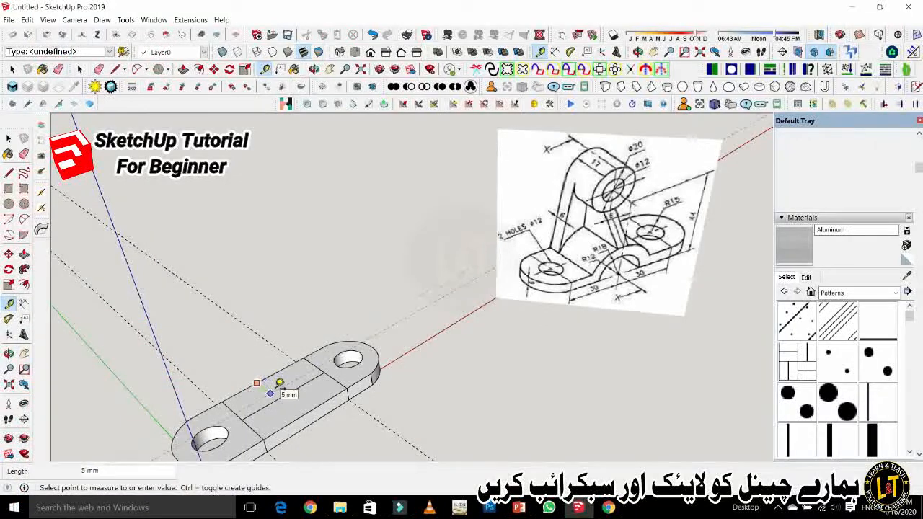
key("l")
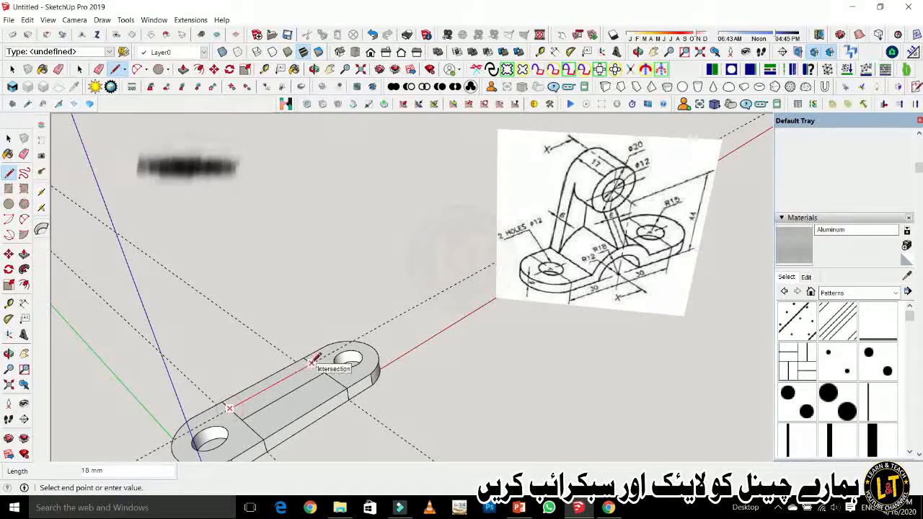
middle_click_drag(317, 404, 267, 365)
key("space")
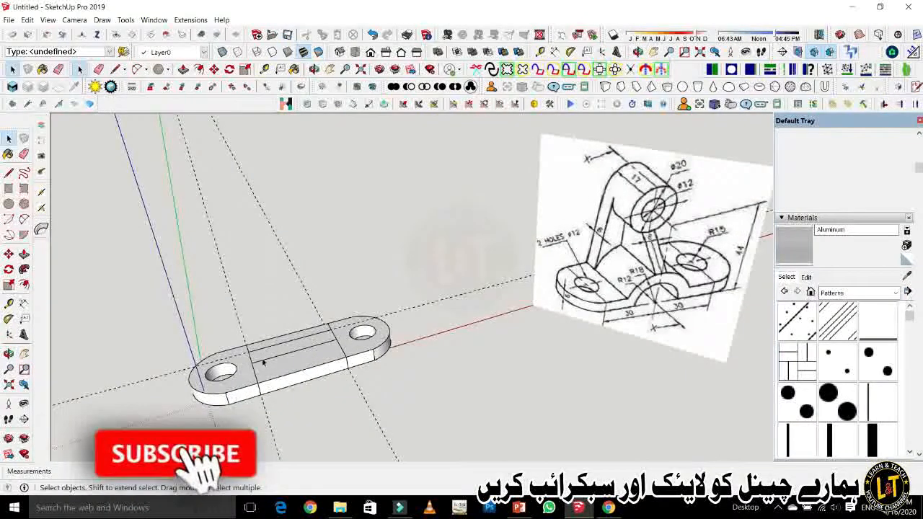
Extrude the narrow rear strip of the centre section upward 25 mm to form the upright wall.
key("p")
left_click_drag(268, 345, 268, 248)
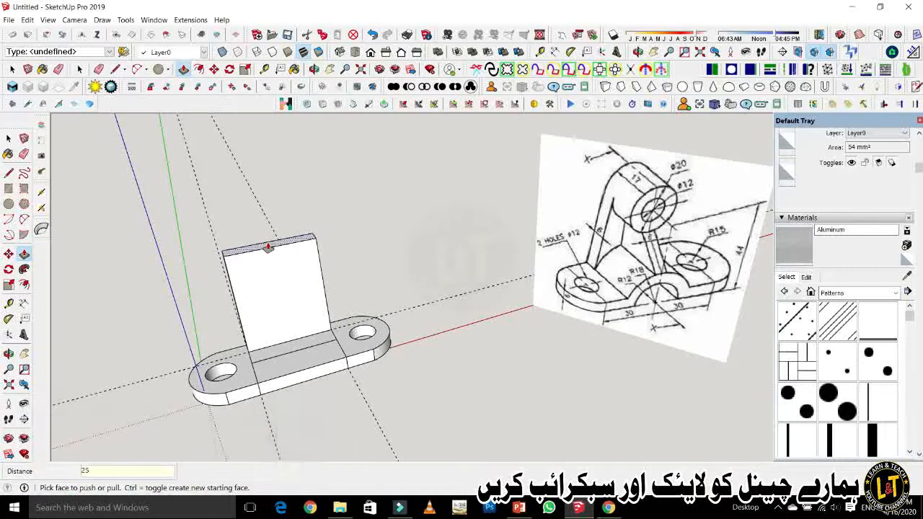
left_click(269, 248)
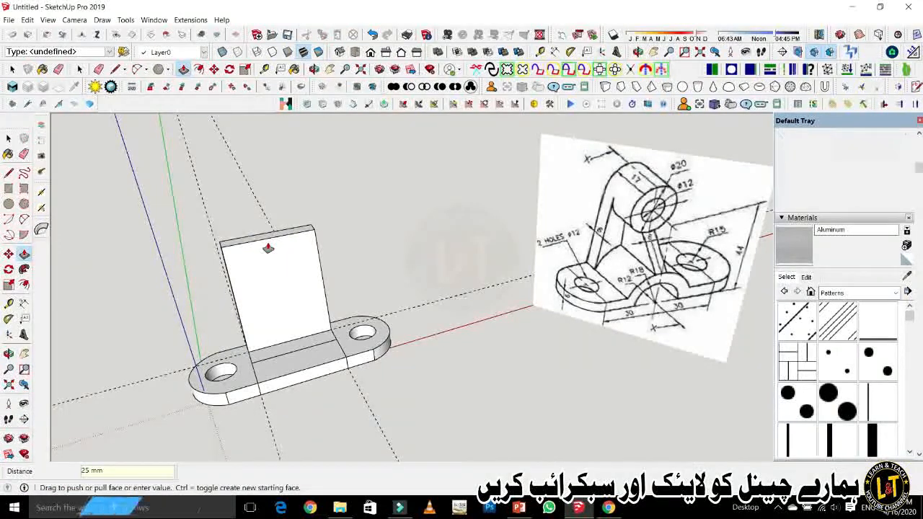
middle_click_drag(366, 371, 344, 346)
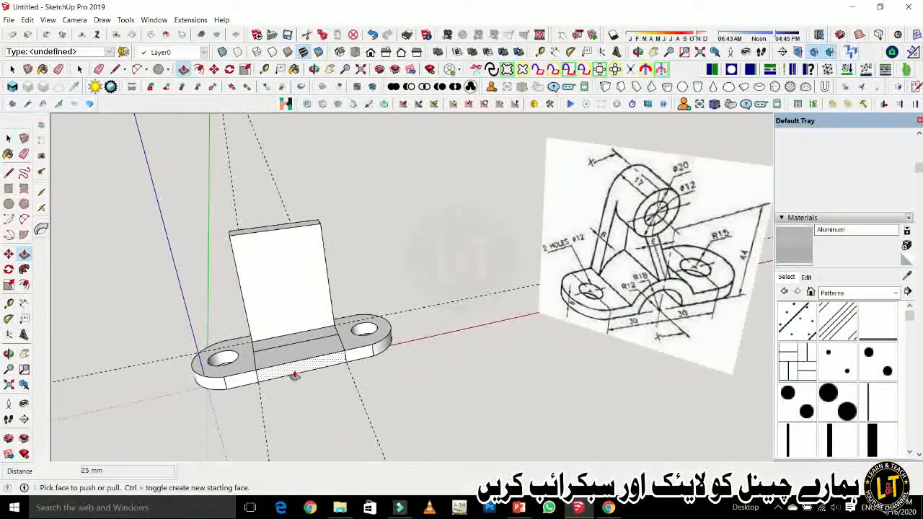
Push the front side face of the centre section back until it is flush with the upright wall.
scroll(287, 364, "up", 1)
scroll(283, 364, "down", 1)
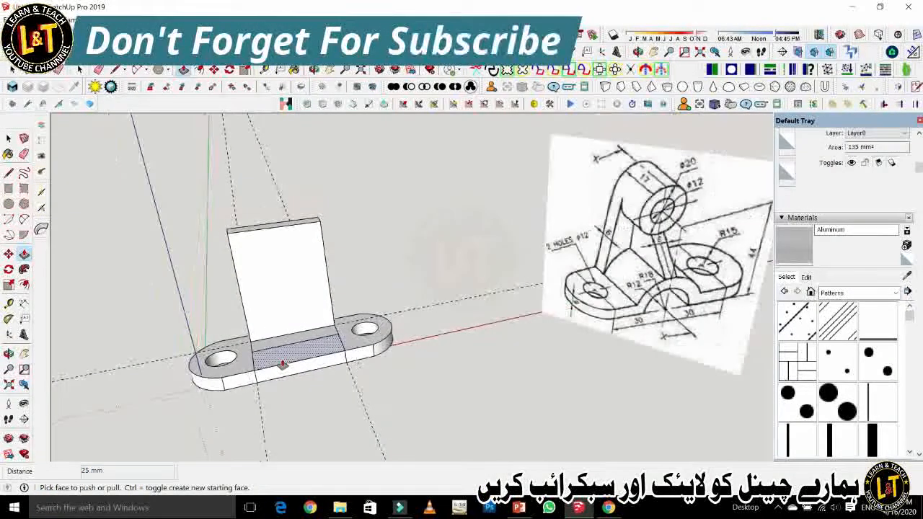
key("space")
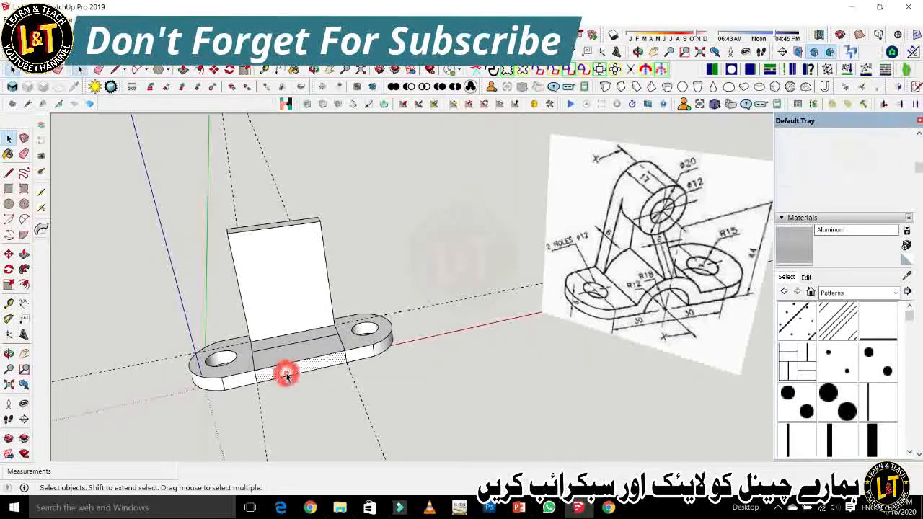
key("p")
left_click(288, 369)
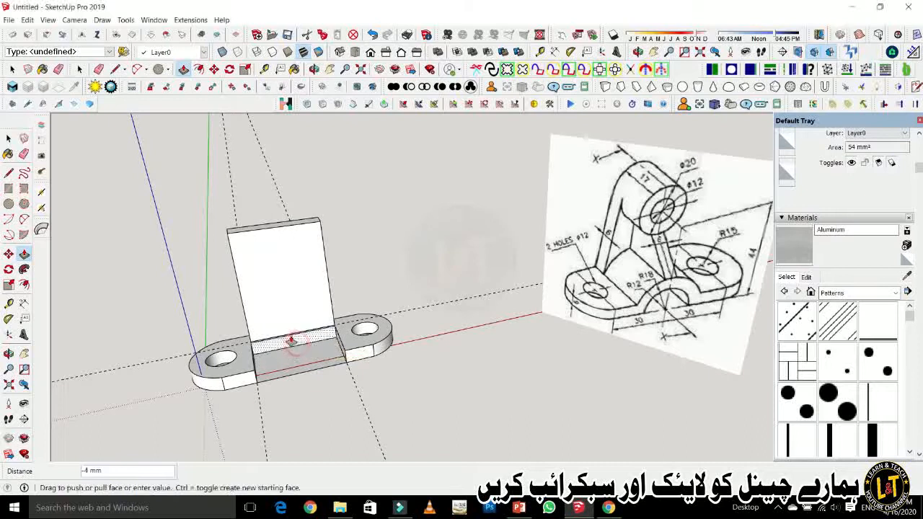
left_click(331, 296)
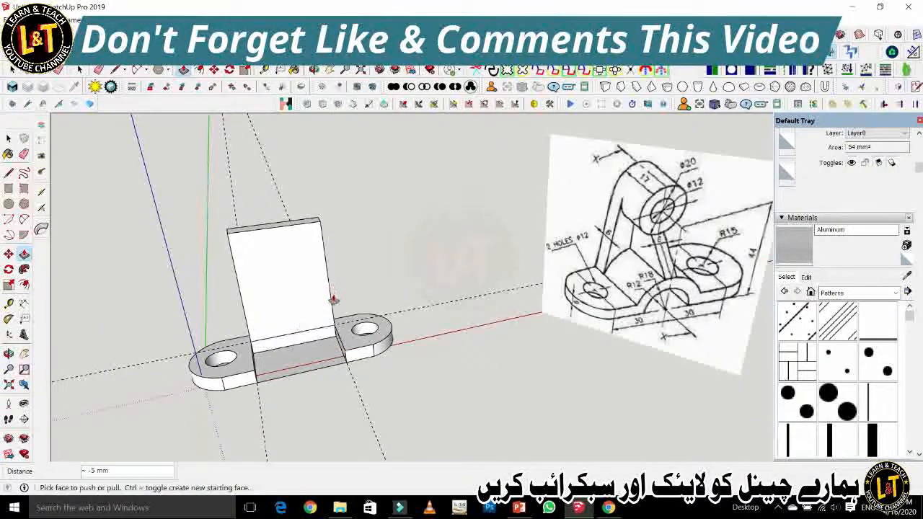
Draw a two-point arc across the foot of the upright wall from edge to edge with a 7 mm bulge.
middle_click_drag(337, 373, 324, 320)
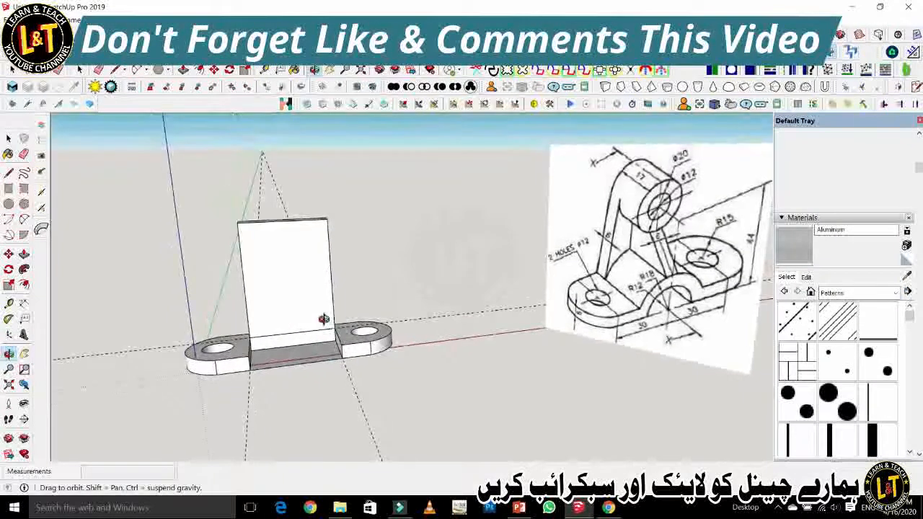
scroll(297, 339, "up", 2)
scroll(266, 360, "down", 1)
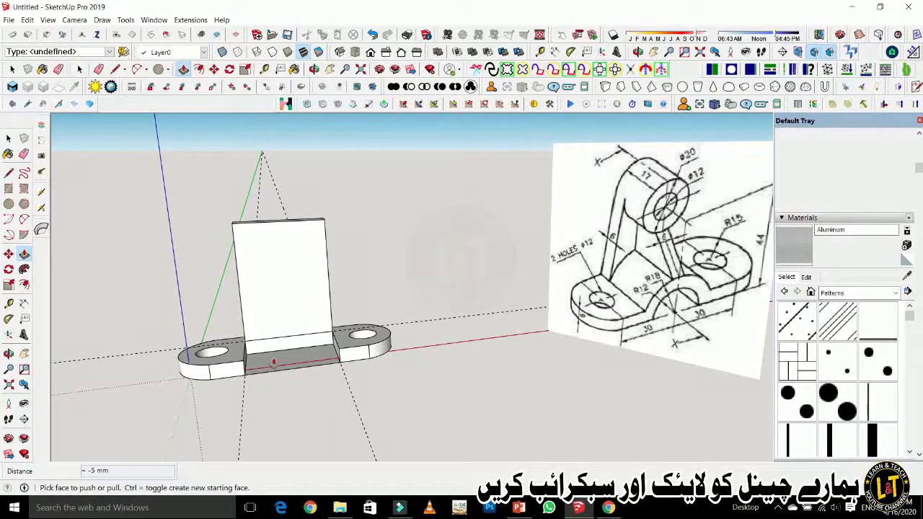
scroll(273, 362, "up", 1)
scroll(271, 355, "down", 1)
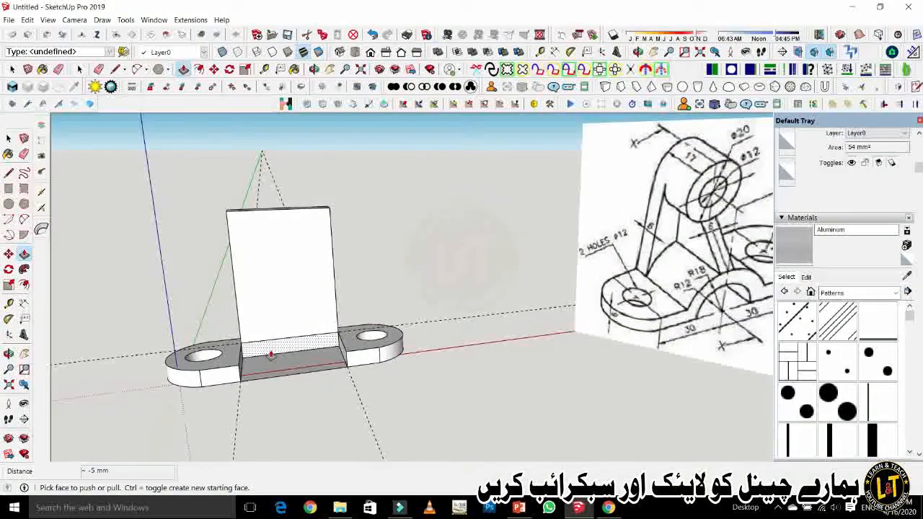
key("a")
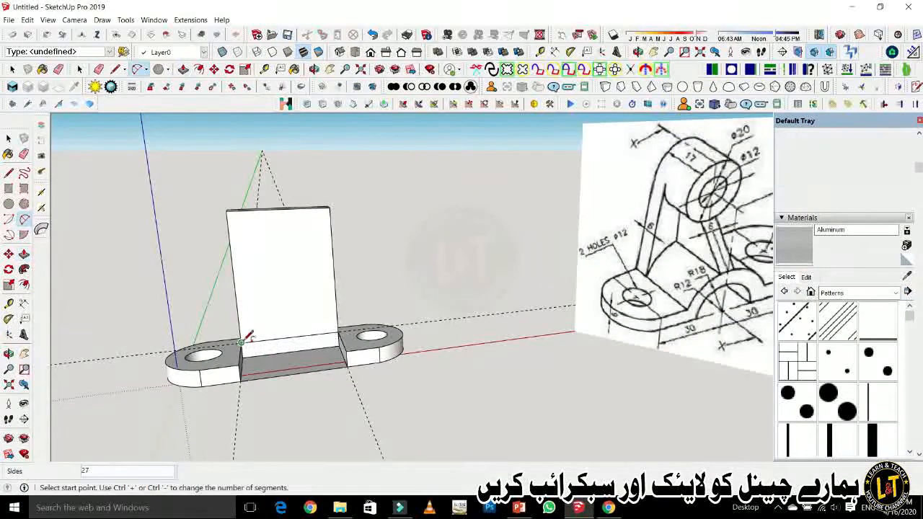
left_click(241, 343)
left_click(338, 332)
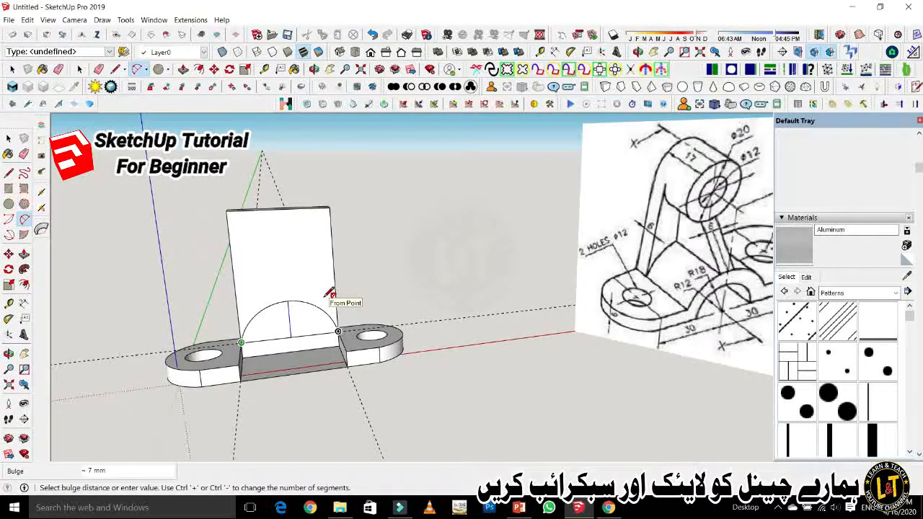
type("7")
key("Return")
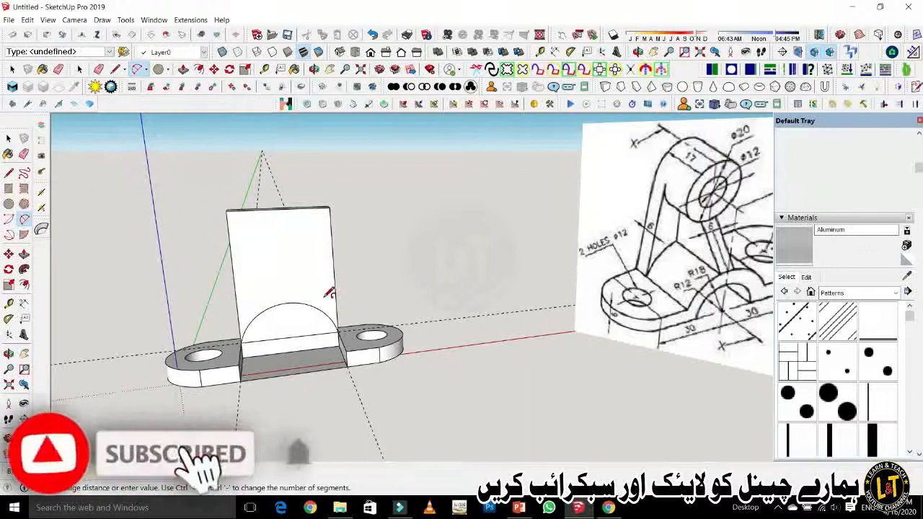
Offset the arc at the foot of the upright wall inward by about 3 mm.
key("f")
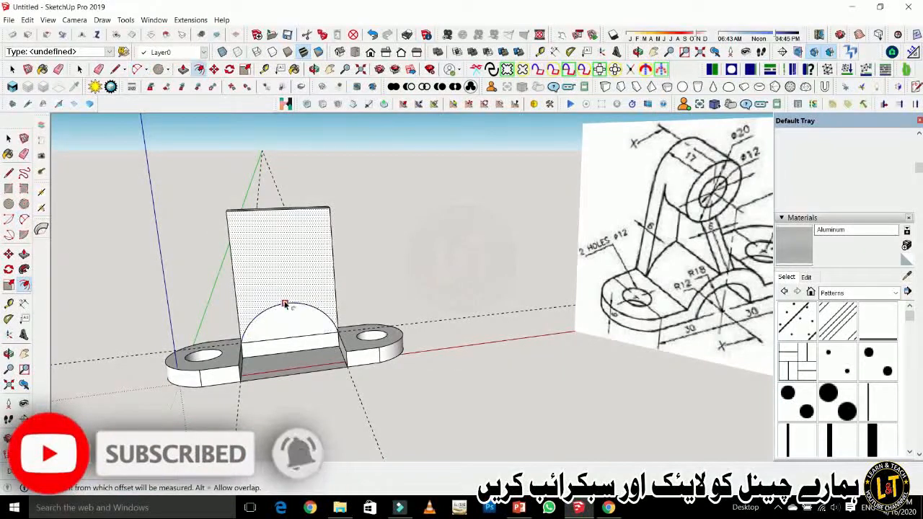
left_click(287, 305)
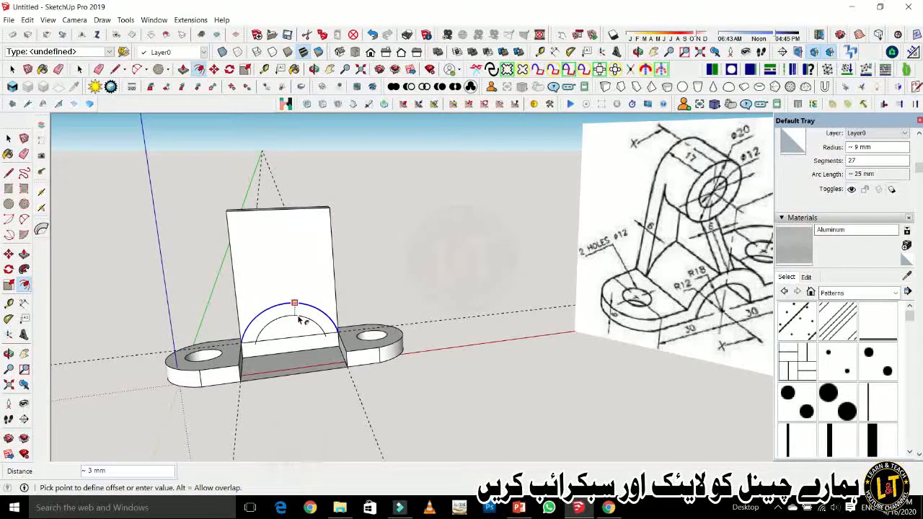
key("Return")
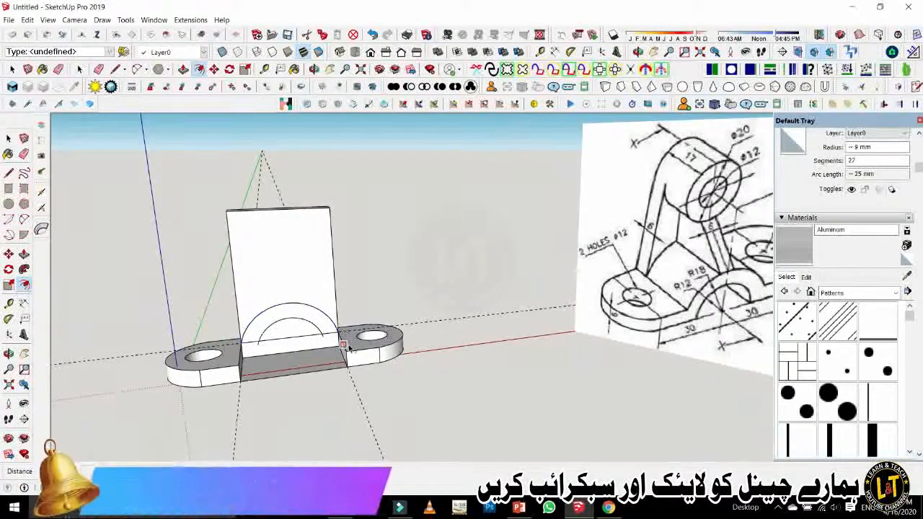
Draw short lines from both ends of the inner arc down to the wall's bottom edge.
scroll(349, 348, "up", 1)
key("l")
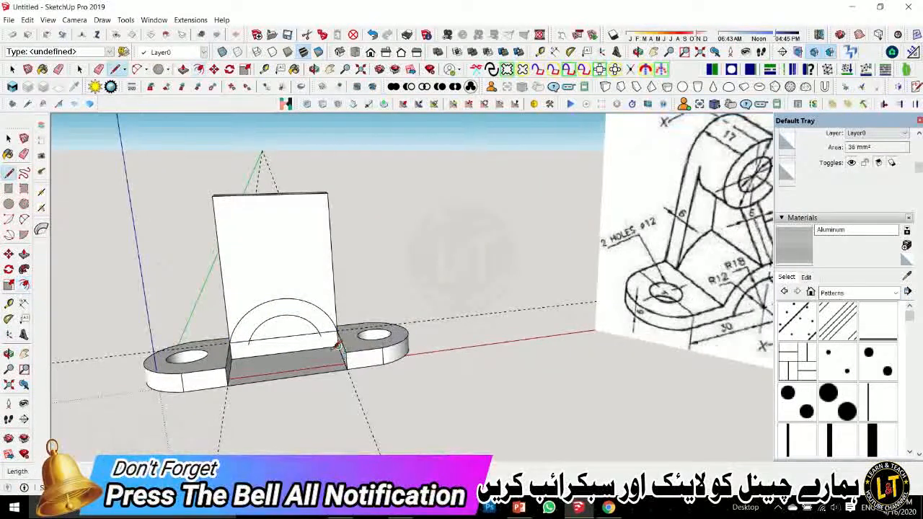
scroll(286, 362, "down", 1)
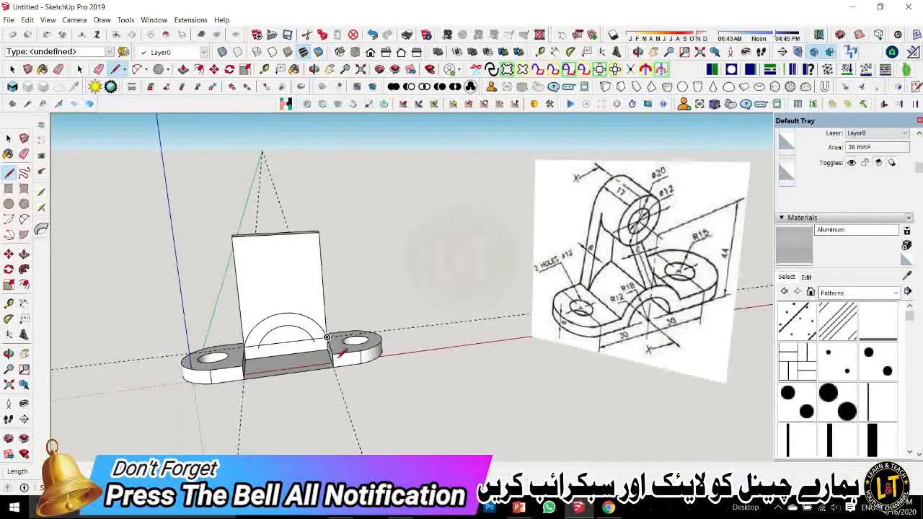
scroll(317, 340, "up", 3)
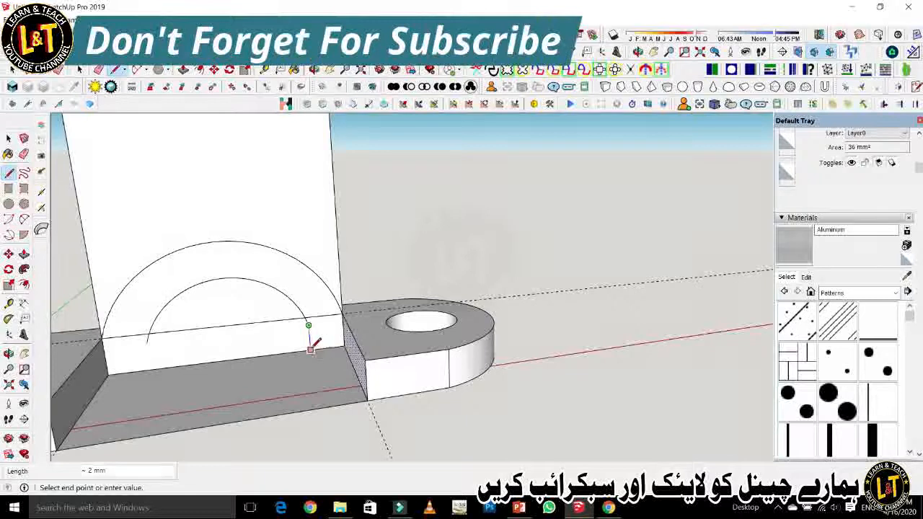
left_click(310, 349)
left_click(148, 336)
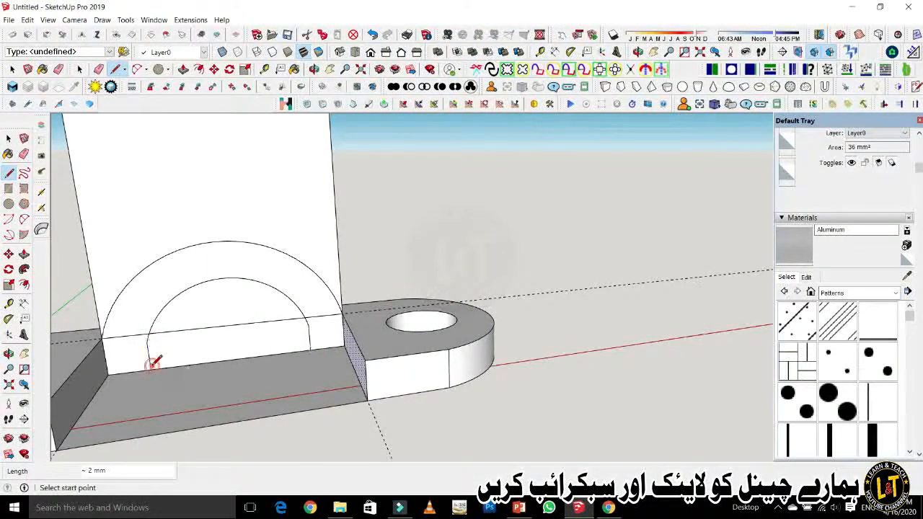
Erase the line crossing the arches, the bottom edge between them and the leftover floor to open the arched cut-out.
key("e")
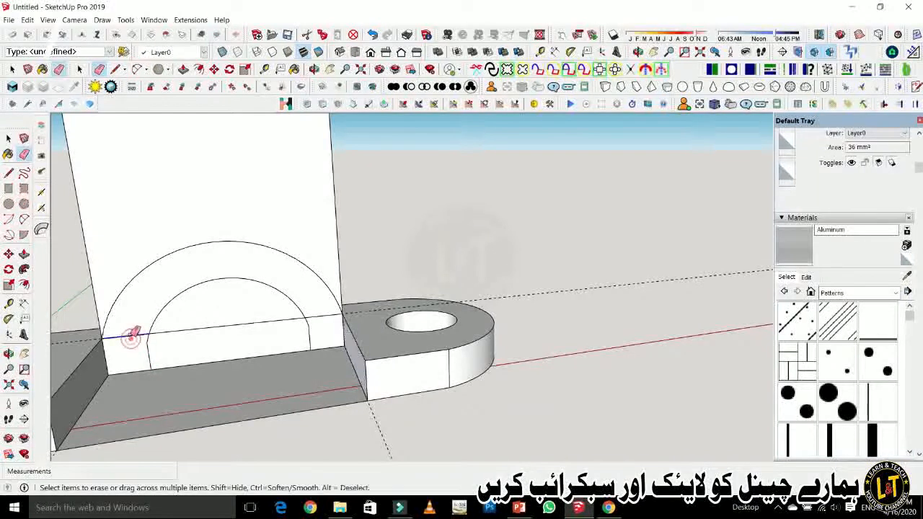
left_click(132, 336)
left_click(189, 329)
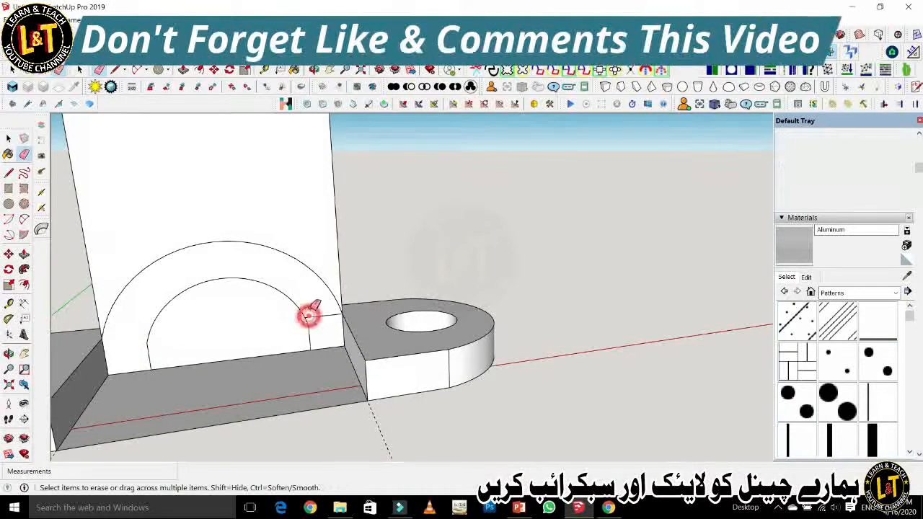
left_click(248, 356)
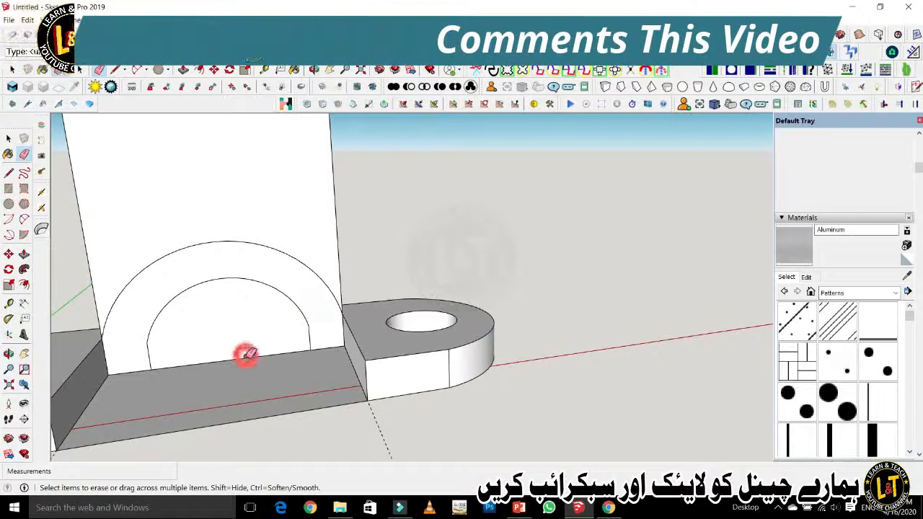
scroll(249, 356, "down", 5)
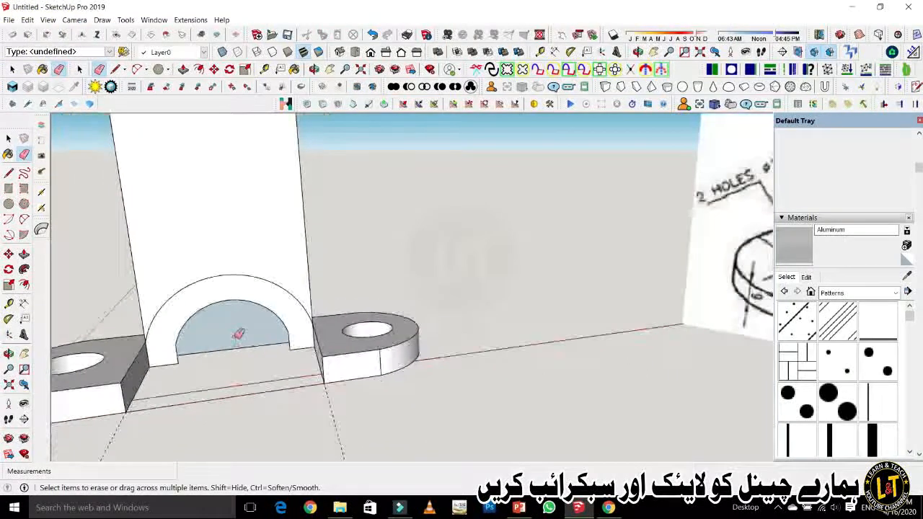
left_click(234, 346)
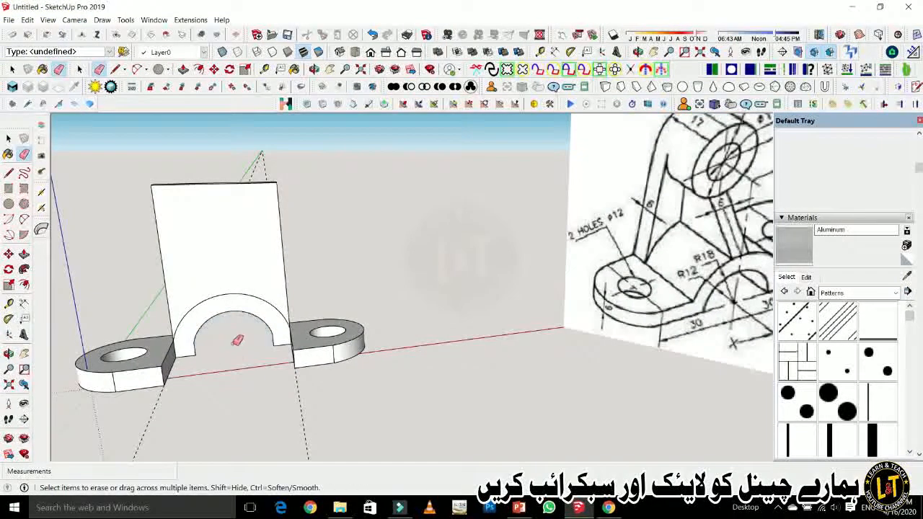
Extrude the arched band forward 12 mm, flush with the front of the base plate.
middle_click_drag(230, 349, 256, 333)
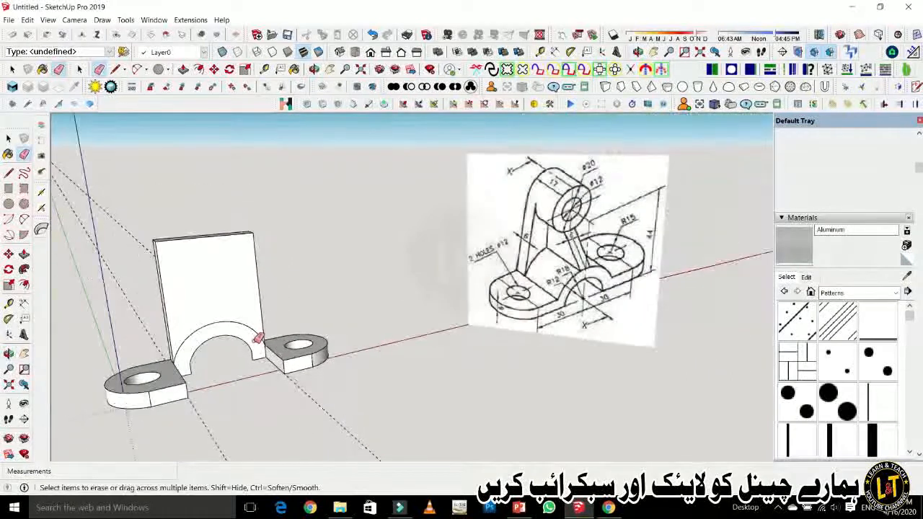
key("p")
left_click_drag(254, 346, 273, 360)
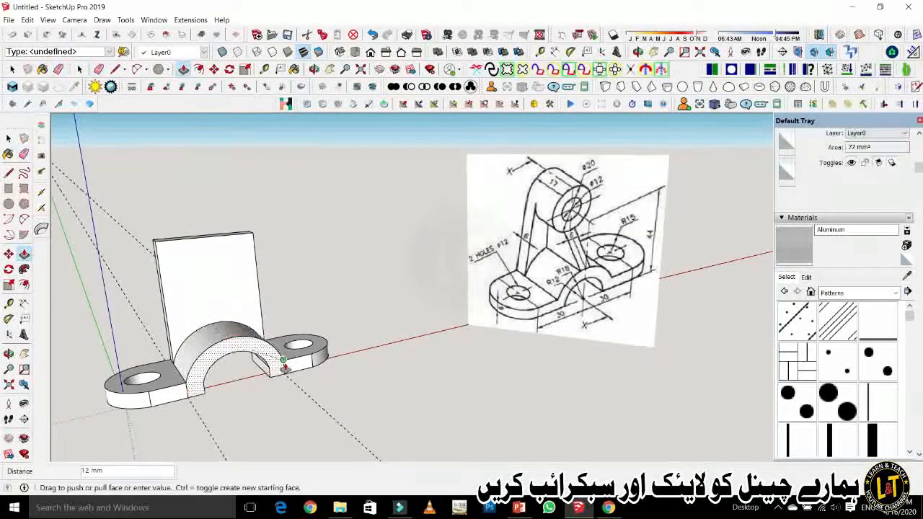
left_click(284, 368)
Turn on the display of hidden geometry to expose the individual facets on the crown of the arch.
mouse_move(274, 378)
middle_mouse_down()
mouse_move(233, 382)
mouse_move(249, 382)
middle_mouse_up()
scroll(232, 329, "up", 2)
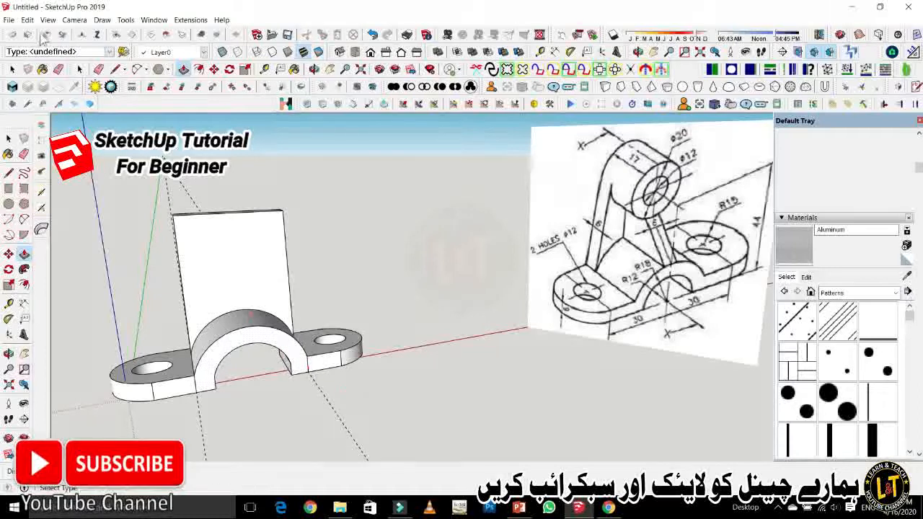
left_click(48, 20)
left_click(83, 58)
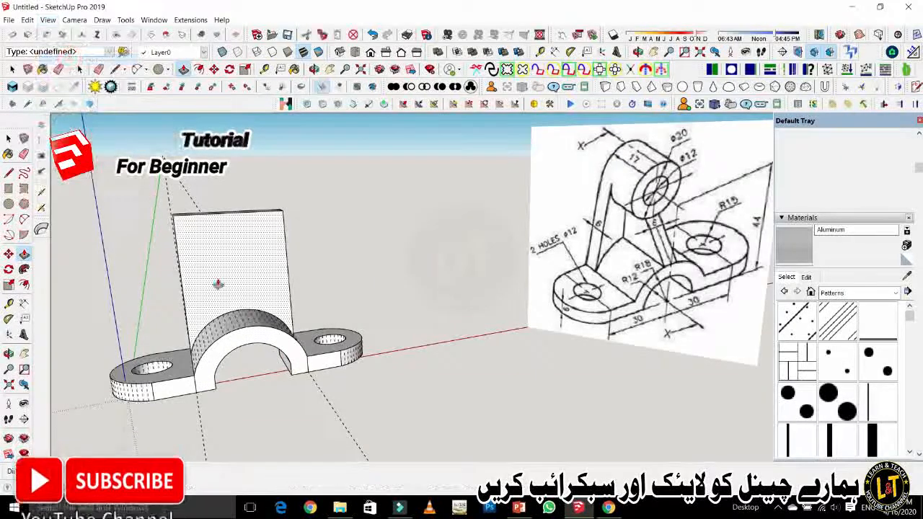
scroll(222, 287, "up", 3)
scroll(222, 287, "up", 3)
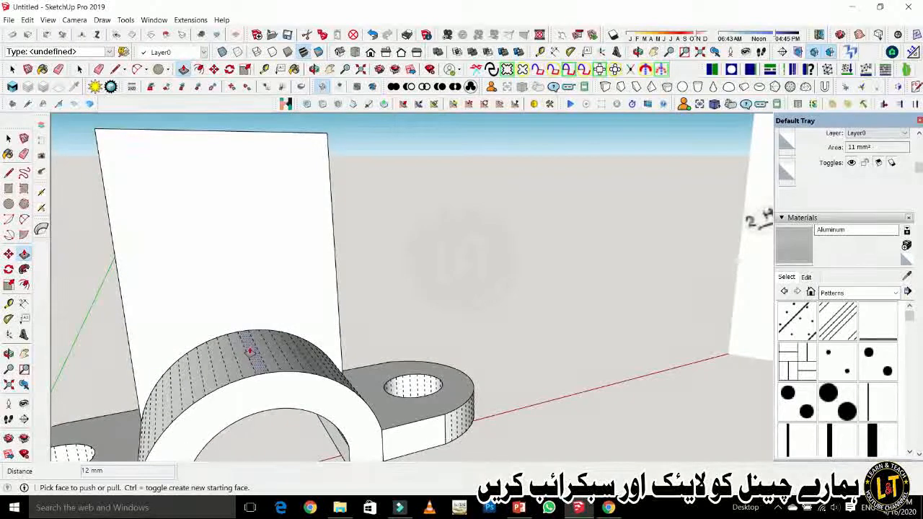
scroll(249, 351, "down", 2)
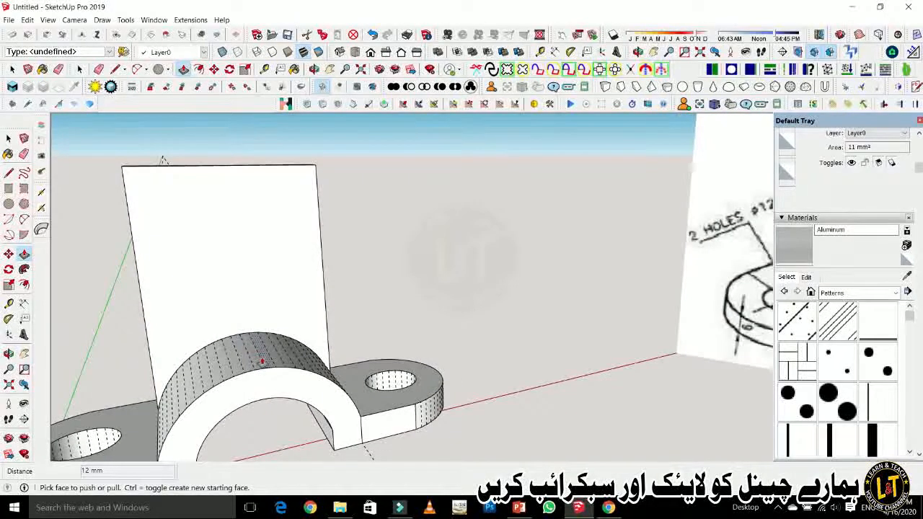
scroll(262, 360, "up", 3)
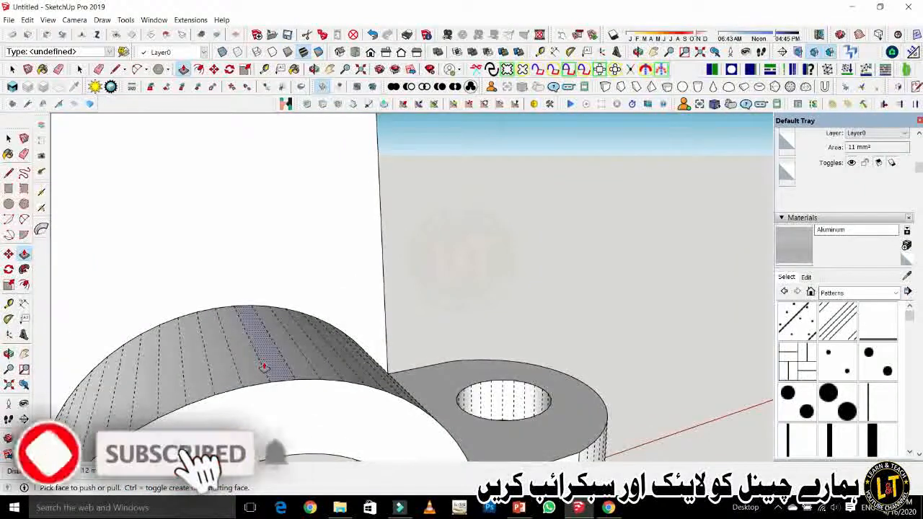
Draw a straight line about 2 mm long across two facets on the front edge of the arch's crown.
key("l")
scroll(201, 332, "down", 1)
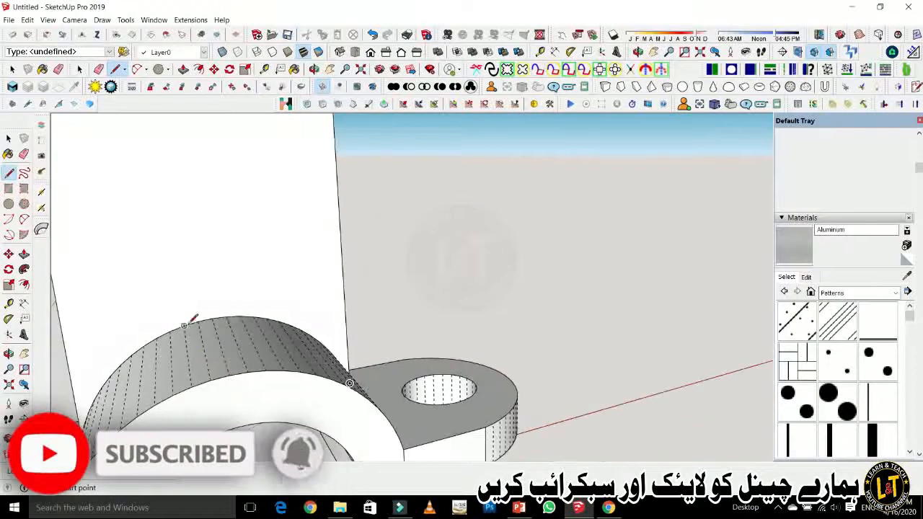
scroll(234, 323, "down", 2)
middle_click_drag(263, 377, 225, 346)
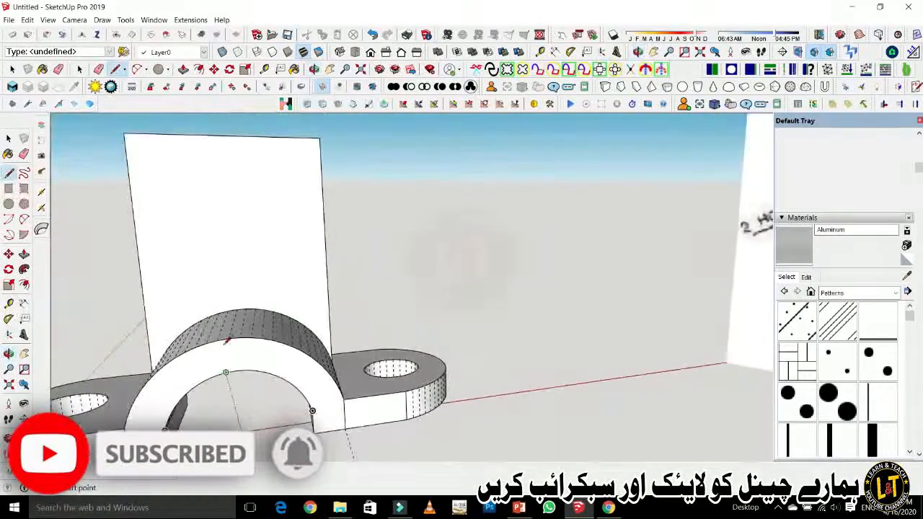
scroll(225, 339, "up", 2)
left_click(214, 337)
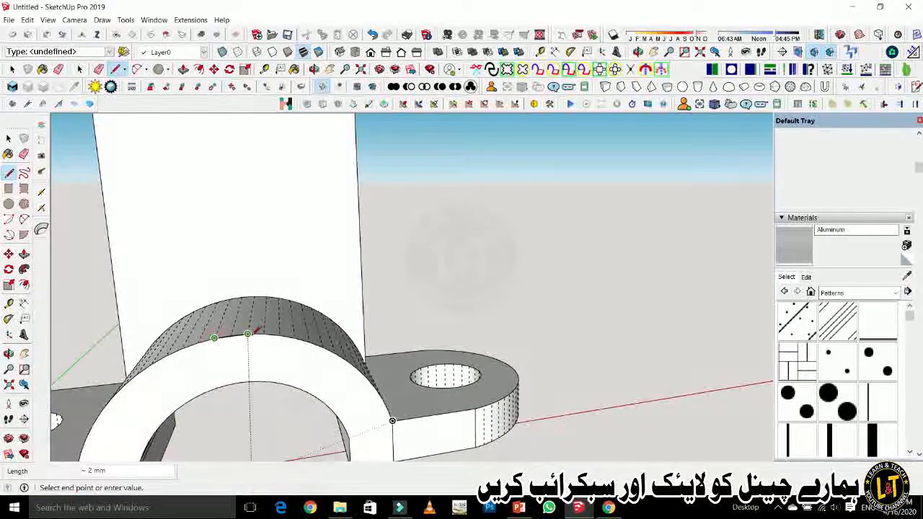
scroll(247, 336, "up", 3)
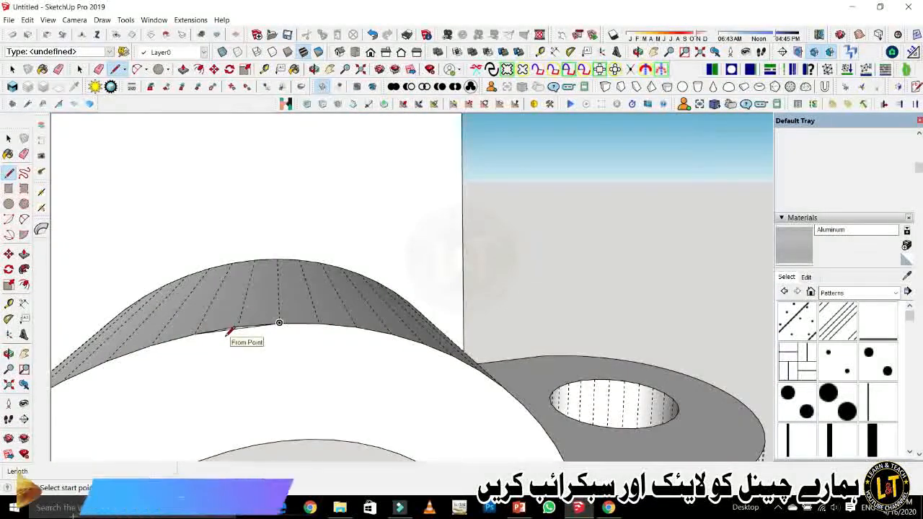
Push the thin sliver above the new line back 12 mm to the wall and erase its leftover edge, flattening the crown.
key("m")
middle_click_drag(231, 338, 239, 330)
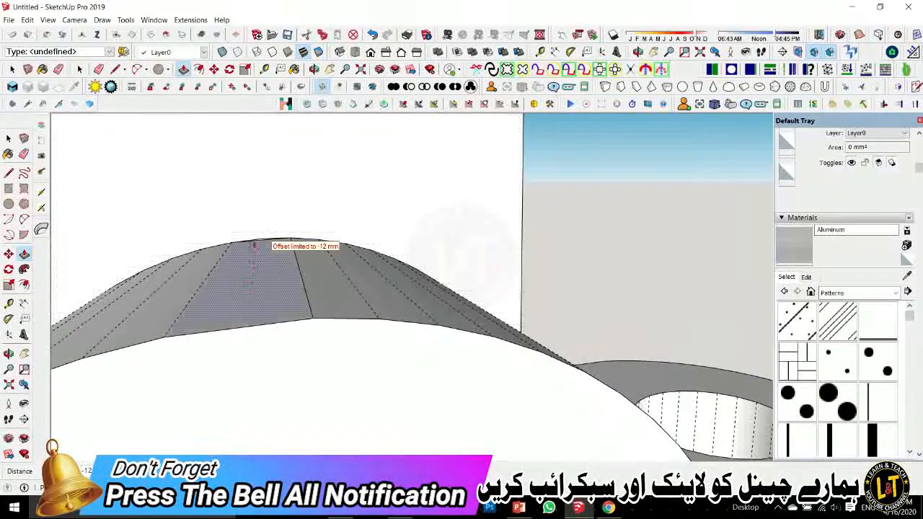
scroll(263, 235, "up", 3)
key("e")
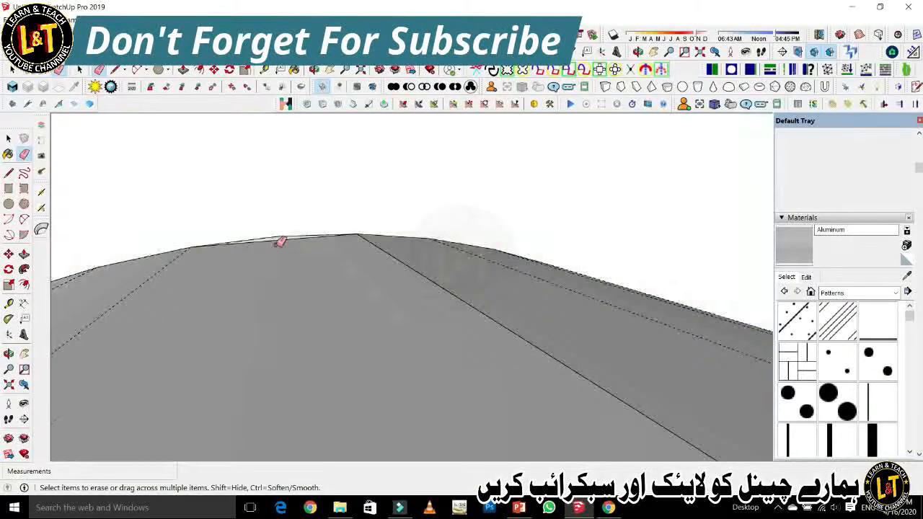
scroll(281, 241, "down", 6)
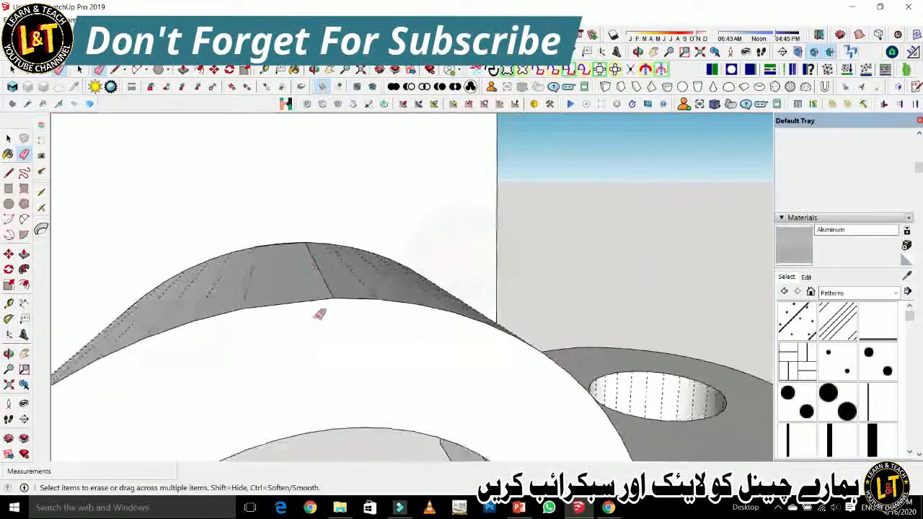
Reverse the face of the flat strip on the arch's crown.
key("space")
right_click(294, 301)
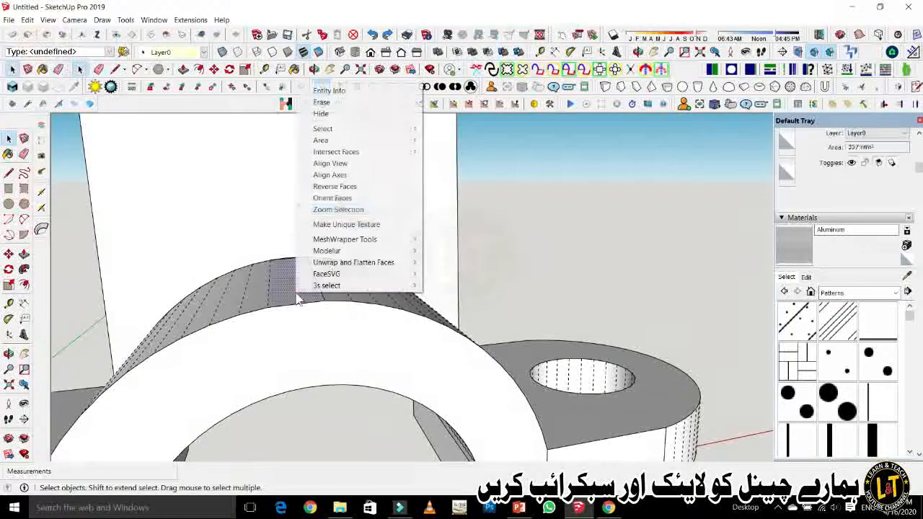
left_click(338, 187)
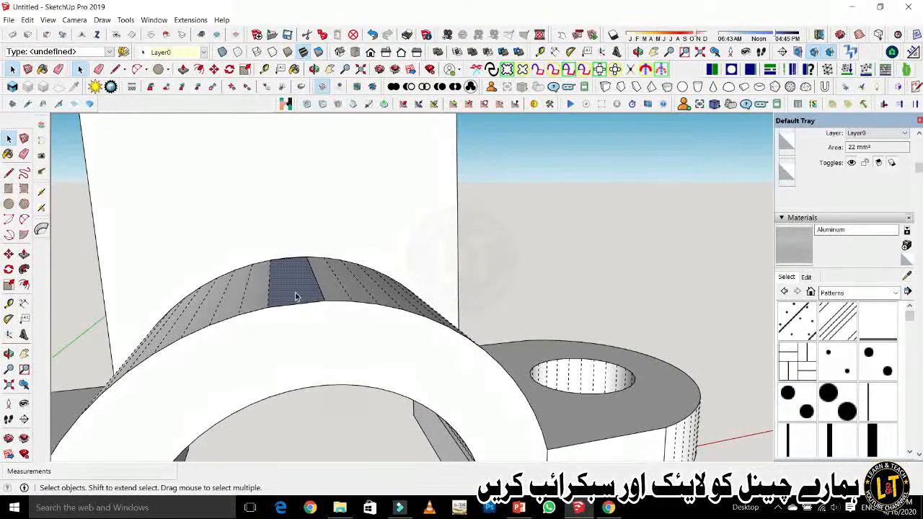
Extrude the flat strip on the arch's crown upward 6 mm as a rib and raise its top another 1 mm.
scroll(295, 297, "down", 8)
middle_click_drag(307, 373, 414, 367)
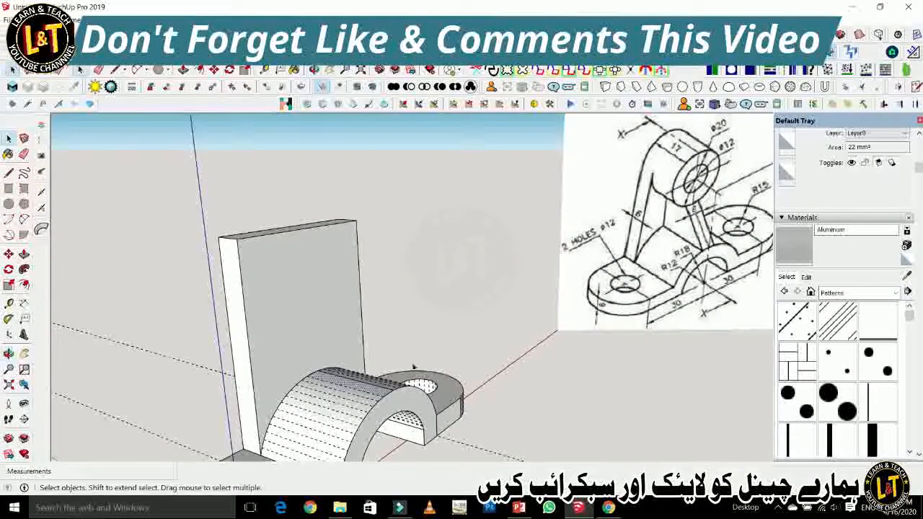
key("p")
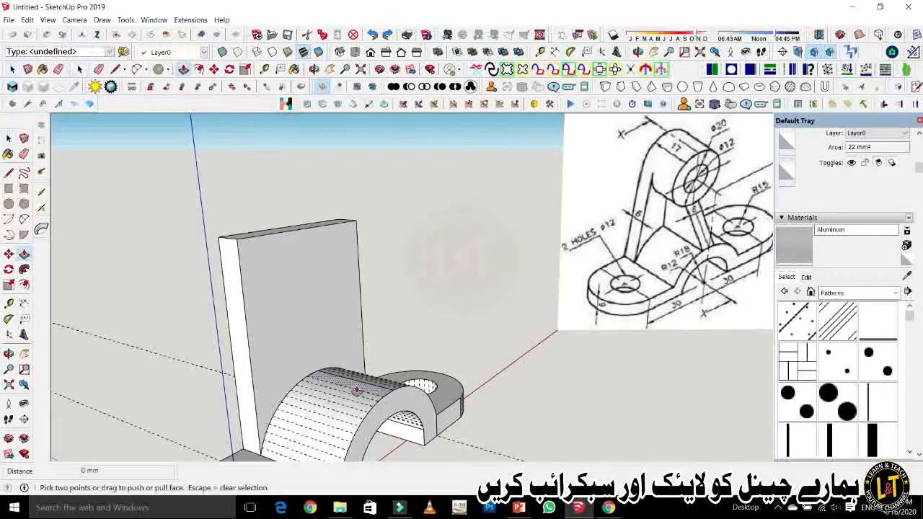
left_click_drag(353, 388, 333, 344)
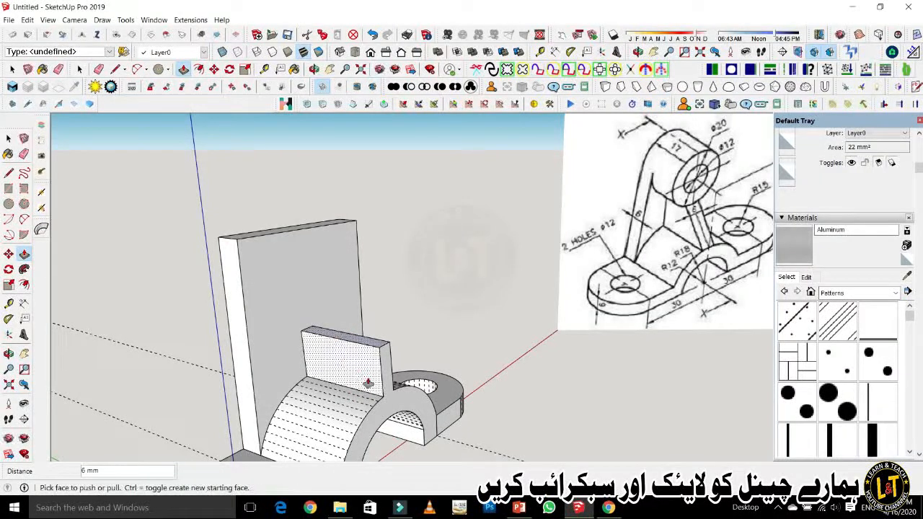
left_click(326, 339)
left_click(324, 326)
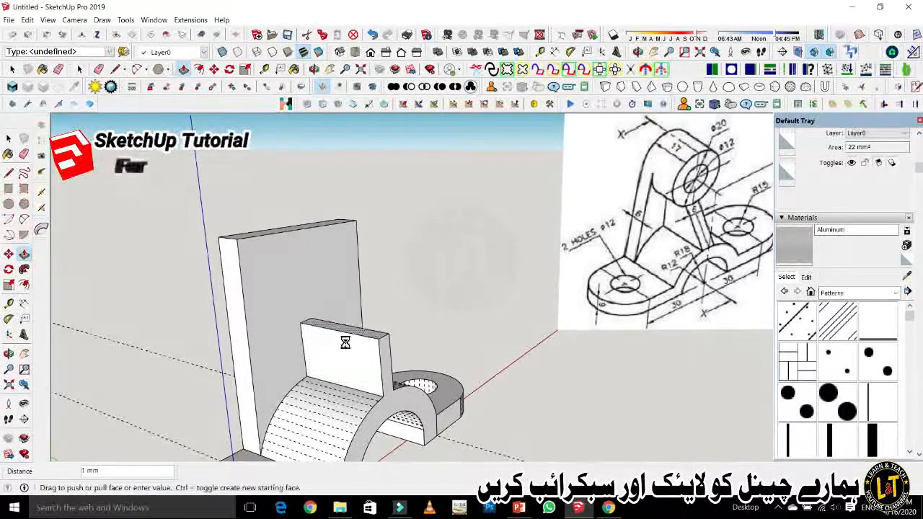
Try to thicken the rib by pulling its side face outward over the arch.
left_click_drag(347, 354, 345, 357)
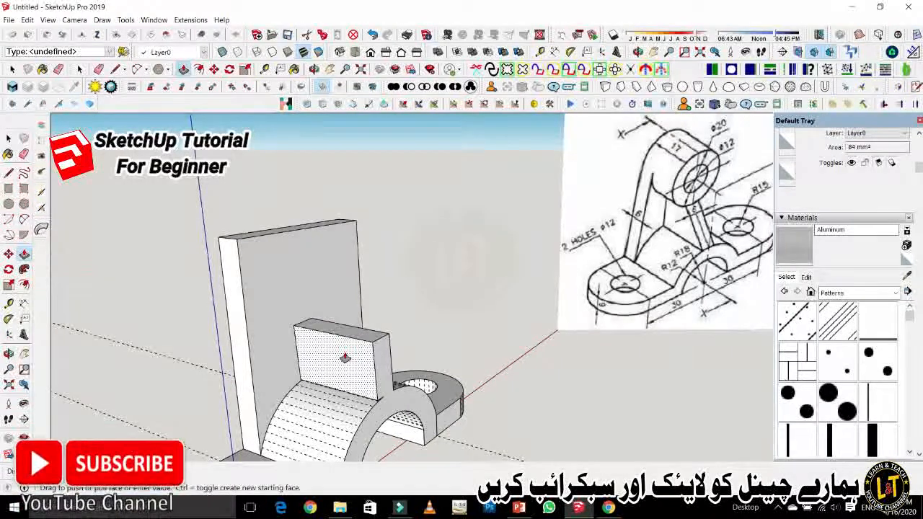
scroll(361, 373, "up", 5)
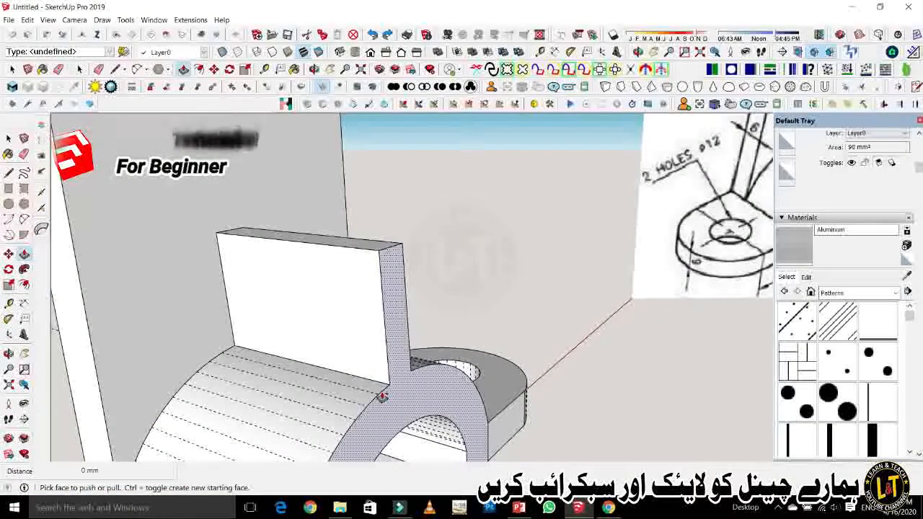
scroll(339, 395, "down", 3)
middle_click_drag(392, 381, 386, 354)
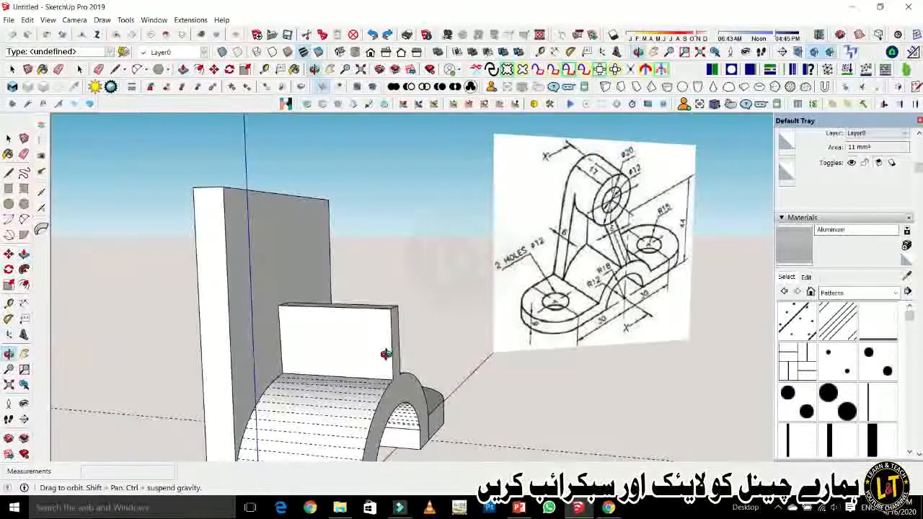
Draw a vertical line on the wall's front face from the middle of the rib's top edge to the wall's top edge.
key("p")
middle_click_drag(388, 357, 331, 262)
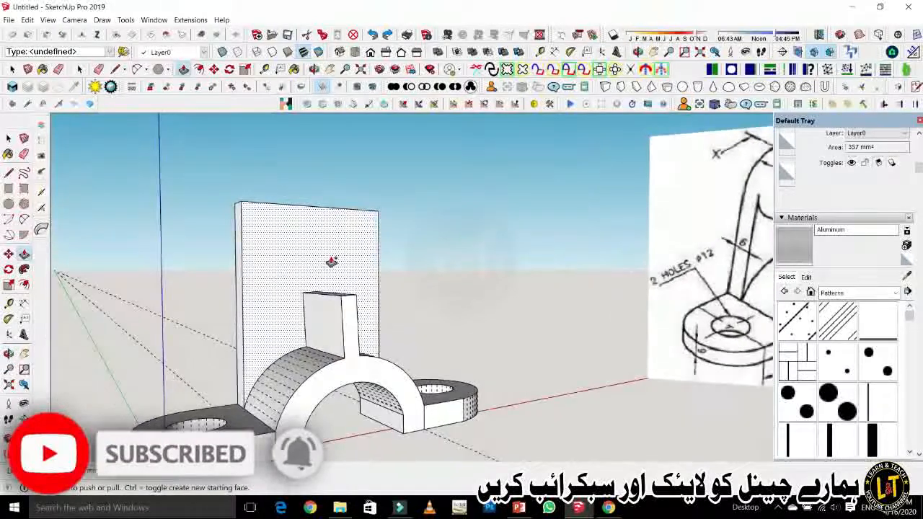
key("l")
scroll(319, 284, "up", 6)
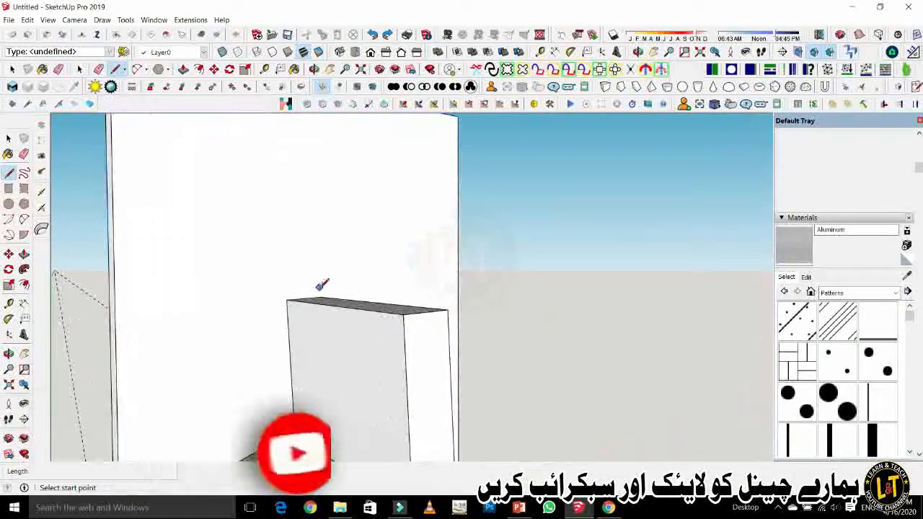
left_click(305, 298)
scroll(291, 339, "down", 2)
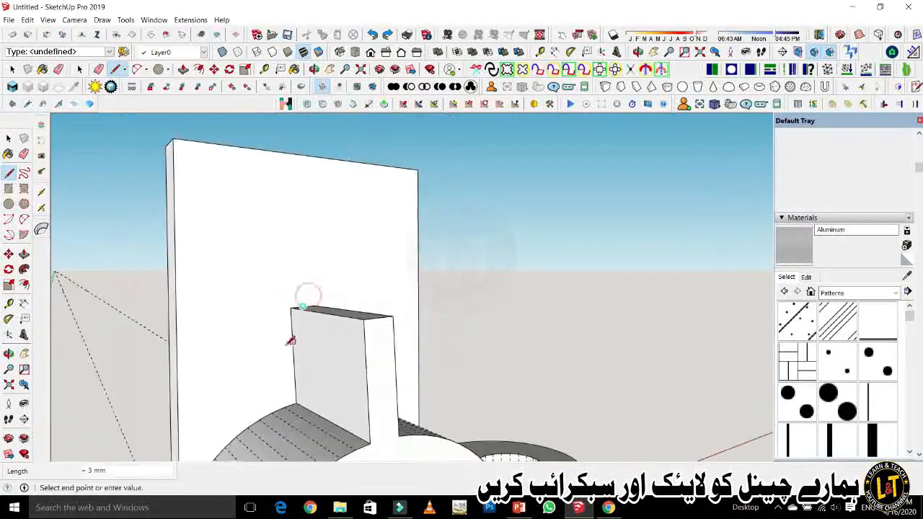
left_click(304, 155)
mouse_move(342, 282)
middle_mouse_down()
mouse_move(252, 363)
mouse_move(259, 361)
middle_mouse_up()
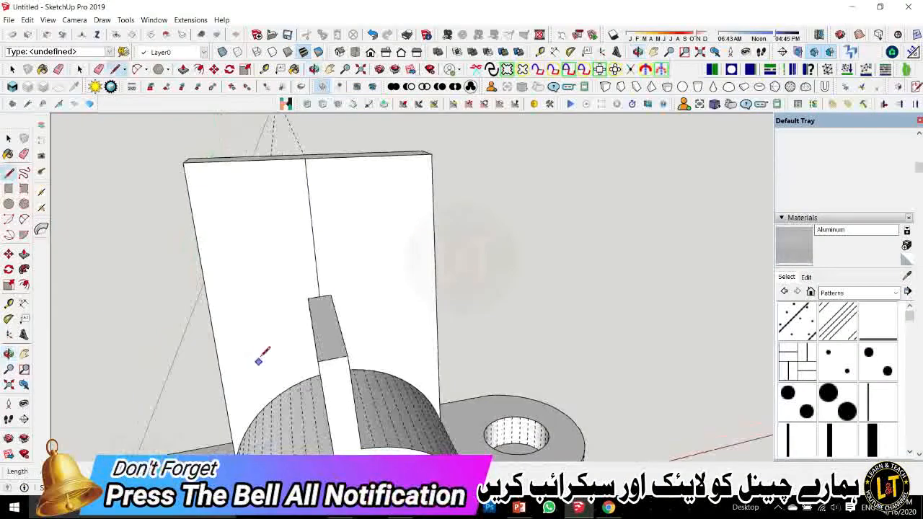
Try to draw a circle on the wall's front face centred on the vertical line above the rib.
left_click(313, 229)
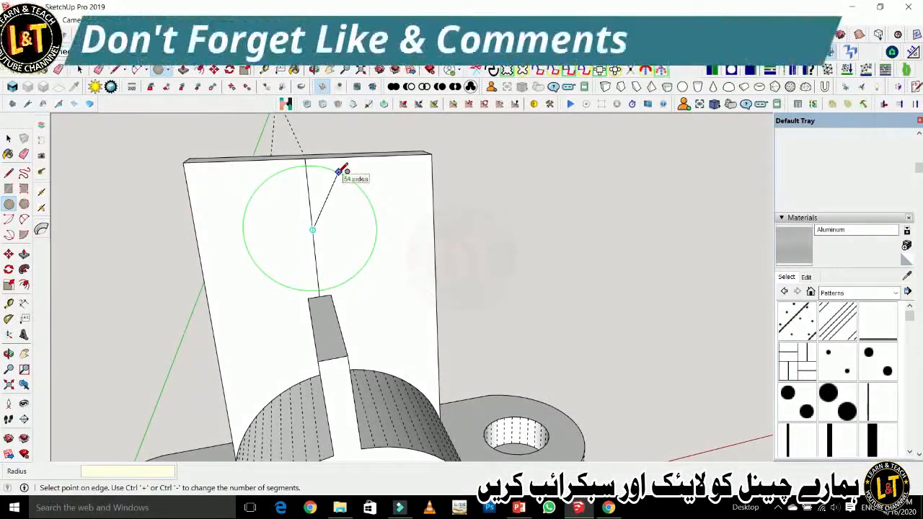
left_click(343, 170)
scroll(292, 289, "down", 5)
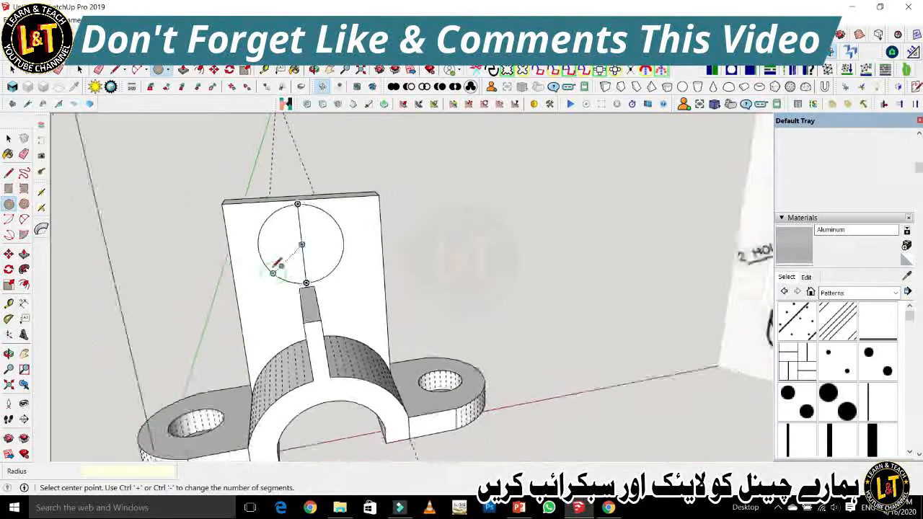
scroll(292, 288, "up", 2)
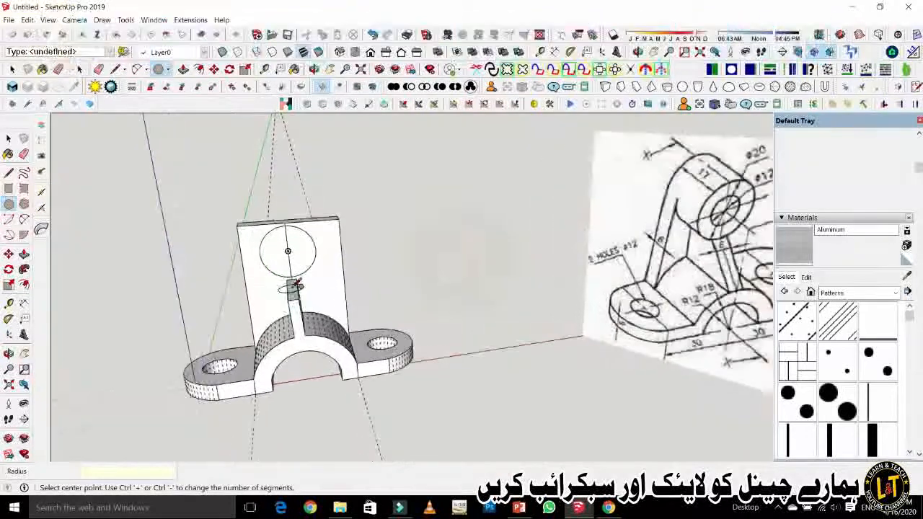
scroll(292, 290, "down", 1)
mouse_move(288, 297)
middle_mouse_down()
mouse_move(282, 223)
mouse_move(294, 258)
middle_mouse_up()
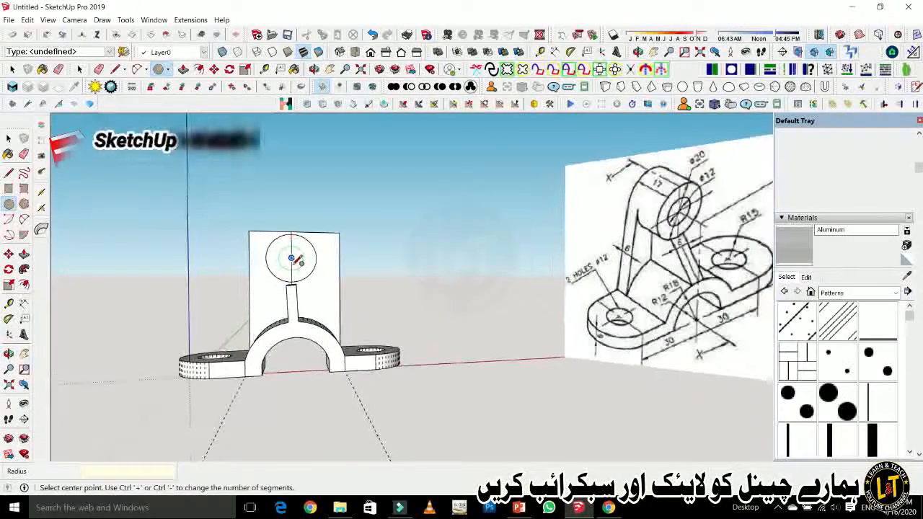
Undo the circle, the vertical line and the rib on top of the arch.
scroll(295, 282, "up", 2)
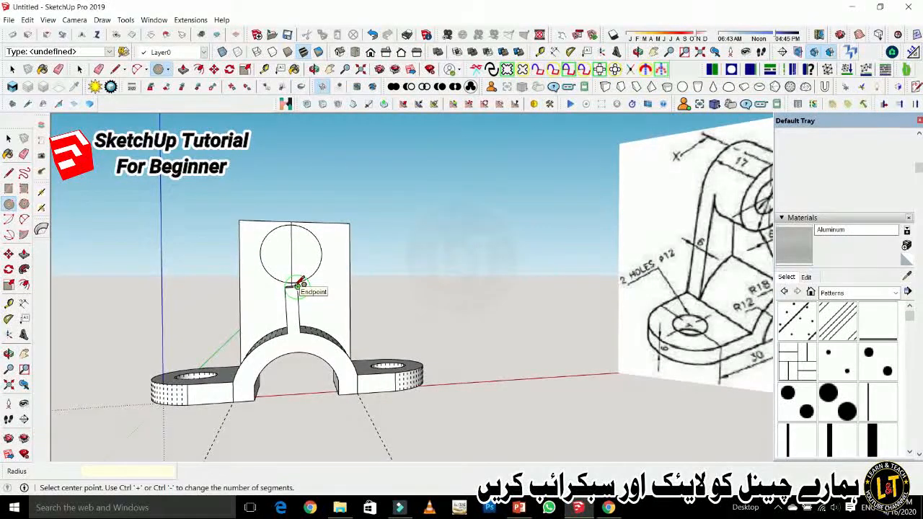
key("Escape")
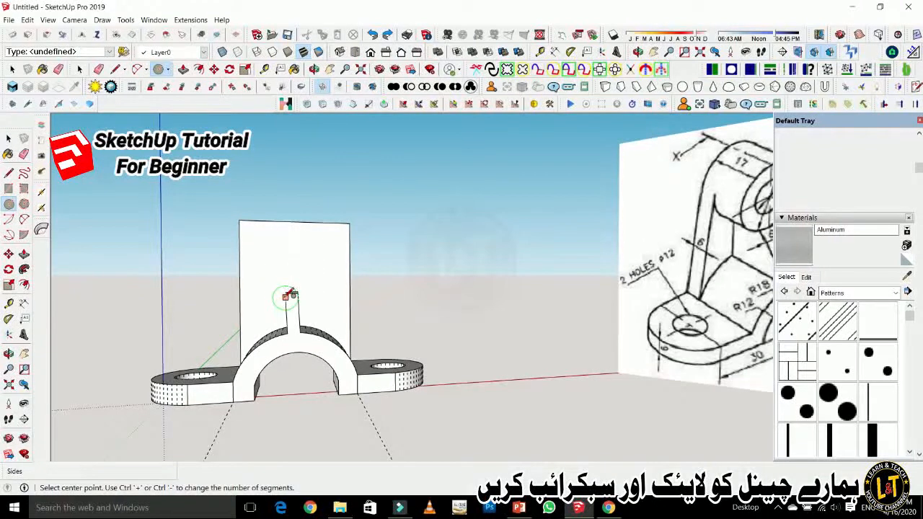
middle_click_drag(290, 294, 281, 245)
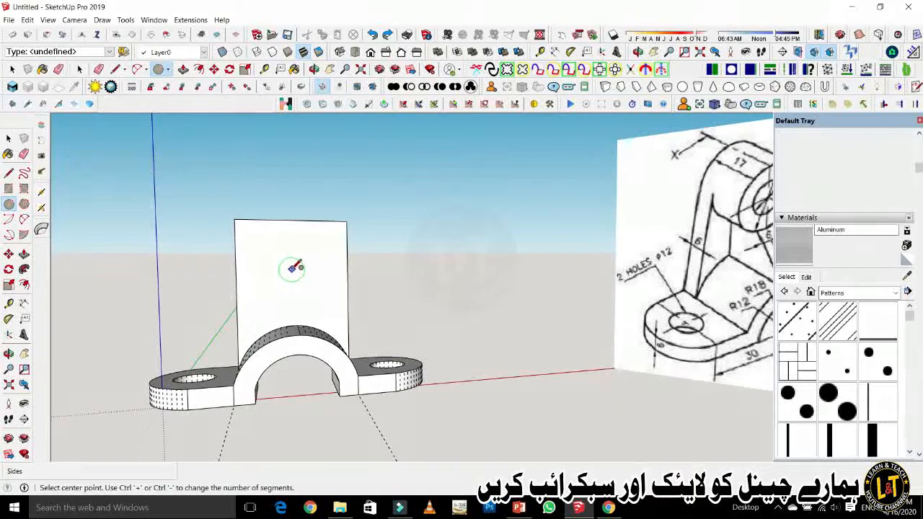
Draw a circle of about 9 mm radius near the top of the wall's face, reaching the wall's side edges.
left_click(291, 259)
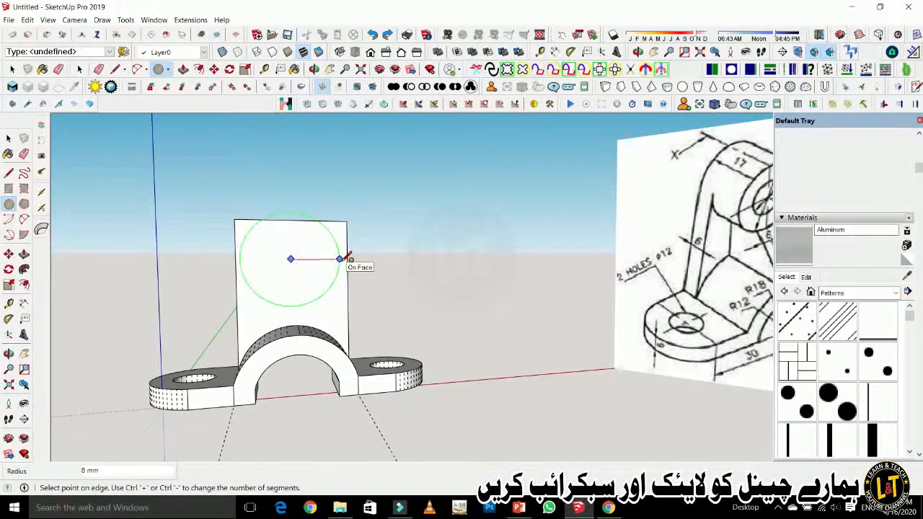
left_click(346, 258)
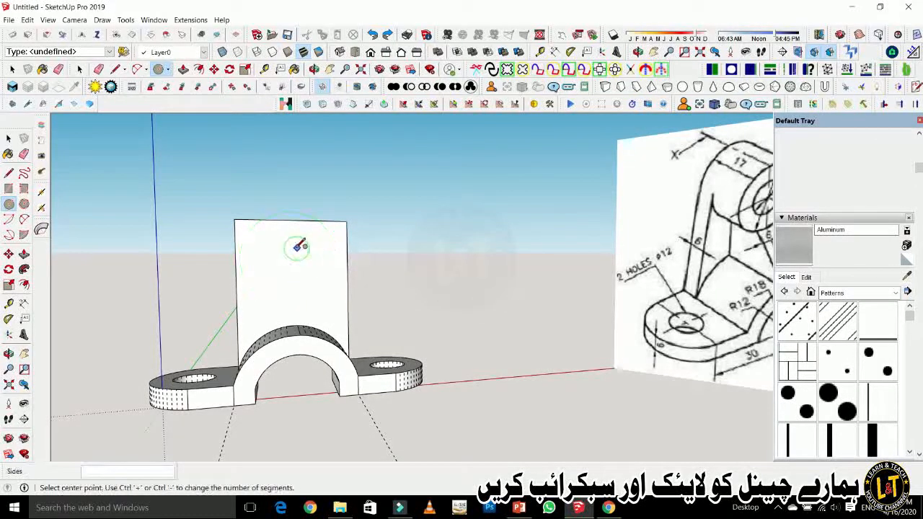
left_click(354, 260)
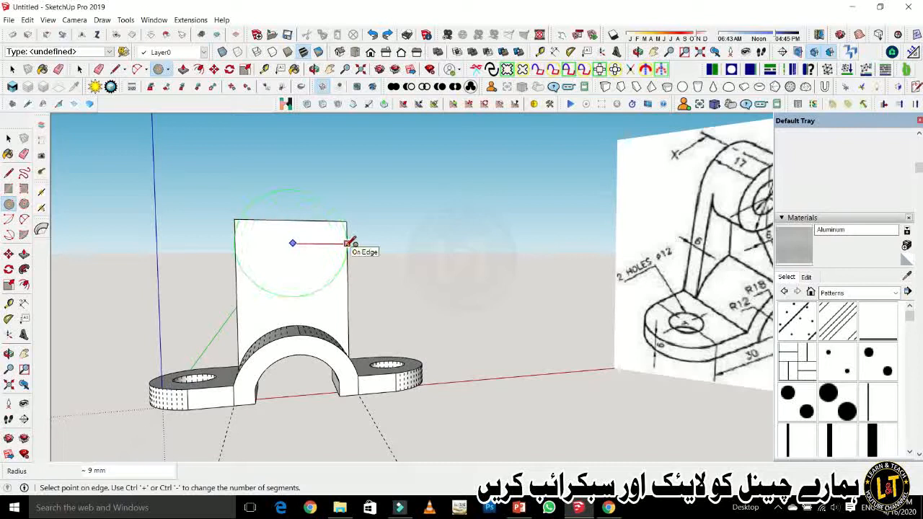
left_click(349, 243)
scroll(260, 241, "up", 2)
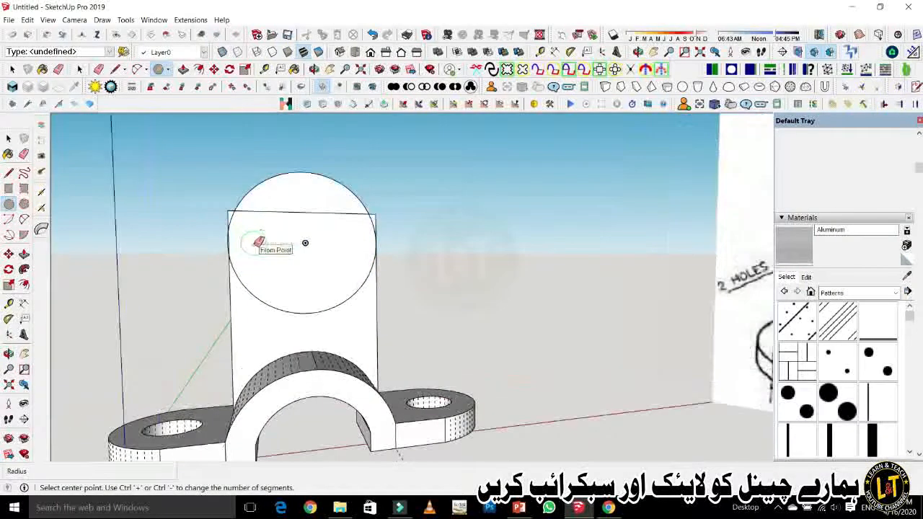
Erase the wall's top edge and the corner edges around the circle to leave a rounded top.
key("e")
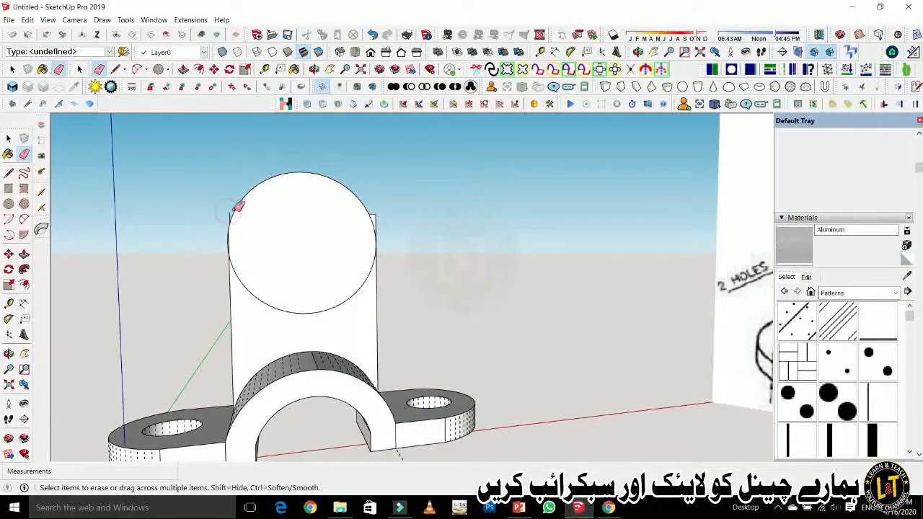
scroll(218, 236, "up", 3)
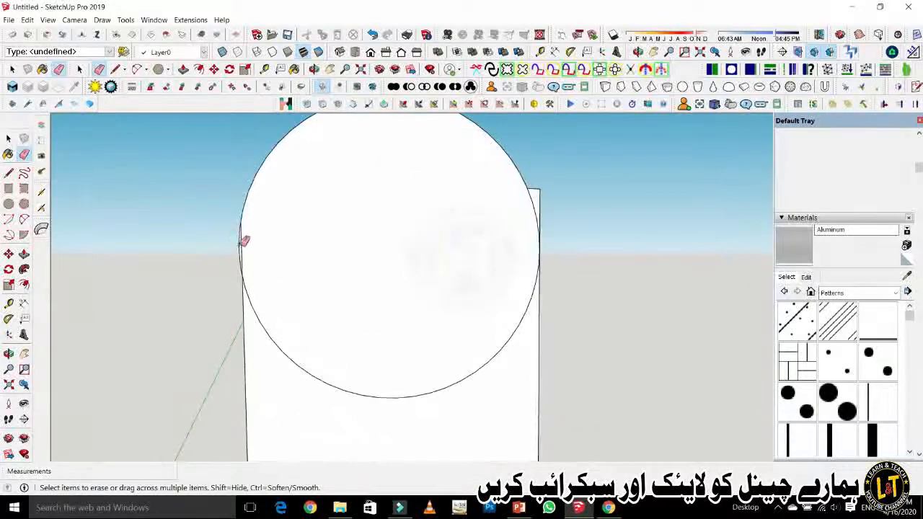
scroll(242, 257, "down", 3)
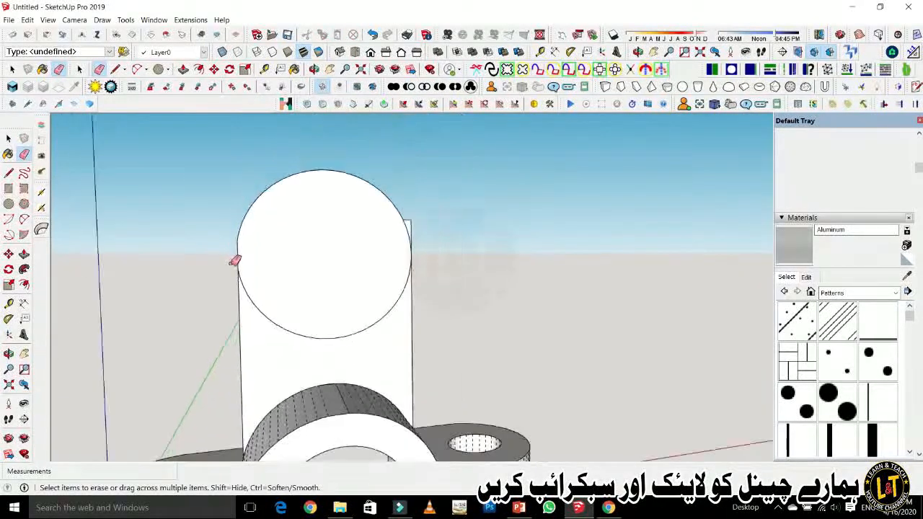
scroll(371, 250, "up", 5)
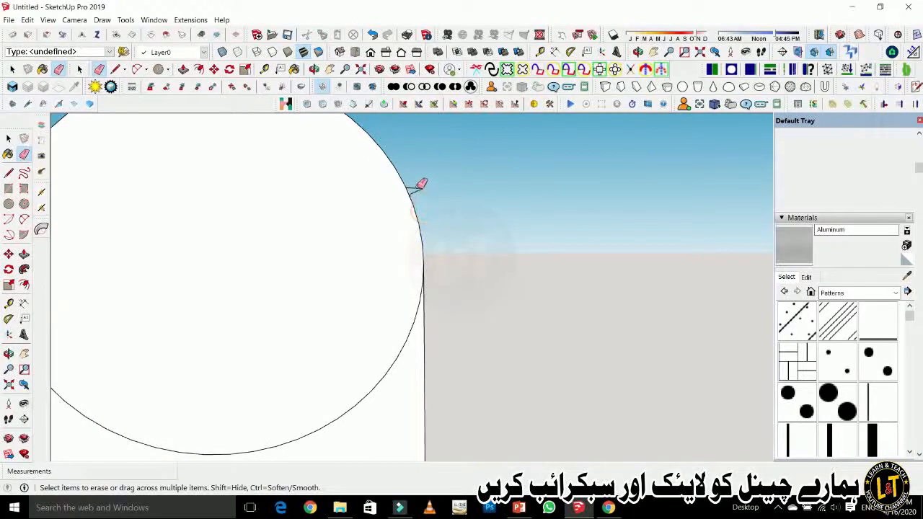
scroll(421, 280, "up", 2)
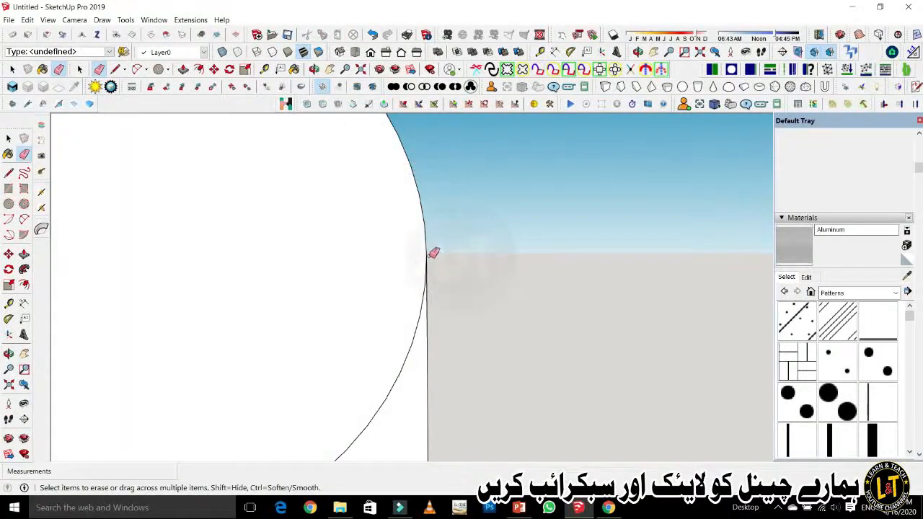
scroll(433, 253, "down", 6)
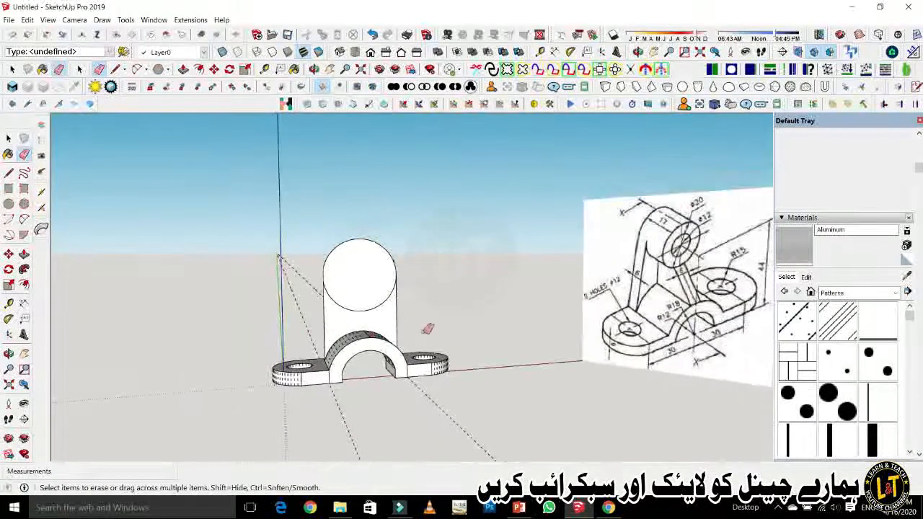
scroll(386, 309, "up", 1)
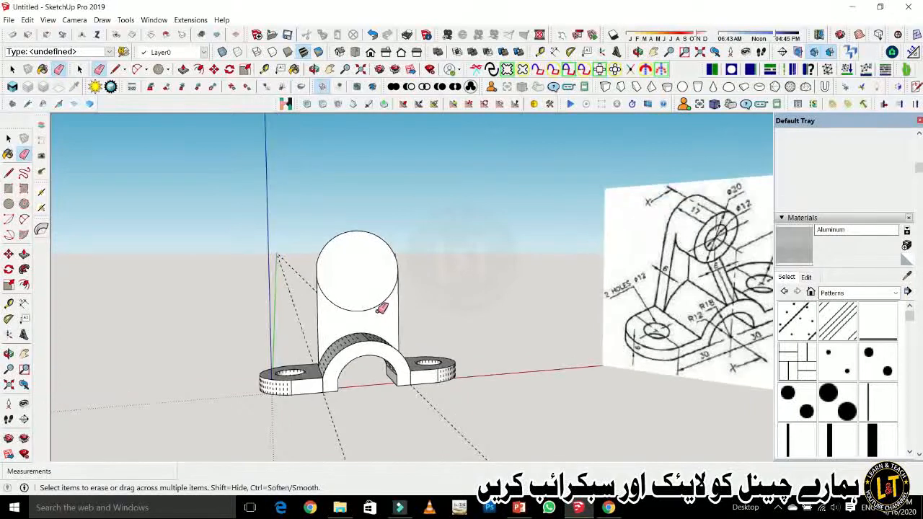
Offset the large circle inward to outline the hole in the wall's rounded top.
key("space")
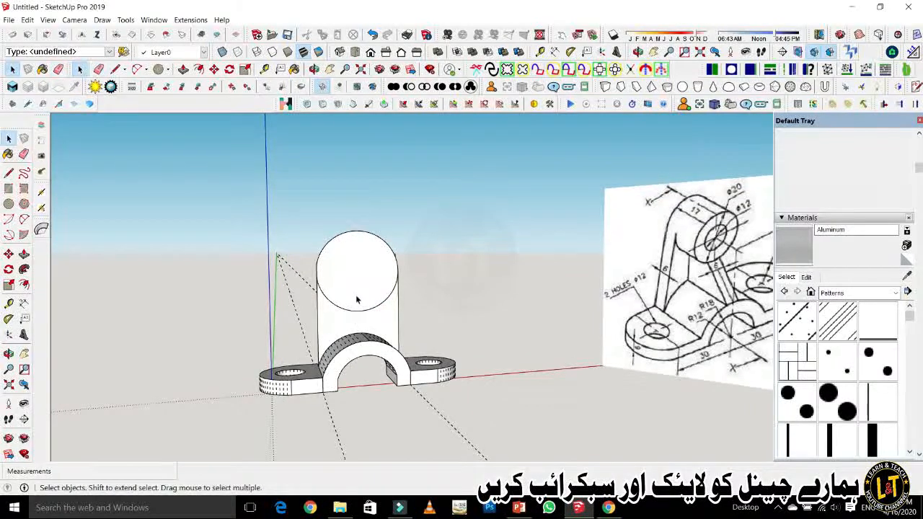
key("f")
left_click(351, 290)
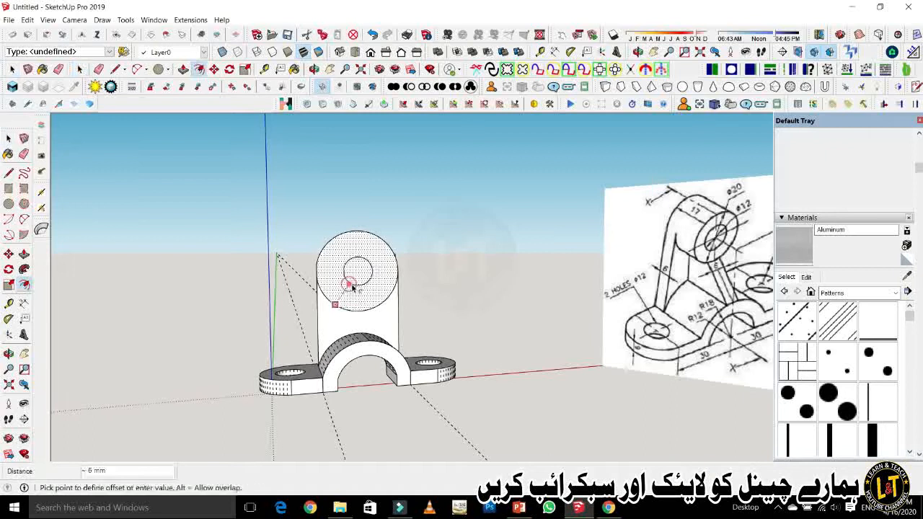
left_click(353, 285)
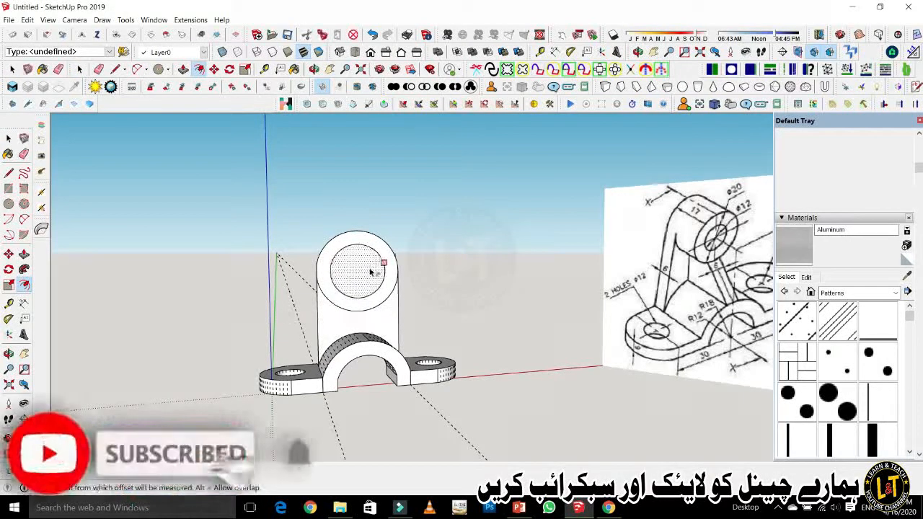
Try to push the disc inside the inner circle.
key("p")
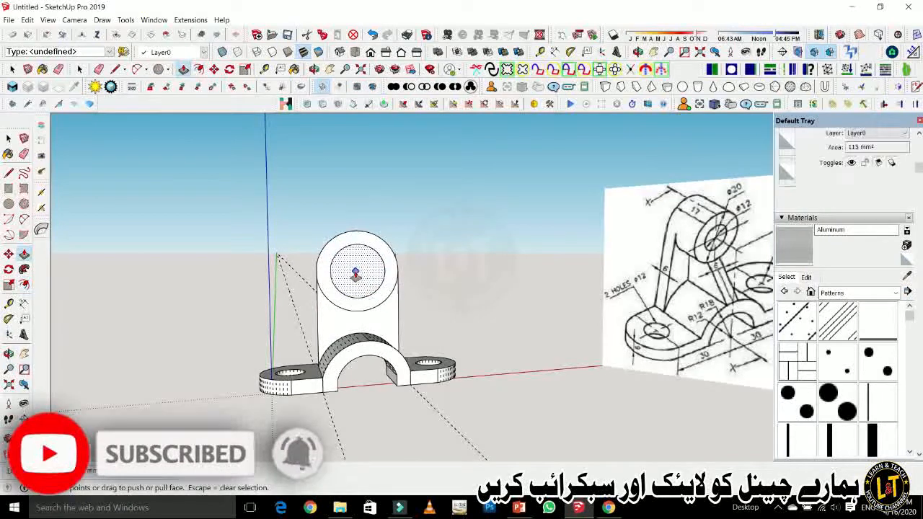
left_click(351, 271)
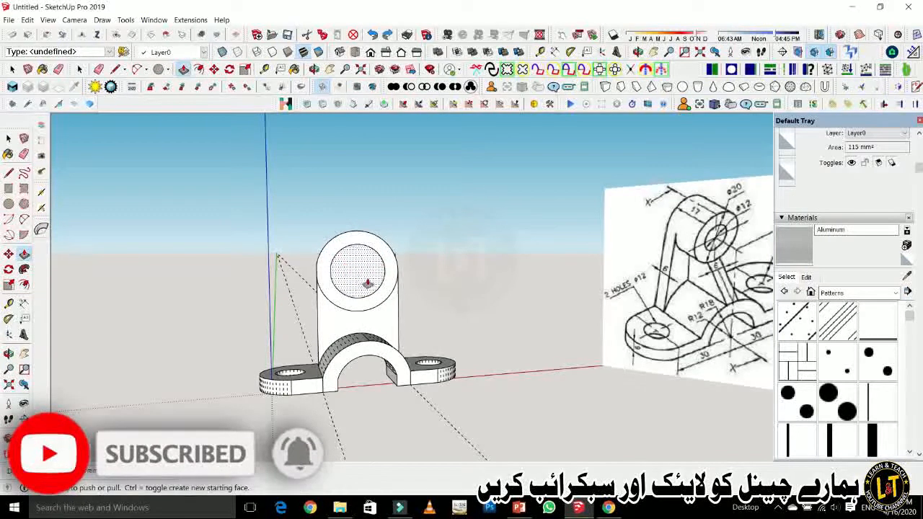
middle_click_drag(379, 286, 413, 293)
Pull the back of the wall face below the circle outward 3 mm.
scroll(339, 310, "up", 2)
scroll(335, 314, "down", 2)
mouse_move(327, 335)
middle_mouse_down()
mouse_move(603, 344)
mouse_move(618, 371)
middle_mouse_up()
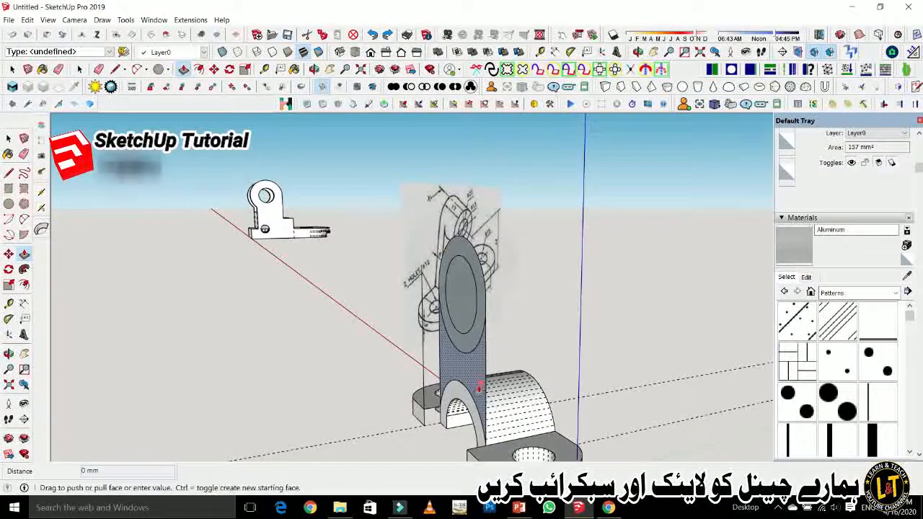
left_click(474, 445)
key("ctrl+z")
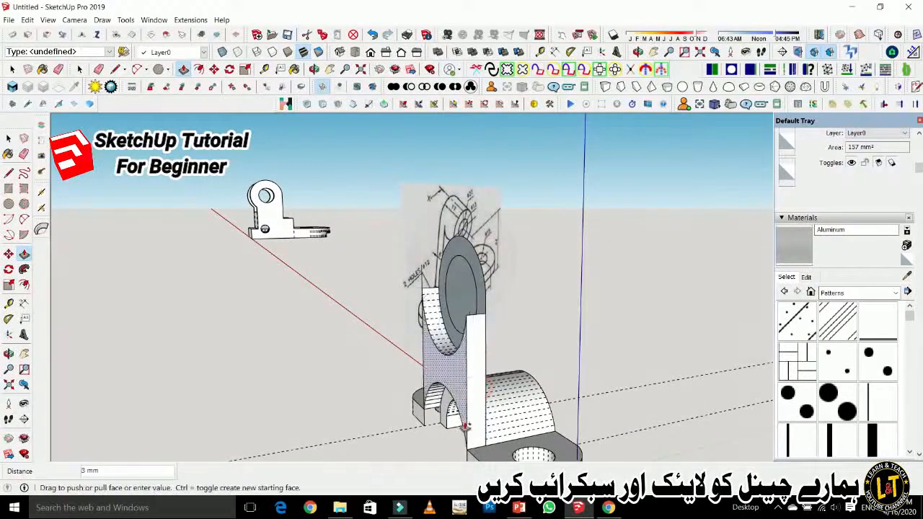
left_click(443, 409)
double_click(442, 408)
key("ctrl+z")
left_click(441, 408)
left_click(428, 428)
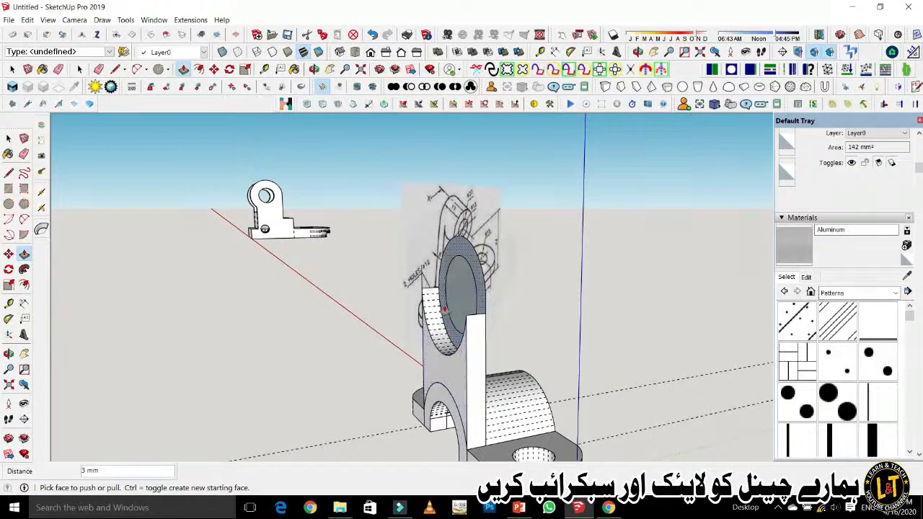
Pull the back of the ring around the inner circle outward, level with the thickened lower wall.
left_click(445, 310)
left_click(428, 327)
middle_click_drag(500, 359, 294, 352)
middle_click_drag(486, 295, 405, 357)
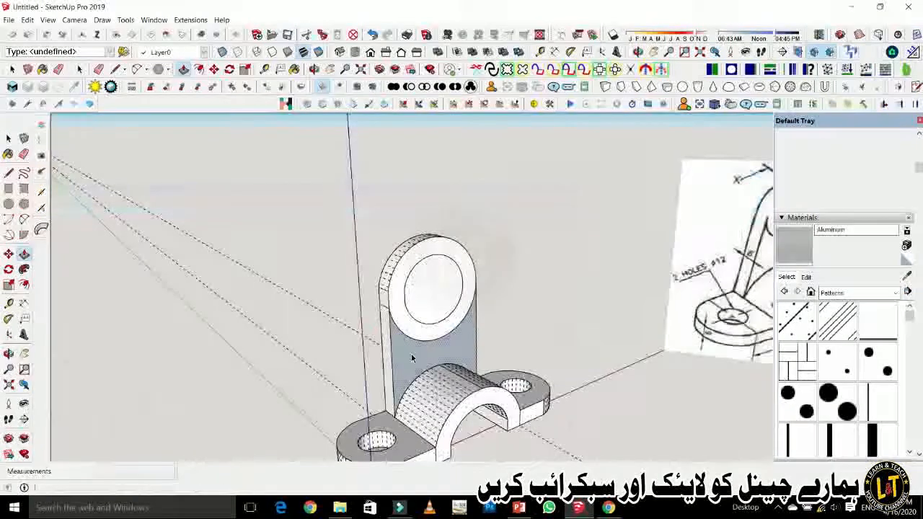
Reverse the front wall face between the large circle and the arch.
key("space")
right_click(413, 354)
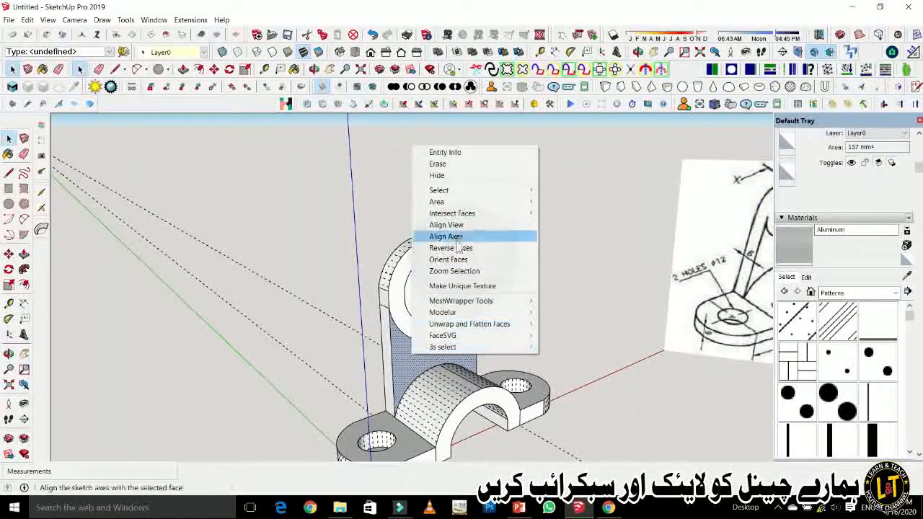
left_click(447, 236)
scroll(422, 369, "down", 5)
scroll(442, 354, "up", 3)
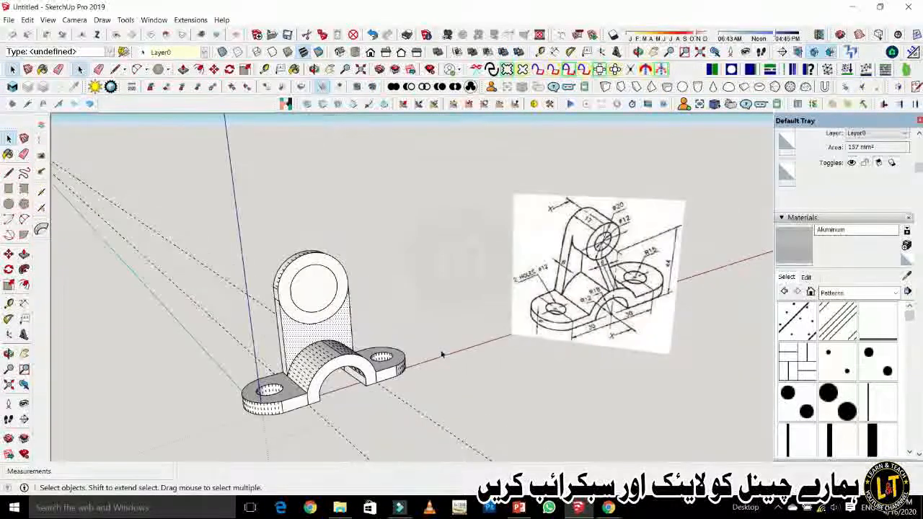
Pull the front ring face around the inner circle outward 6 mm.
middle_click_drag(383, 334, 318, 316)
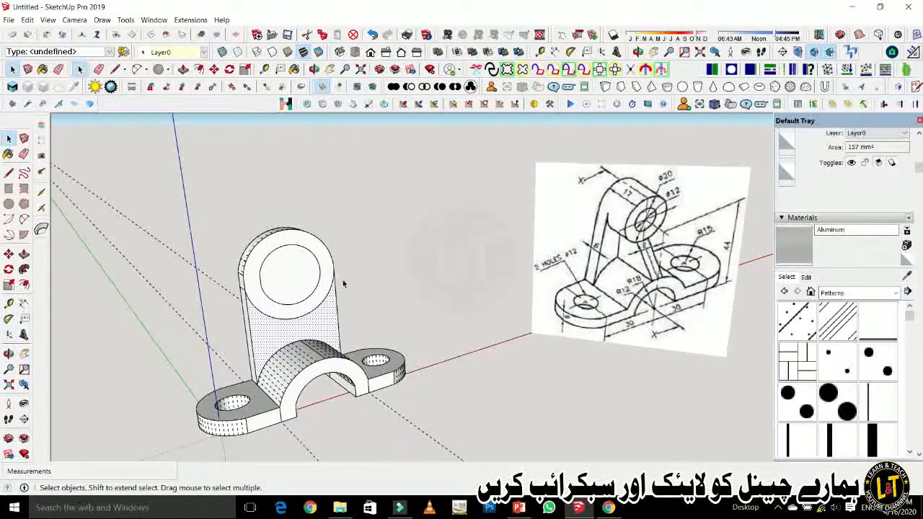
key("p")
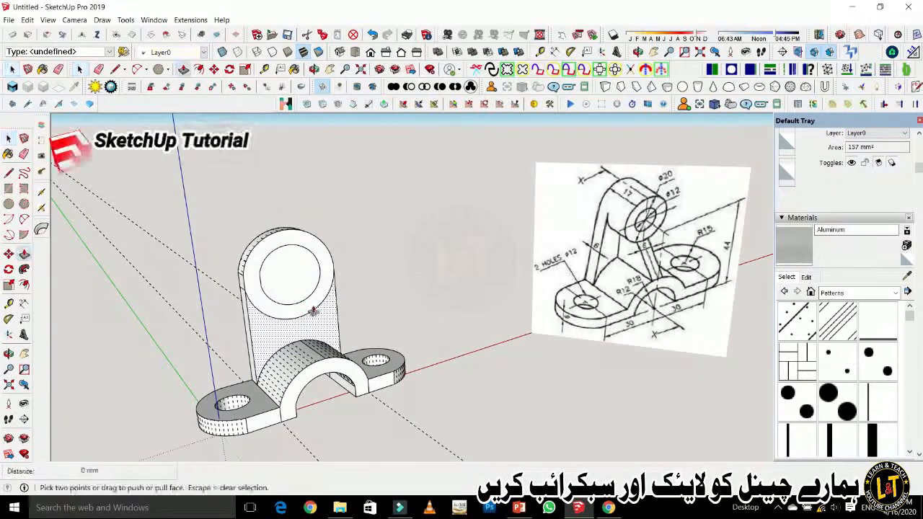
key("space")
left_click(309, 303)
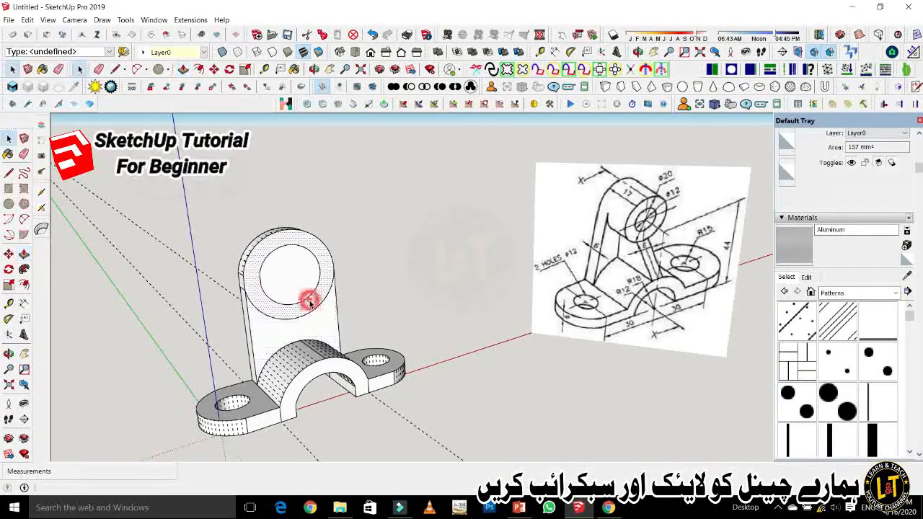
key("p")
left_click_drag(309, 303, 267, 392)
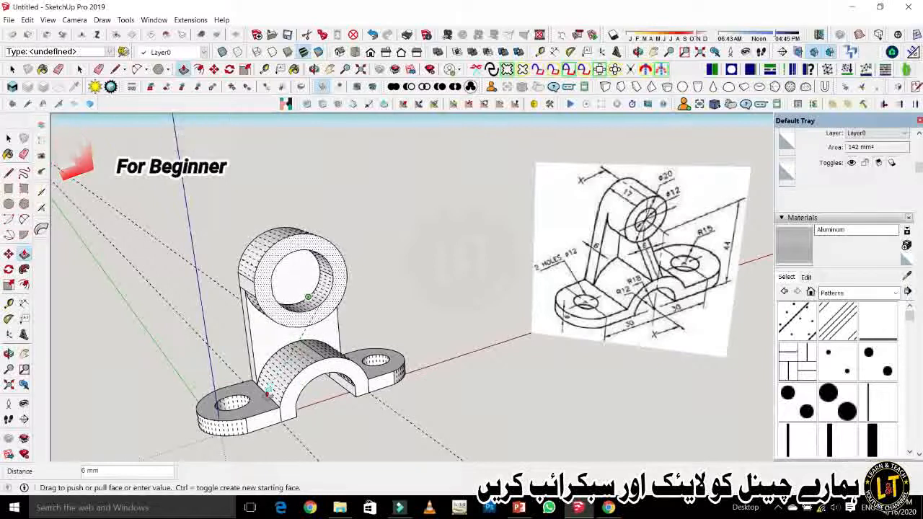
left_click(266, 396)
Pull the narrow strip on top of the arch up to the ring's underside to form a rib block.
mouse_move(277, 389)
middle_mouse_down()
mouse_move(418, 329)
mouse_move(351, 315)
middle_mouse_up()
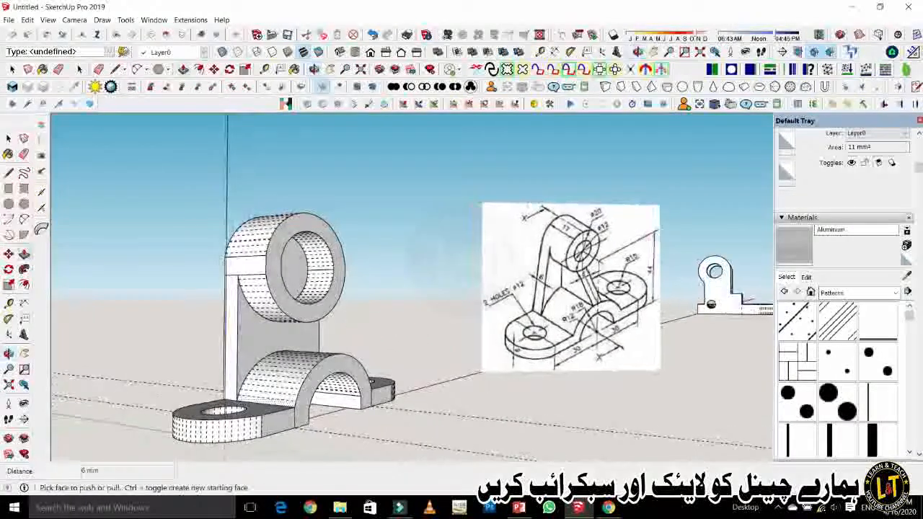
scroll(308, 368, "up", 3)
middle_click_drag(309, 368, 339, 389)
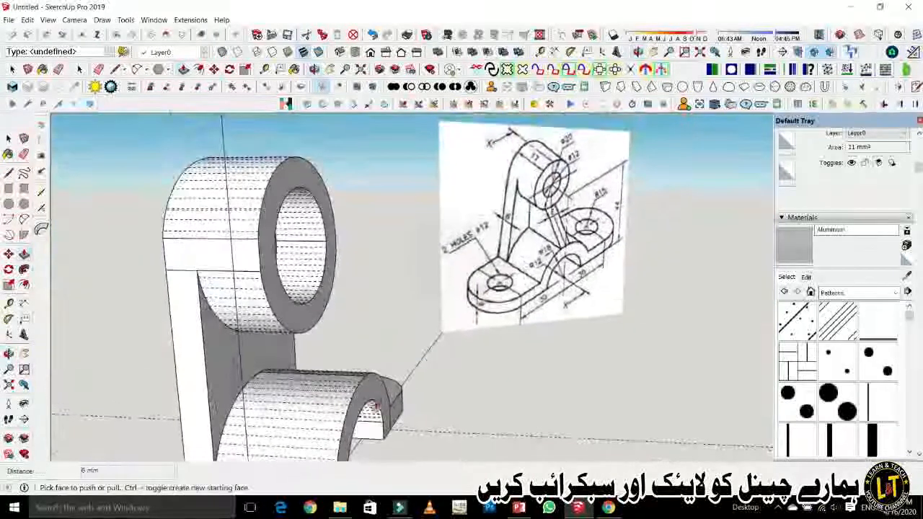
scroll(339, 387, "up", 2)
left_click(339, 387)
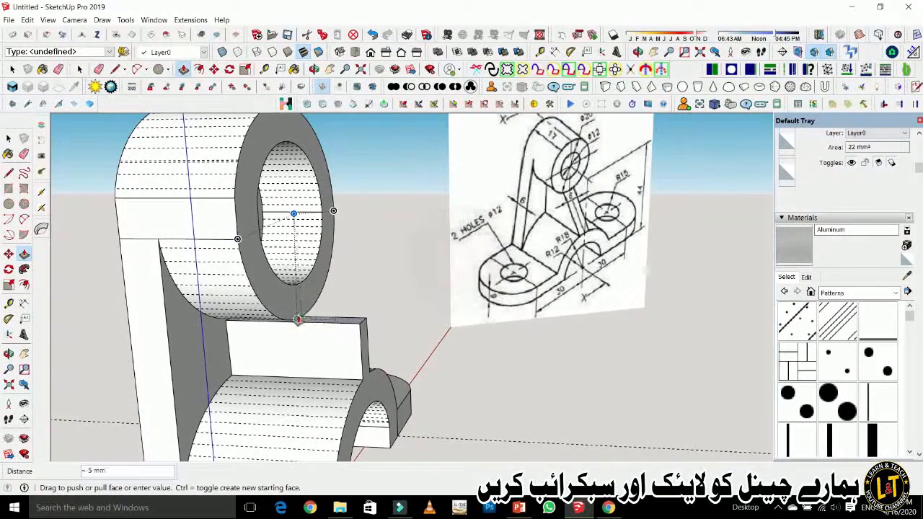
left_click(297, 321)
scroll(282, 329, "up", 2)
mouse_move(282, 330)
middle_mouse_down()
mouse_move(311, 322)
mouse_move(313, 297)
middle_mouse_up()
middle_click_drag(313, 296, 282, 318)
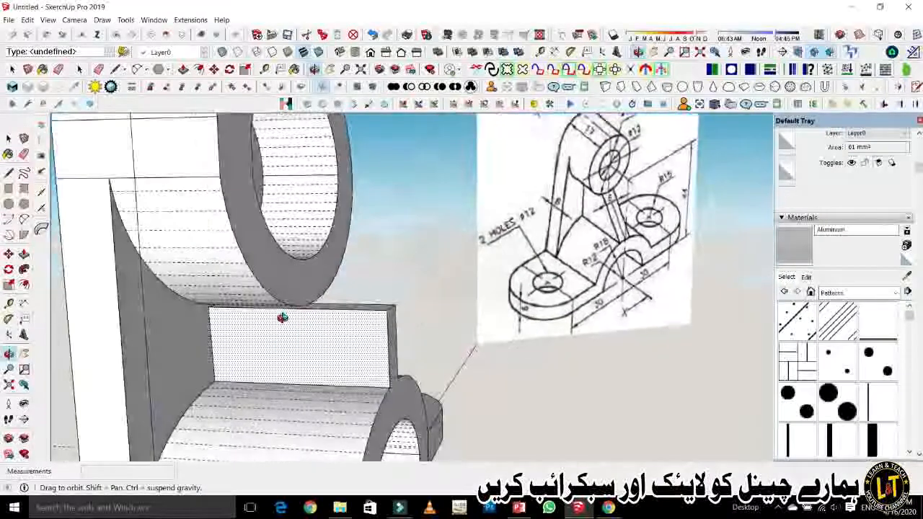
scroll(307, 313, "up", 2)
left_click(312, 309)
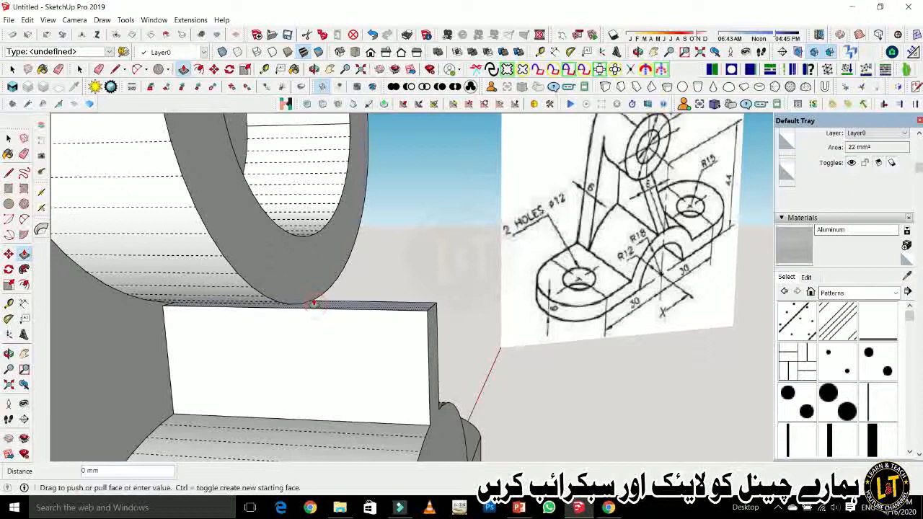
left_click(314, 303)
scroll(260, 339, "down", 4)
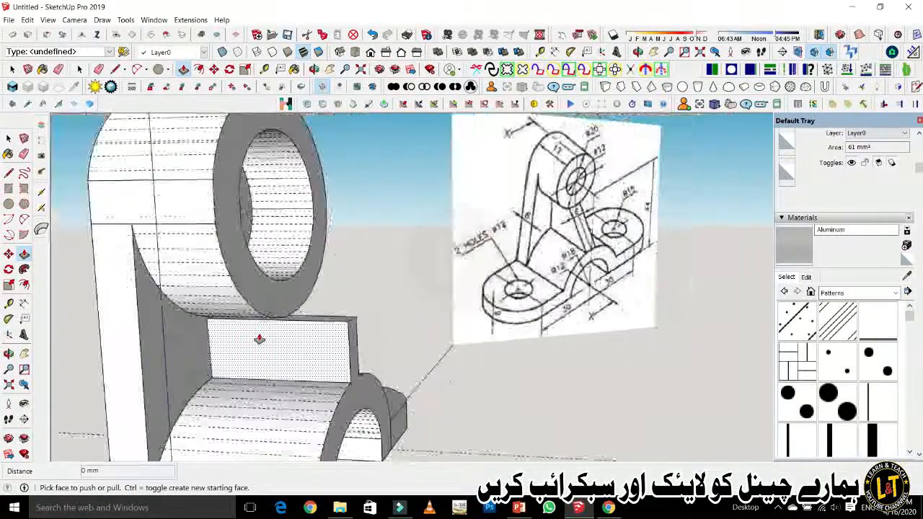
Draw a diagonal line across the rib block's side from its lower front corner to its top edge under the ring.
key("l")
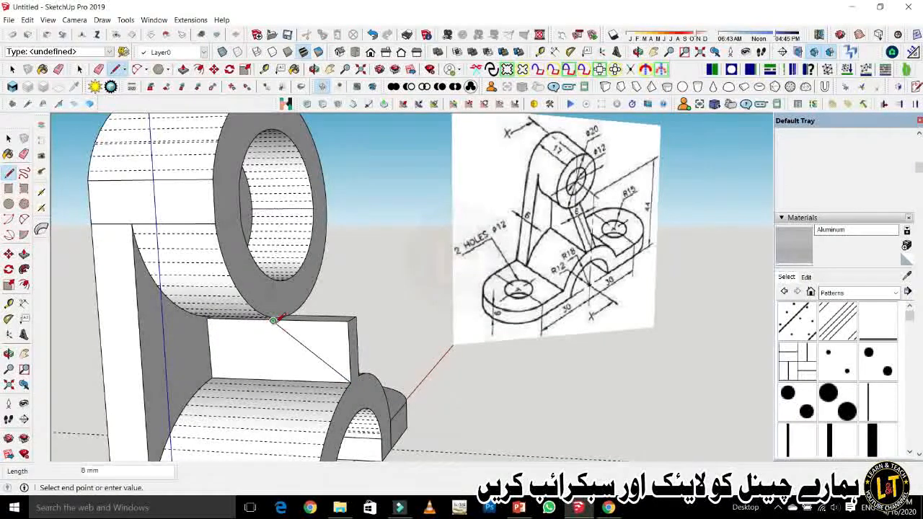
left_click(274, 321)
key("p")
left_click(345, 330)
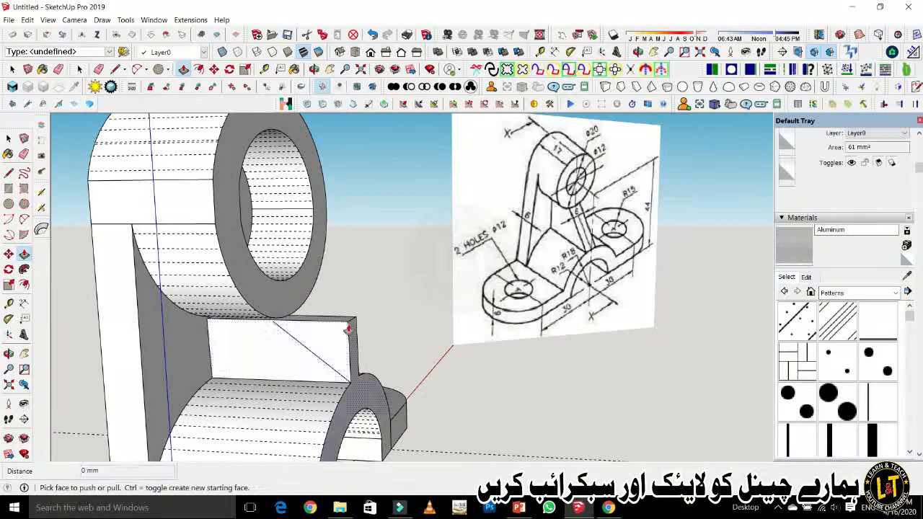
middle_click_drag(328, 365, 311, 383)
scroll(288, 310, "up", 5)
scroll(273, 291, "up", 5)
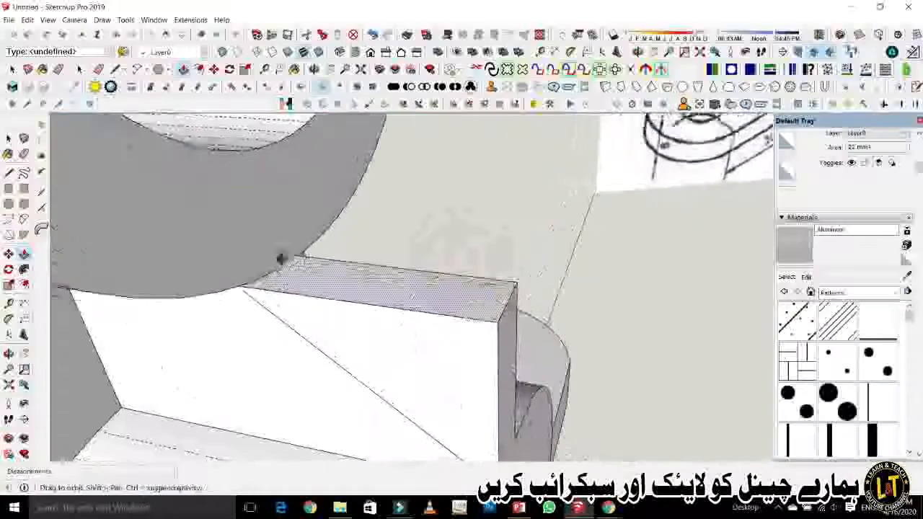
key("l")
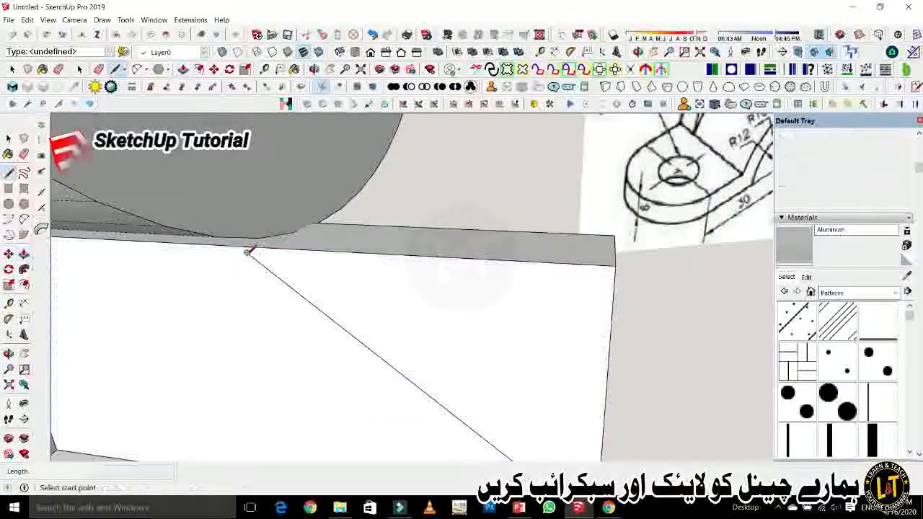
left_click(247, 254)
left_click(237, 247)
scroll(225, 254, "down", 5)
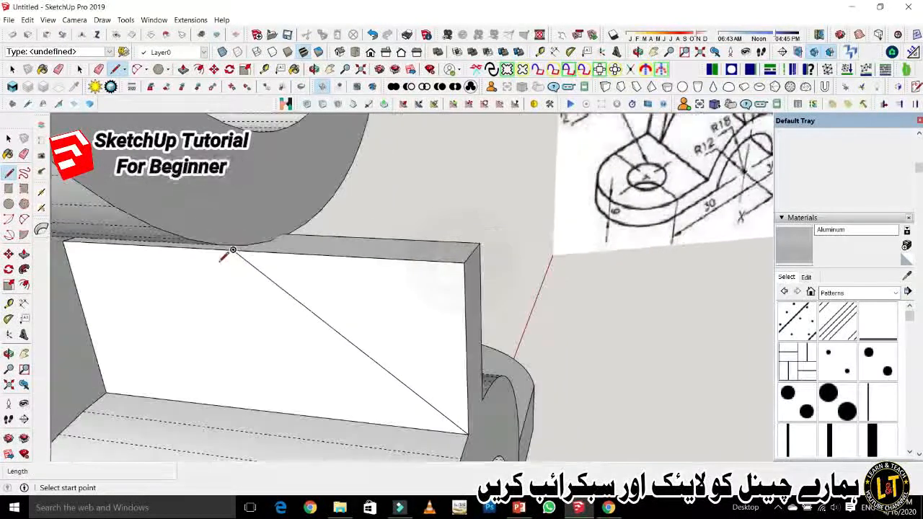
Push the triangular front part of the rib block through its full thickness, leaving a sloped rib.
key("p")
left_click(357, 307)
left_click(351, 264)
middle_click_drag(351, 264, 289, 315)
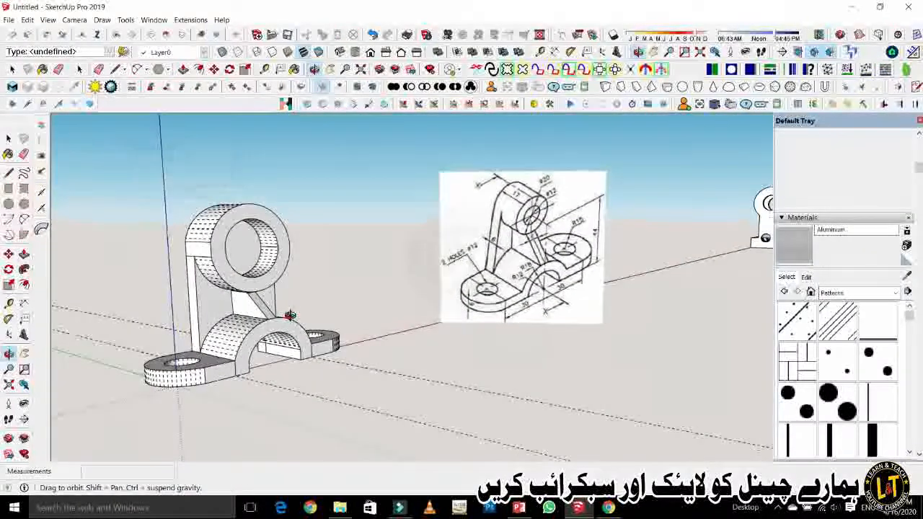
Turn off the display of hidden geometry.
key("p")
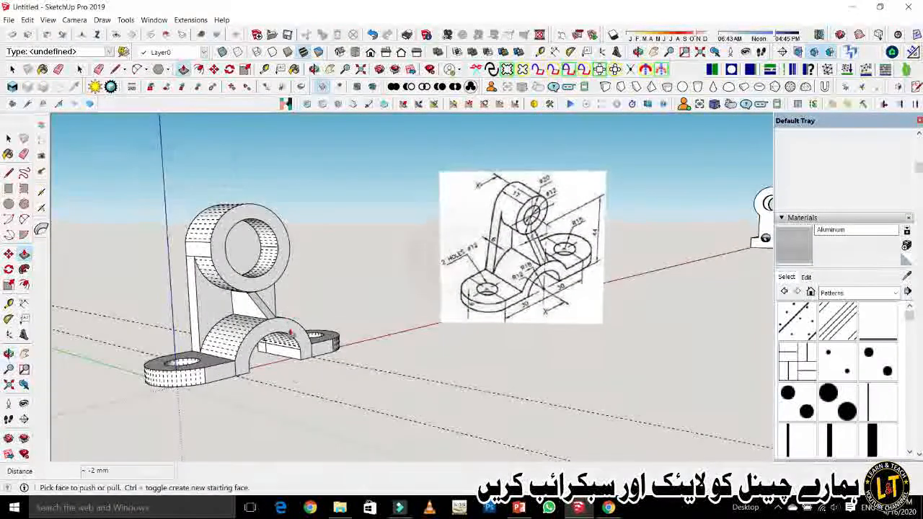
left_click(47, 20)
left_click(70, 62)
middle_click_drag(318, 300, 211, 288)
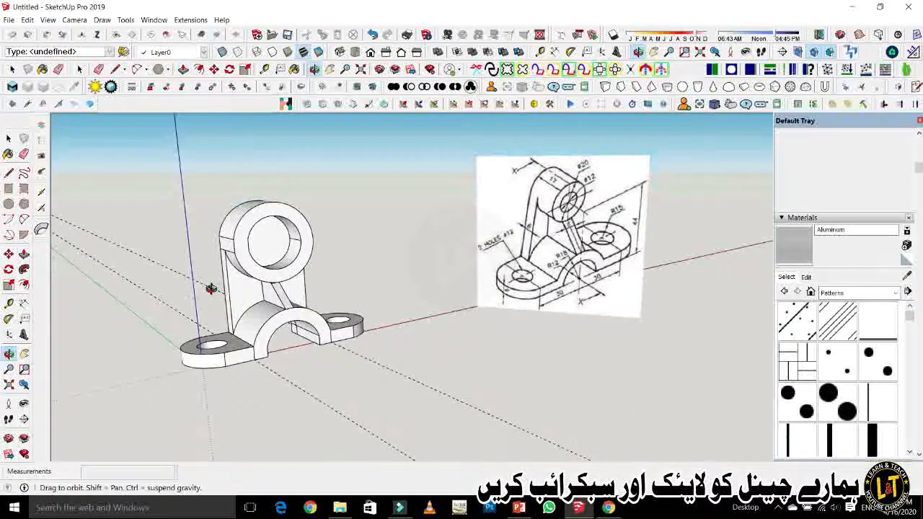
Erase the disc face closing the hole in the upper ring.
scroll(268, 295, "up", 2)
mouse_move(291, 351)
middle_mouse_down()
mouse_move(266, 355)
mouse_move(293, 362)
middle_mouse_up()
middle_click_drag(275, 216, 236, 206)
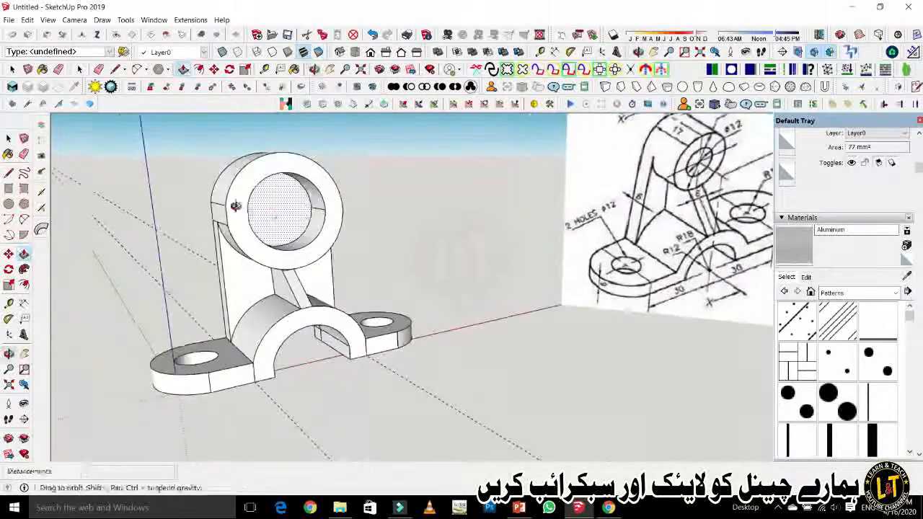
right_click(281, 212)
left_click(306, 233)
middle_click_drag(271, 245, 282, 268)
Erase the leftover seam lines on both sides of the inside of the ring's hole.
key("e")
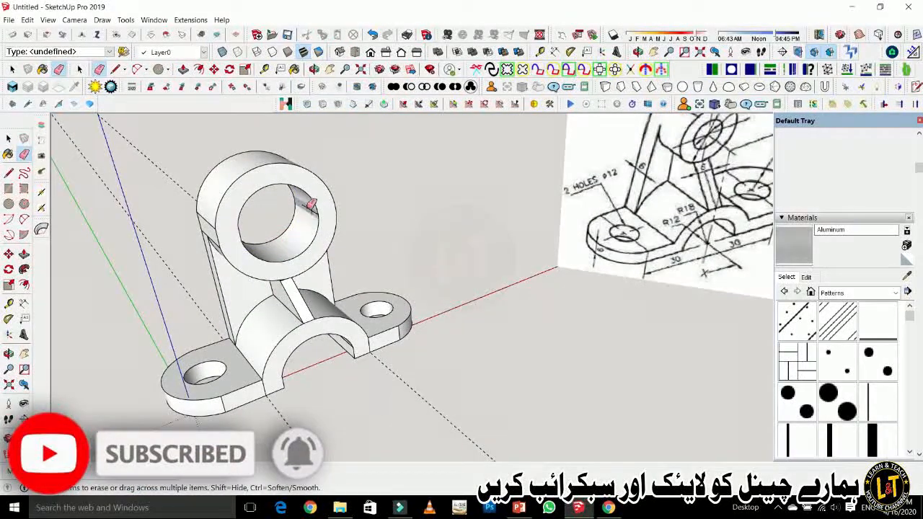
left_click_drag(314, 214, 306, 200)
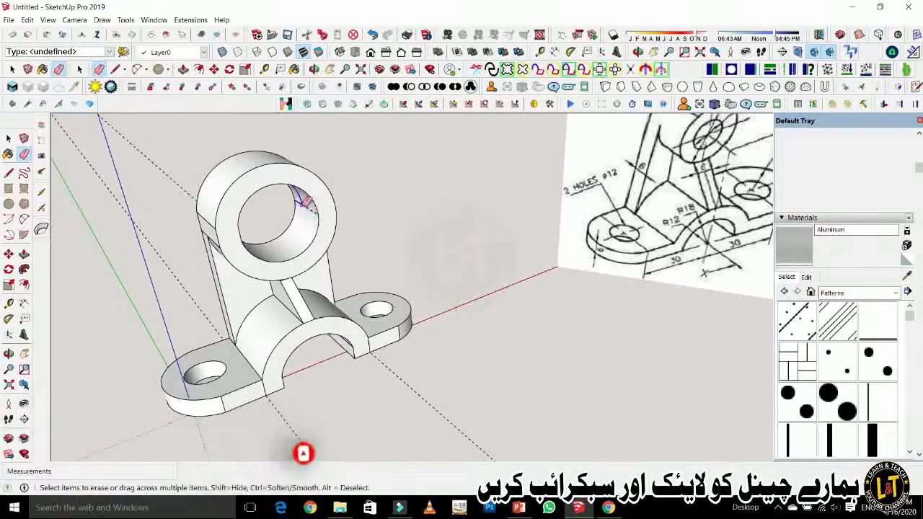
middle_click_drag(302, 250, 85, 193)
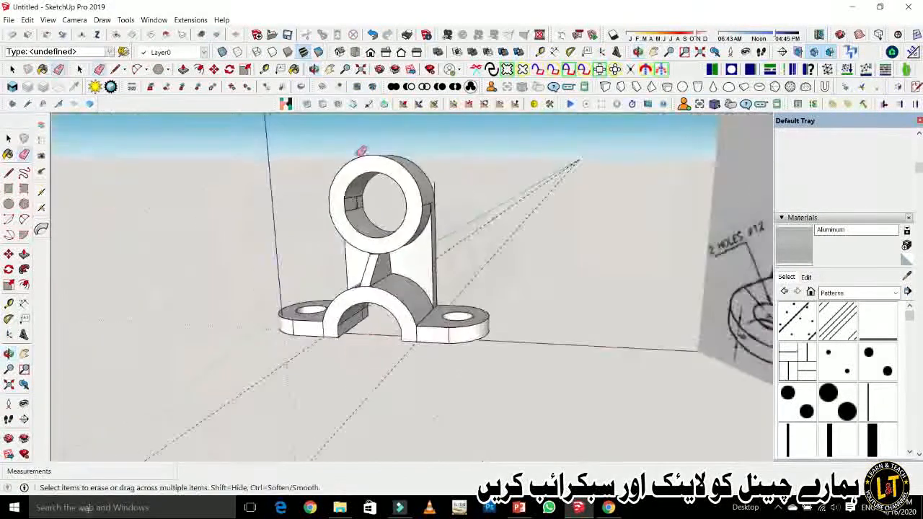
scroll(351, 221, "up", 6)
scroll(368, 225, "up", 2)
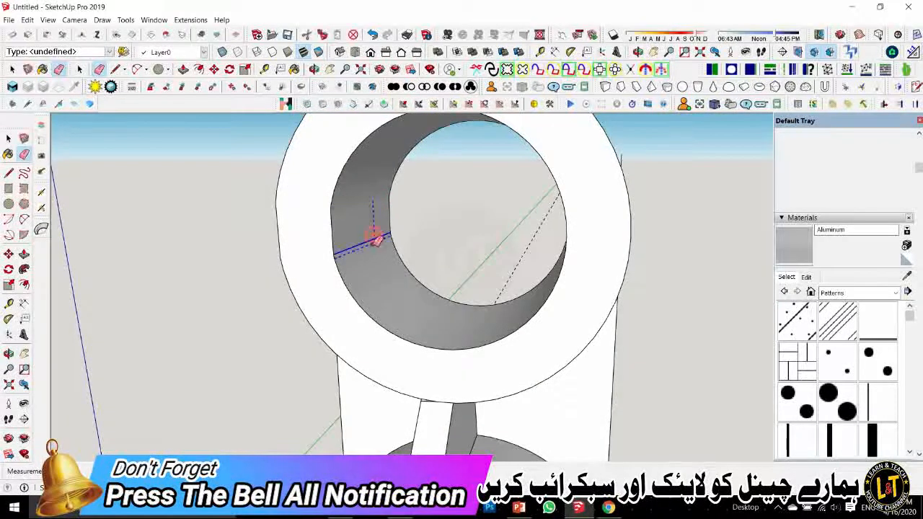
scroll(347, 252, "down", 3)
Erase the seam across the ring's outer surface and the stray line projecting above the back wall edge.
middle_click_drag(433, 247, 489, 248)
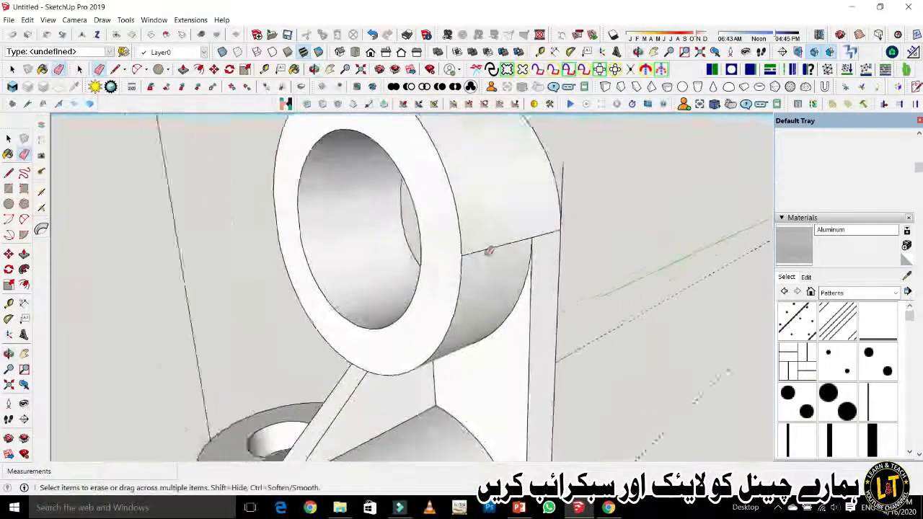
scroll(495, 248, "up", 1)
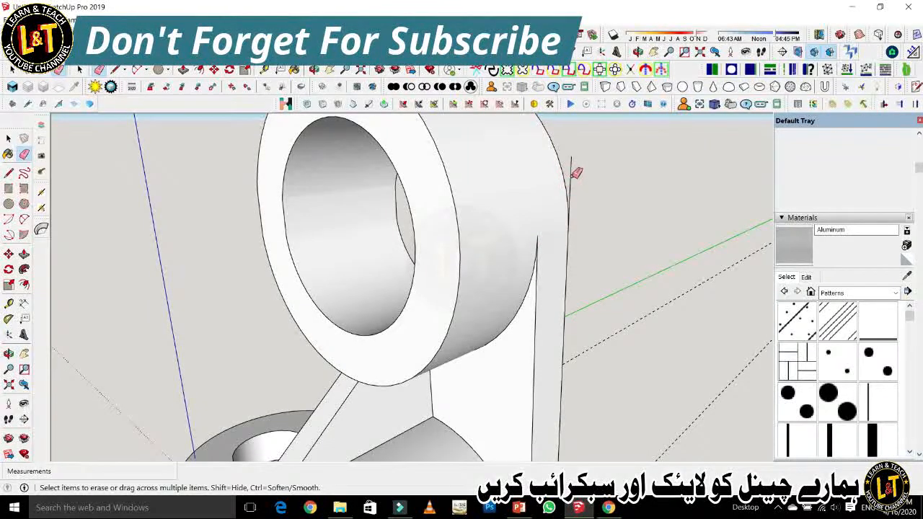
scroll(488, 278, "down", 5)
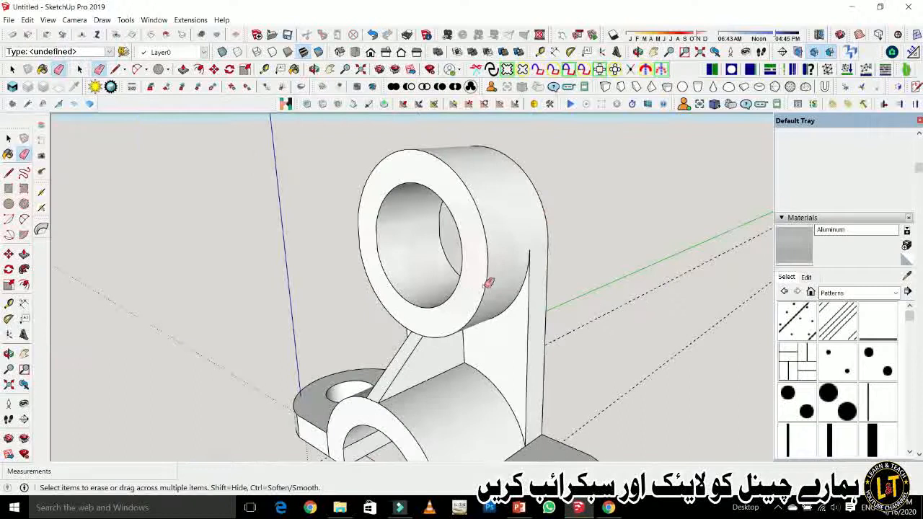
scroll(518, 440, "up", 3)
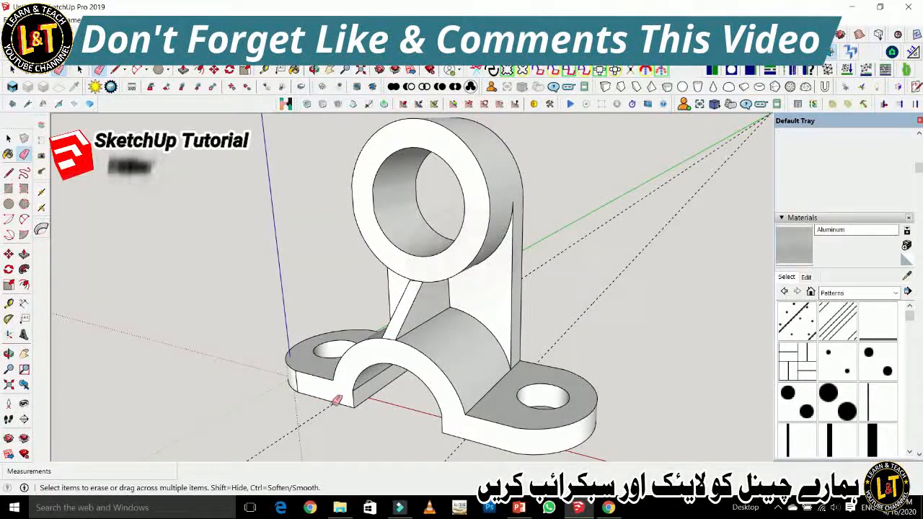
Erase the seam lines on the opposite outer side of the ring, where it meets the wall.
mouse_move(353, 409)
middle_mouse_down()
mouse_move(540, 410)
mouse_move(597, 392)
mouse_move(626, 367)
middle_mouse_up()
scroll(416, 191, "up", 2)
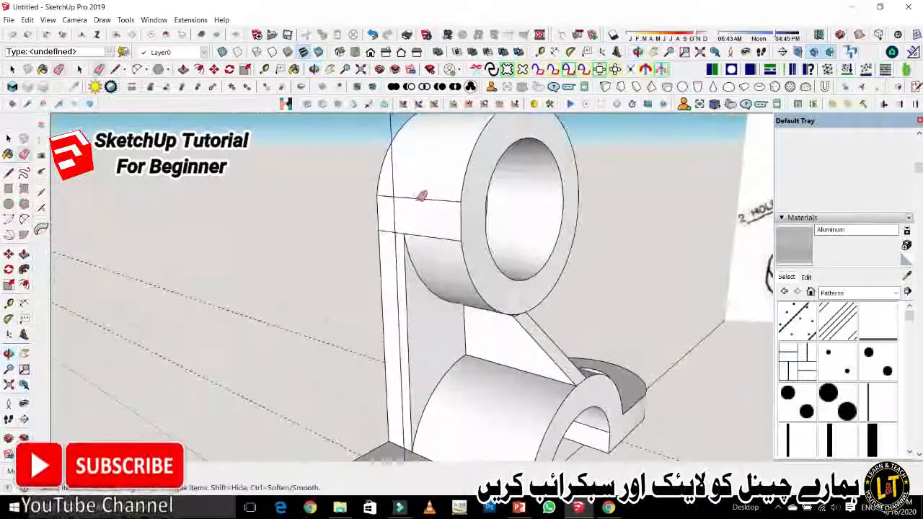
left_click_drag(434, 240, 385, 238)
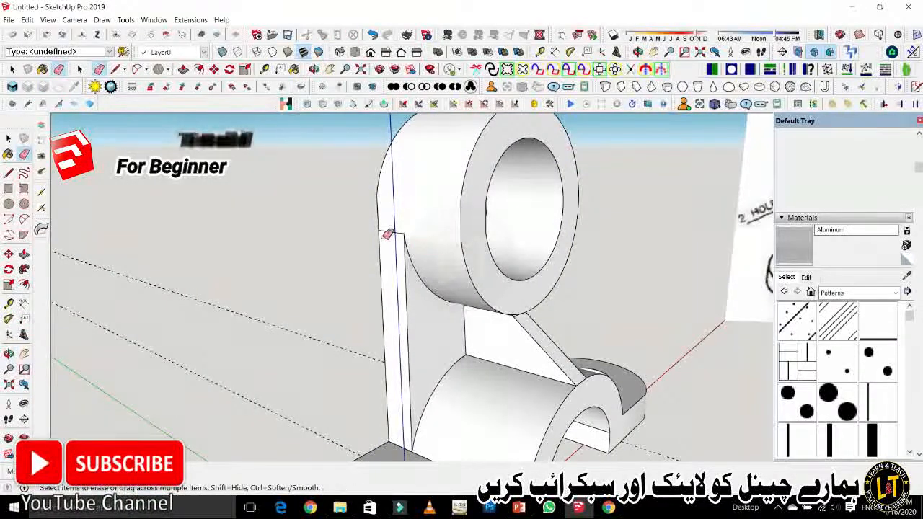
scroll(384, 236, "down", 7)
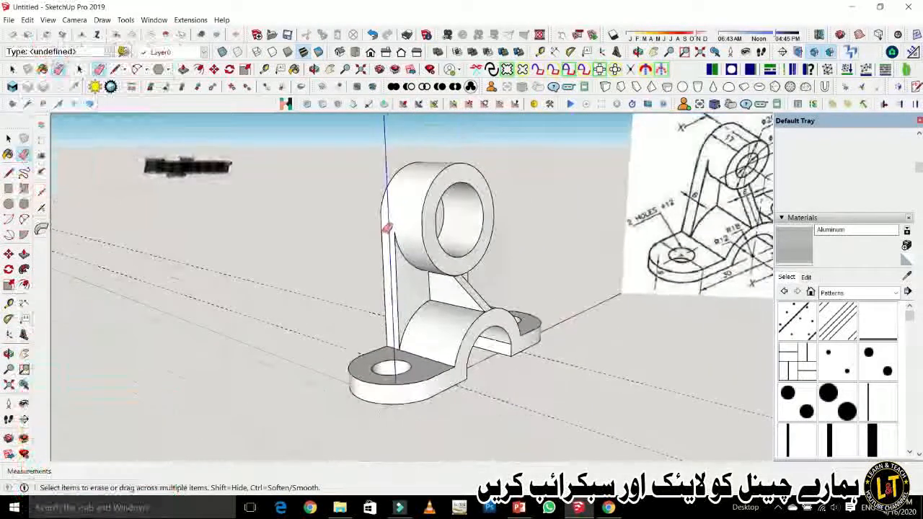
Examine the cleaned-up bracket from several angles against the reference drawing.
scroll(388, 229, "down", 5)
middle_click_drag(449, 258, 504, 348)
scroll(505, 332, "up", 6)
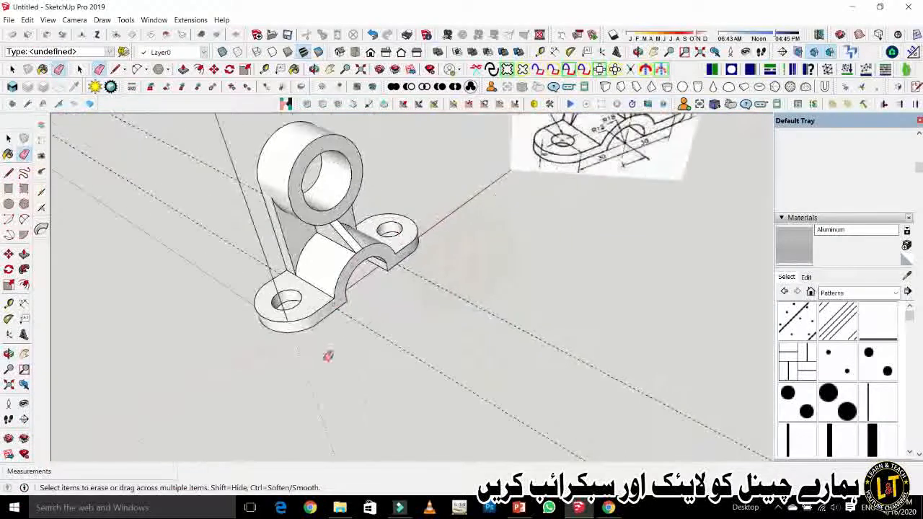
middle_click_drag(339, 292, 411, 258)
scroll(585, 185, "up", 3)
scroll(513, 274, "down", 4)
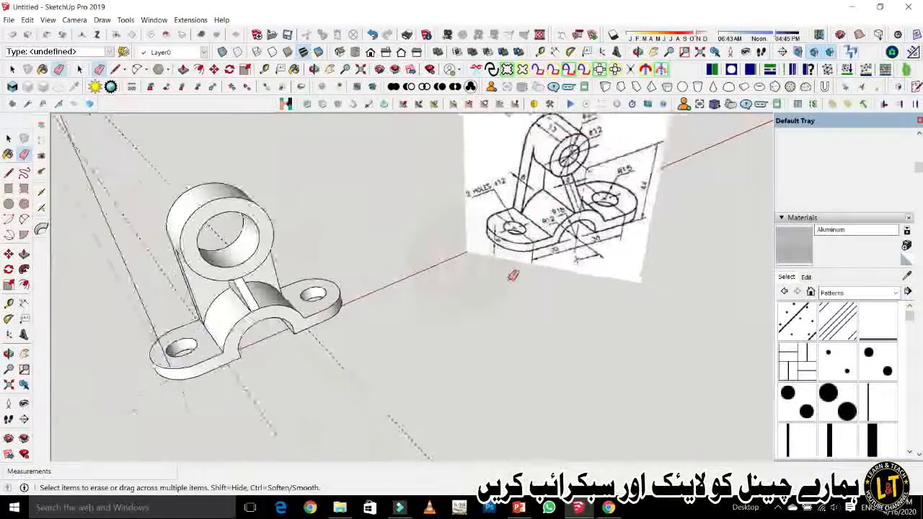
scroll(337, 236, "up", 3)
mouse_move(407, 267)
middle_mouse_down()
mouse_move(383, 268)
mouse_move(369, 300)
mouse_move(356, 209)
mouse_move(392, 243)
middle_mouse_up()
scroll(345, 292, "up", 3)
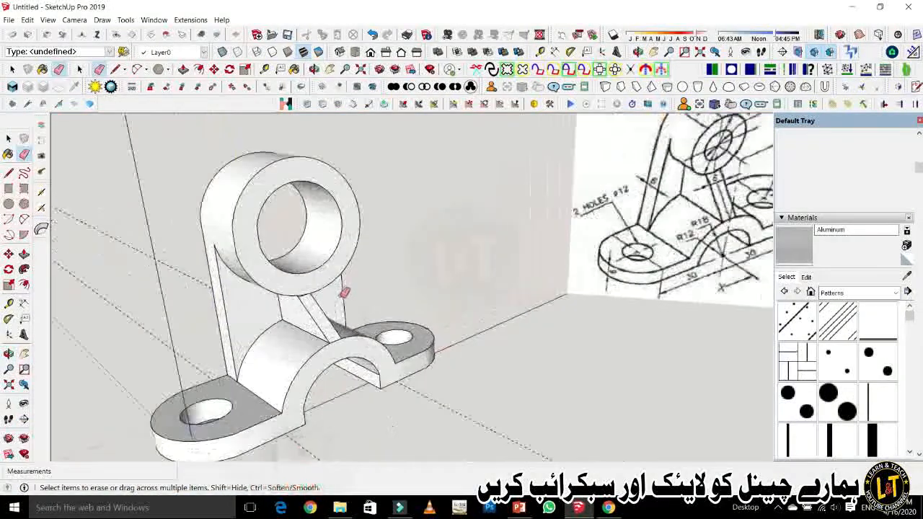
Erase the dashed construction guides running past the bracket.
scroll(334, 278, "down", 2)
scroll(336, 271, "down", 2)
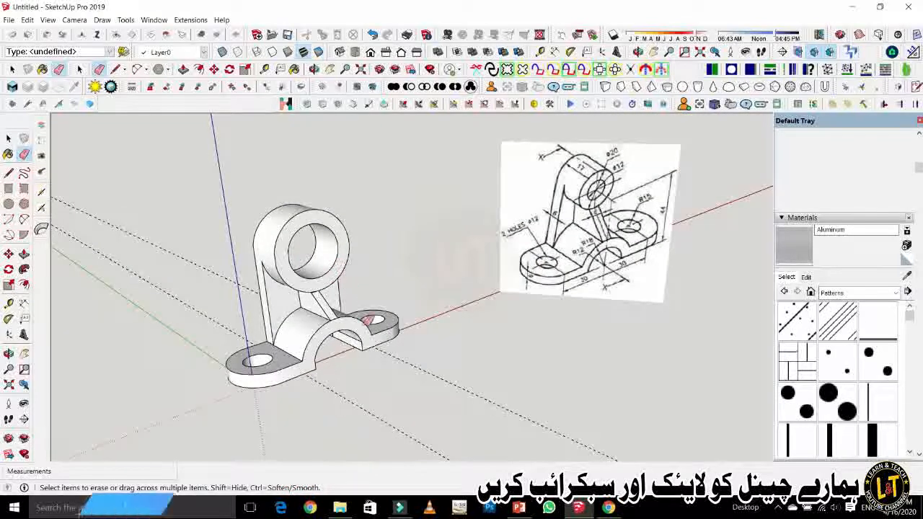
left_click(404, 362)
left_click(369, 413)
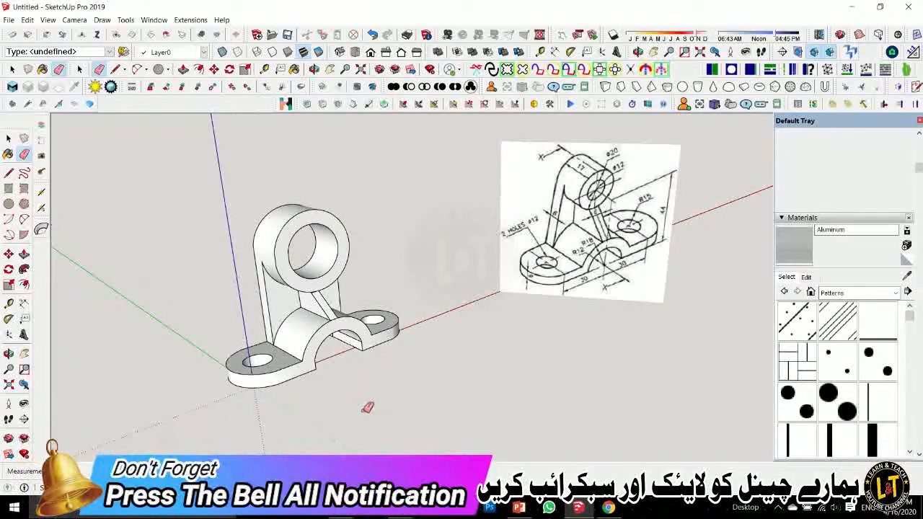
Inspect the underside of the base arch up close for leftover edges, and view the whole bracket beside the reference drawing.
scroll(334, 287, "up", 5)
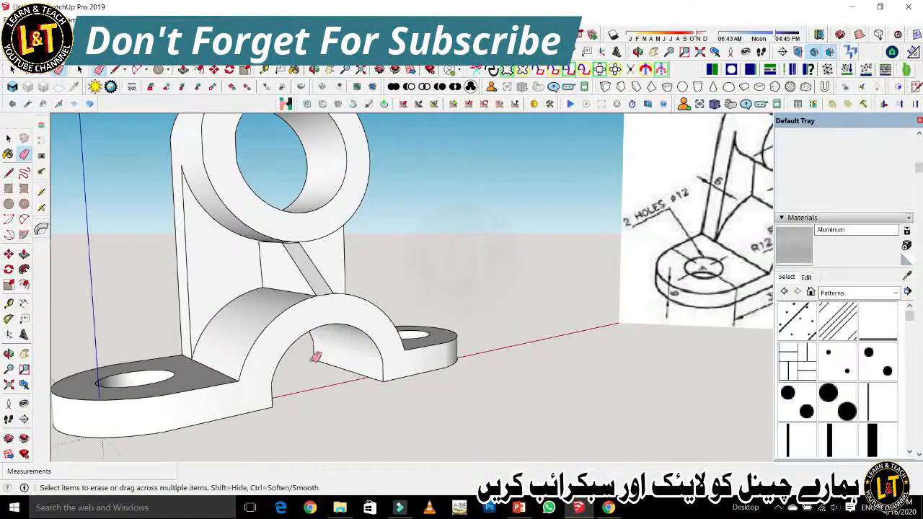
scroll(314, 357, "down", 3)
middle_click_drag(307, 352, 108, 348)
scroll(317, 332, "up", 3)
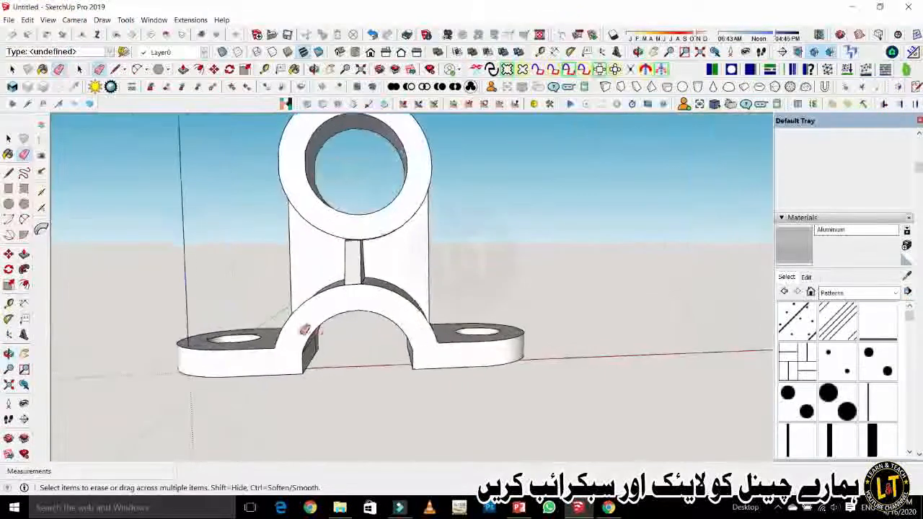
scroll(306, 331, "up", 5)
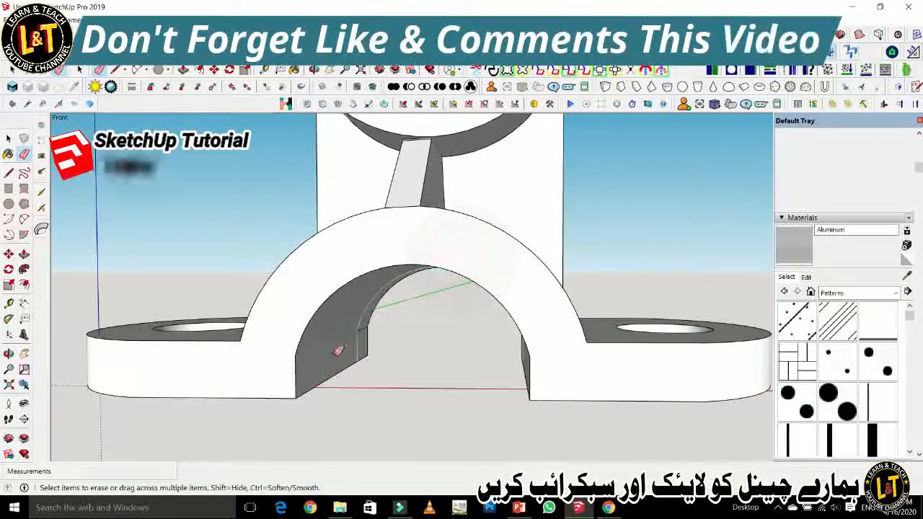
scroll(339, 350, "up", 5)
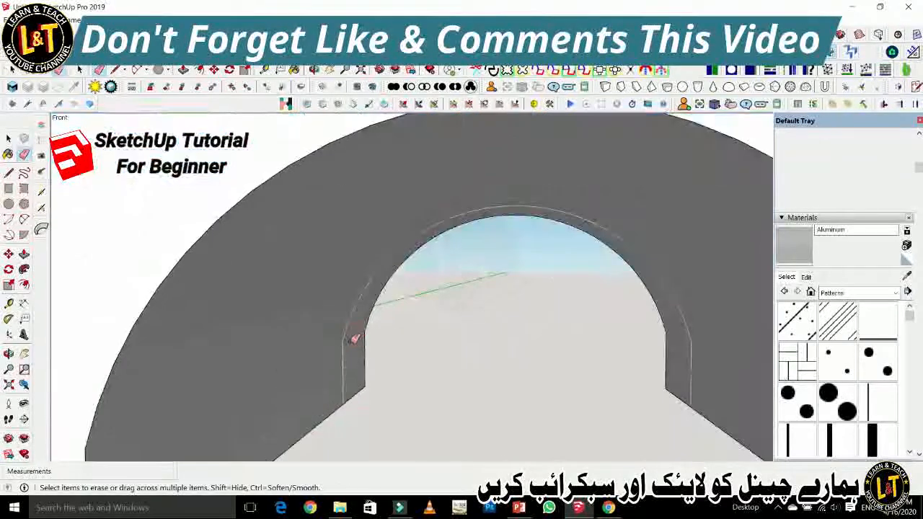
scroll(354, 339, "down", 8)
middle_click_drag(333, 364, 447, 354)
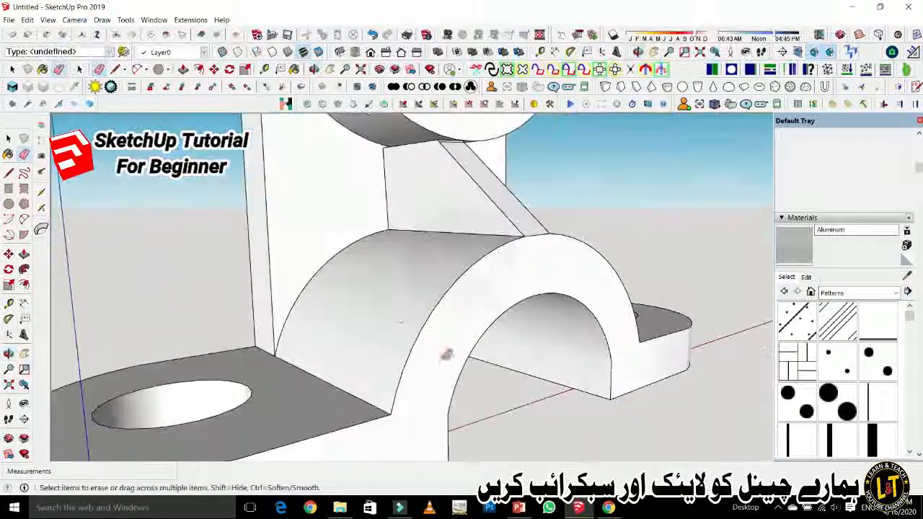
scroll(365, 313, "down", 6)
middle_click_drag(303, 311, 362, 422)
scroll(231, 375, "down", 3)
scroll(375, 372, "up", 2)
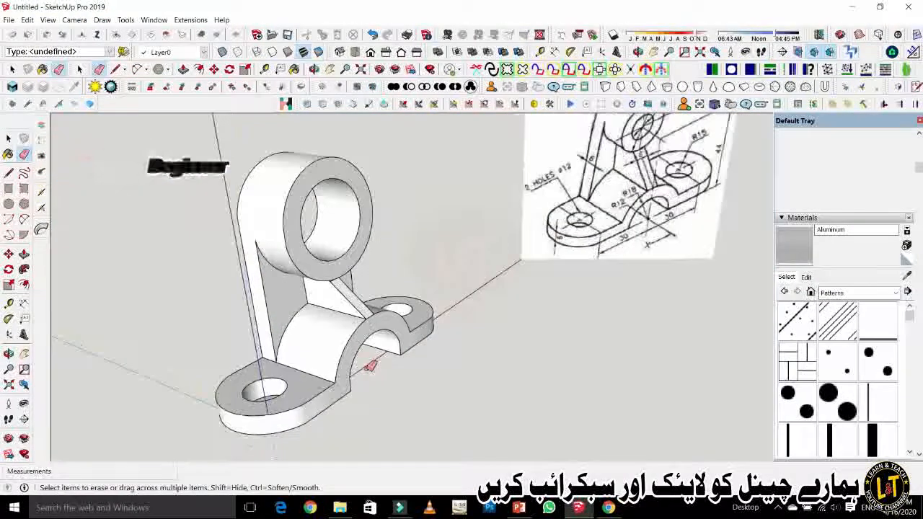